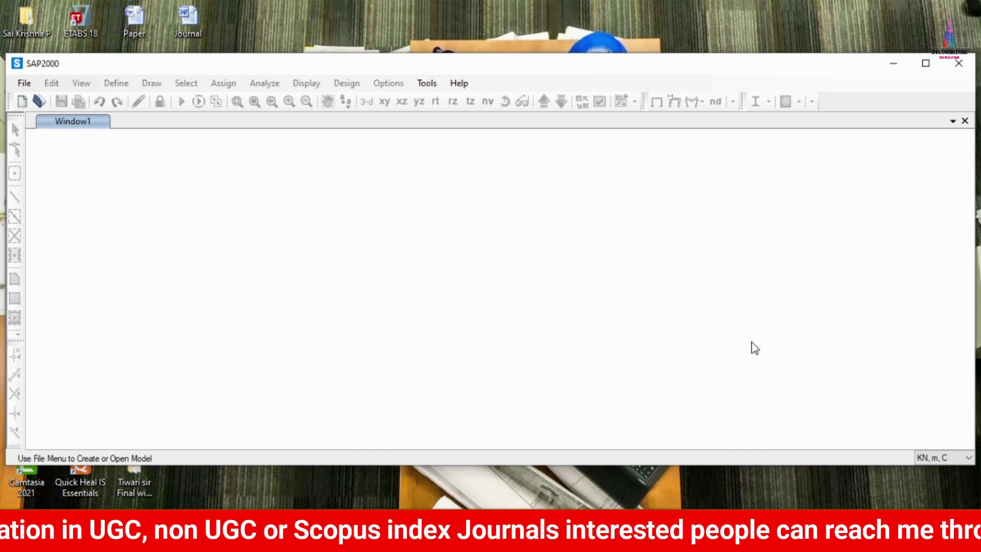
# Step: Create a new model with the default settings using the 3D Frames template
pyautogui.click(925, 63)
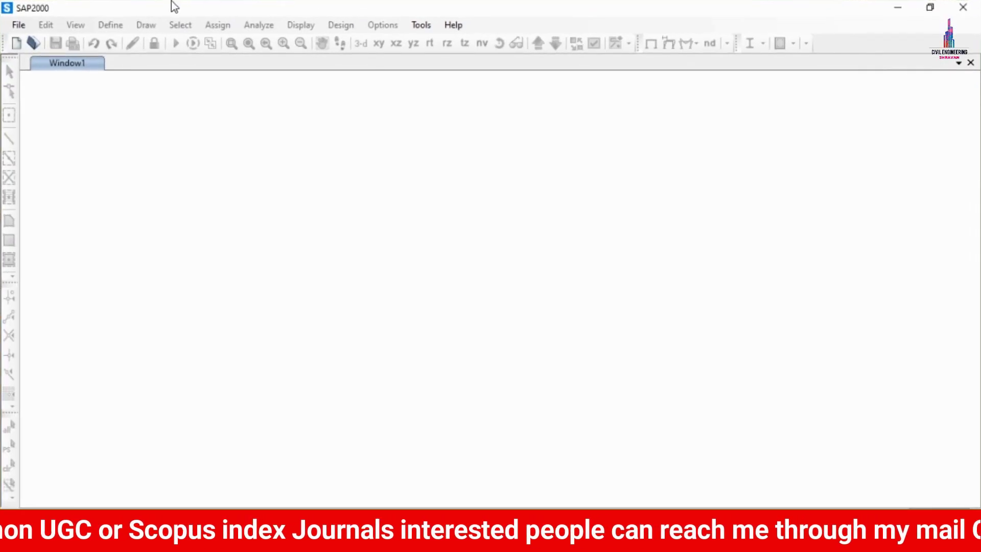
pyautogui.click(18, 25)
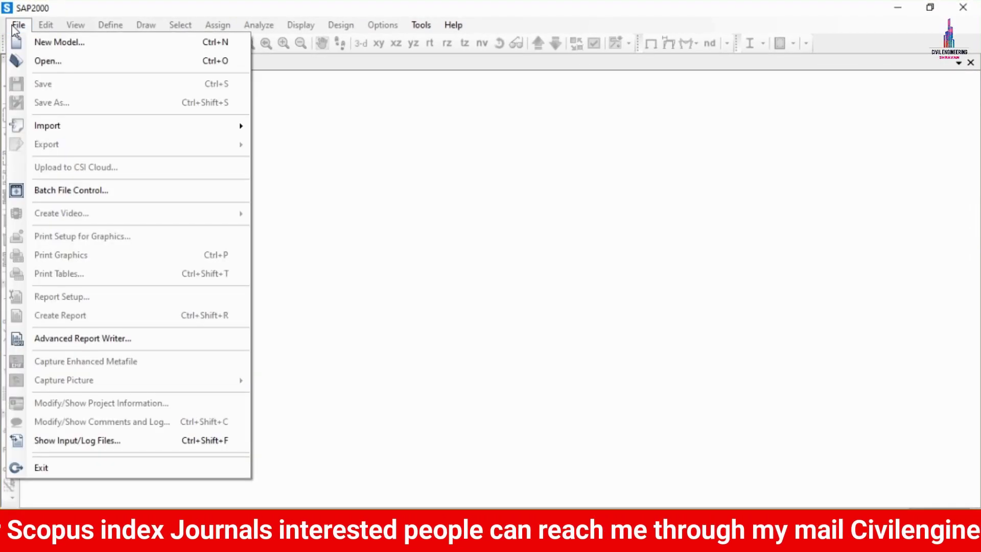
pyautogui.click(55, 43)
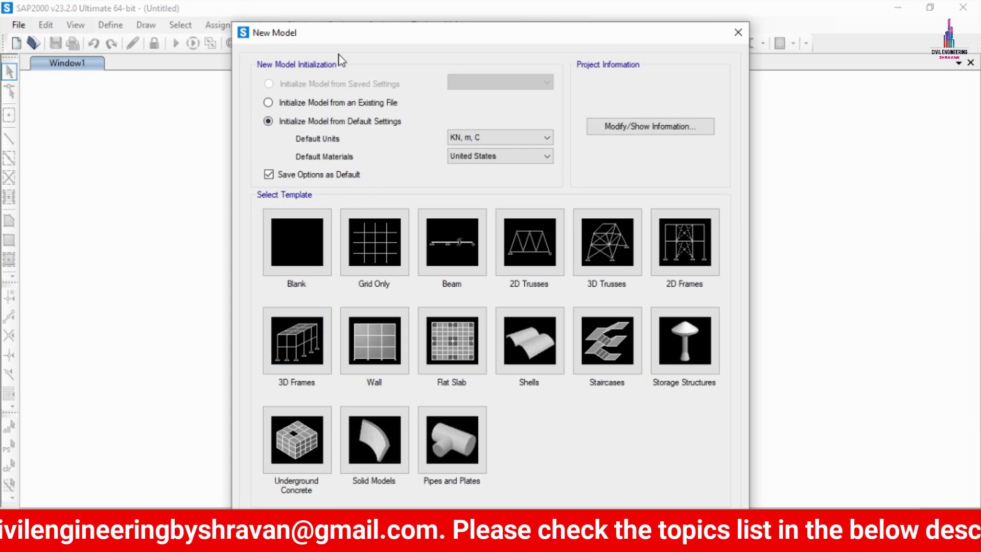
pyautogui.moveTo(442, 43)
pyautogui.mouseDown()
pyautogui.moveTo(441, 3)
pyautogui.moveTo(431, 23)
pyautogui.moveTo(444, 34)
pyautogui.mouseUp()
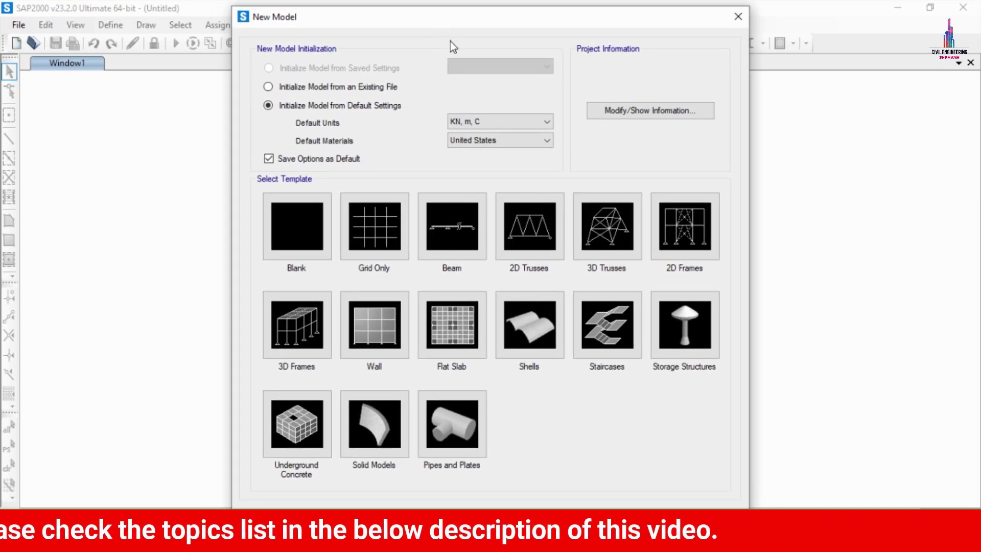
pyautogui.click(306, 341)
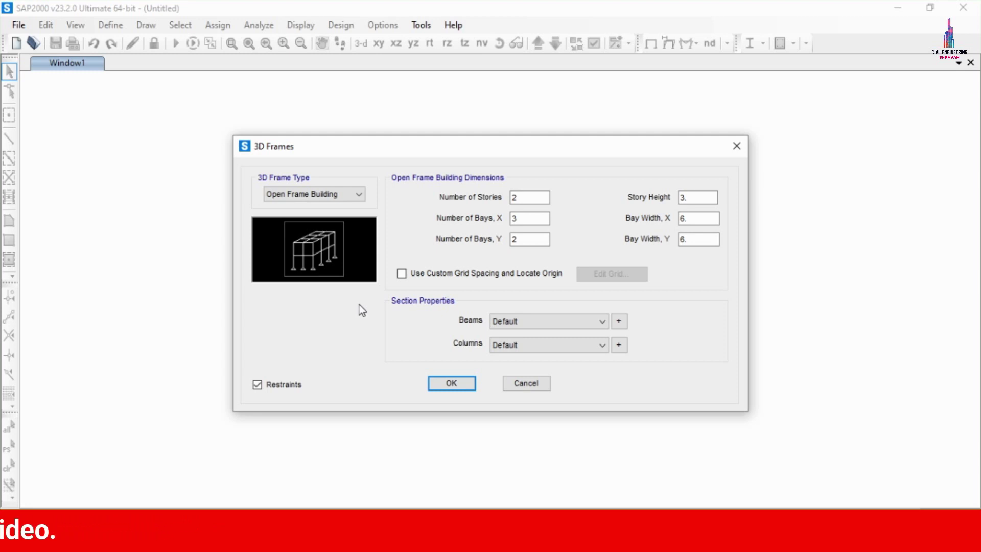
# Step: Define the open frame building with 5 stories, 5 bays in X, 4 bays in Y and 3 m bay widths in both directions
pyautogui.click(539, 199)
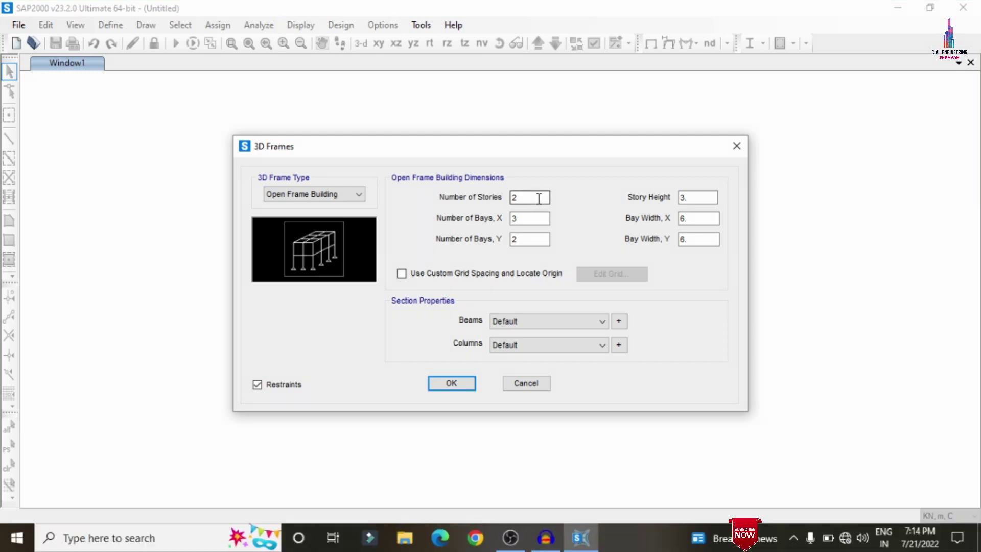
pyautogui.doubleClick(539, 200)
pyautogui.write('5')
pyautogui.press('Tab')
pyautogui.press('Tab')
pyautogui.write('5')
pyautogui.press('Tab')
pyautogui.write('3')
pyautogui.press('Tab')
pyautogui.write('4')
pyautogui.press('Tab')
pyautogui.write('3')
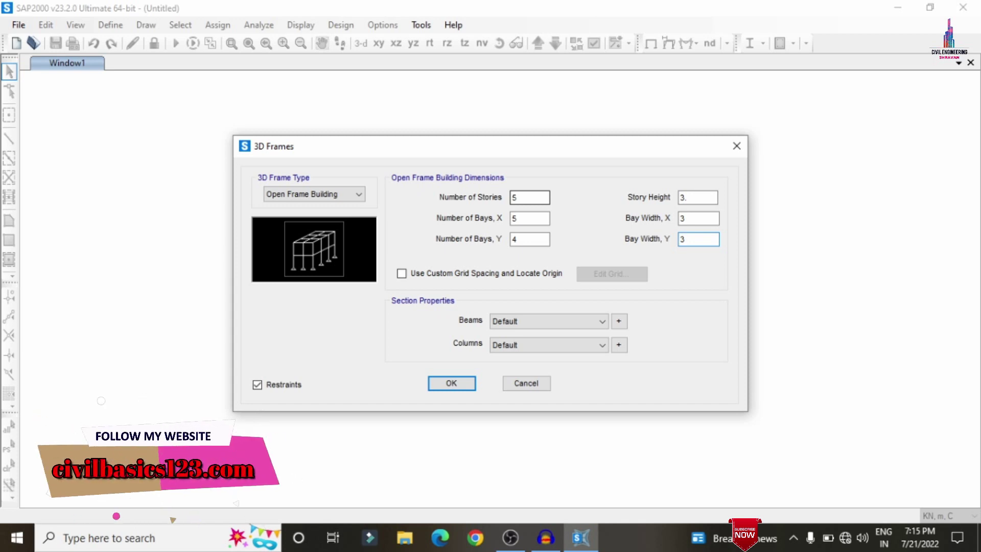
# Step: Enable custom grid spacing, show the grids as spacing, and set X grids B and D to 4 m
pyautogui.click(425, 272)
pyautogui.click(614, 274)
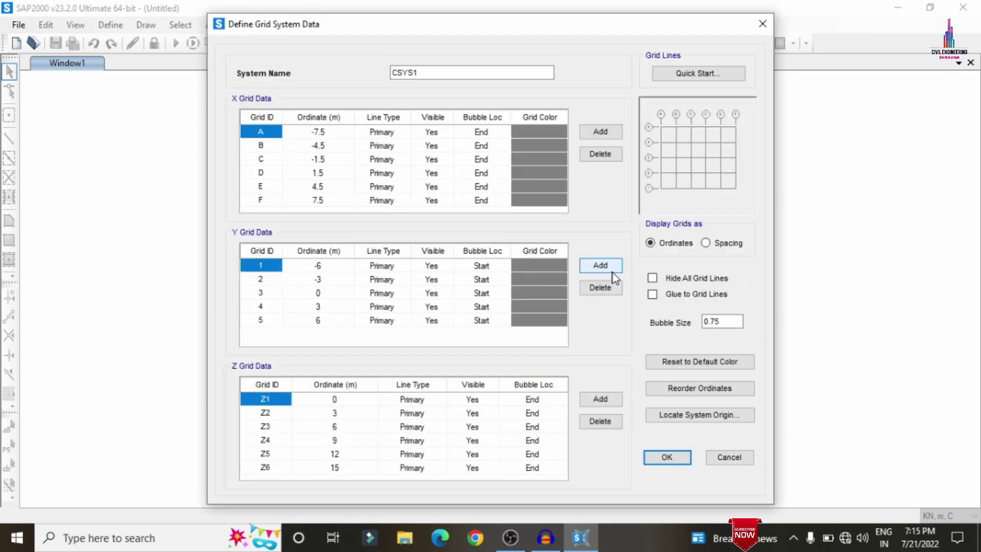
pyautogui.click(731, 245)
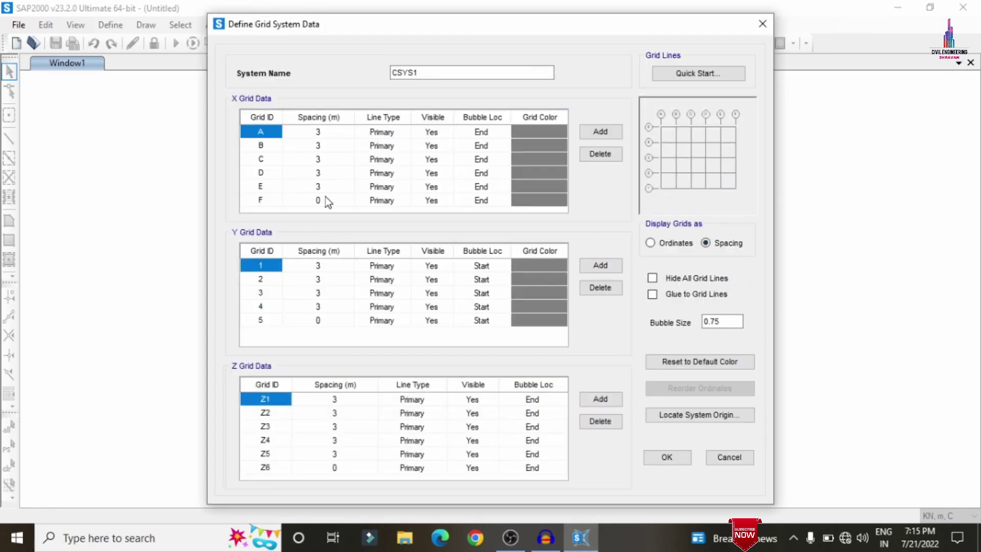
pyautogui.click(331, 146)
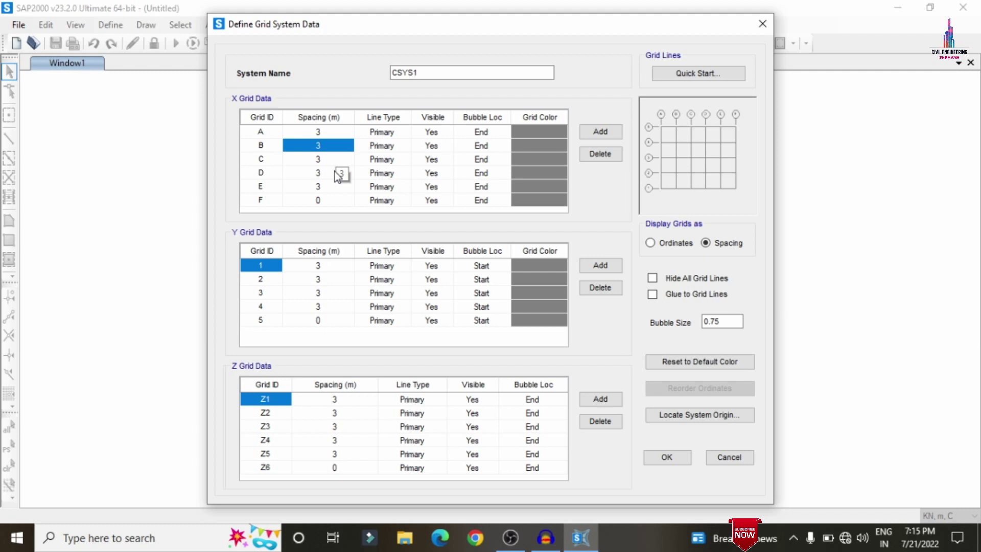
pyautogui.write('4')
pyautogui.click(329, 173)
pyautogui.write('4')
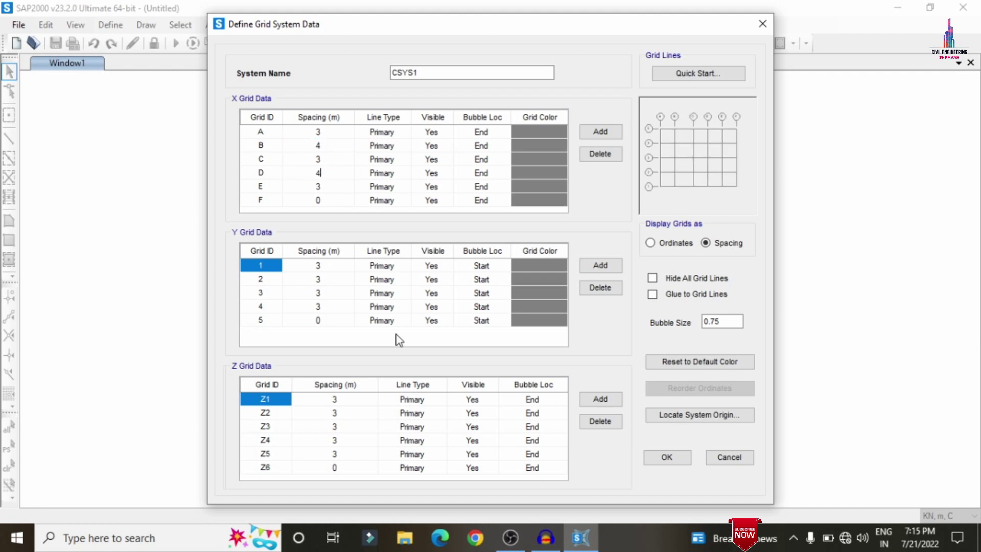
# Step: Set the spacing of Z grids Z2 and Z4 to 4 m and accept the grid data
pyautogui.click(334, 412)
pyautogui.write('4')
pyautogui.click(334, 441)
pyautogui.write('4')
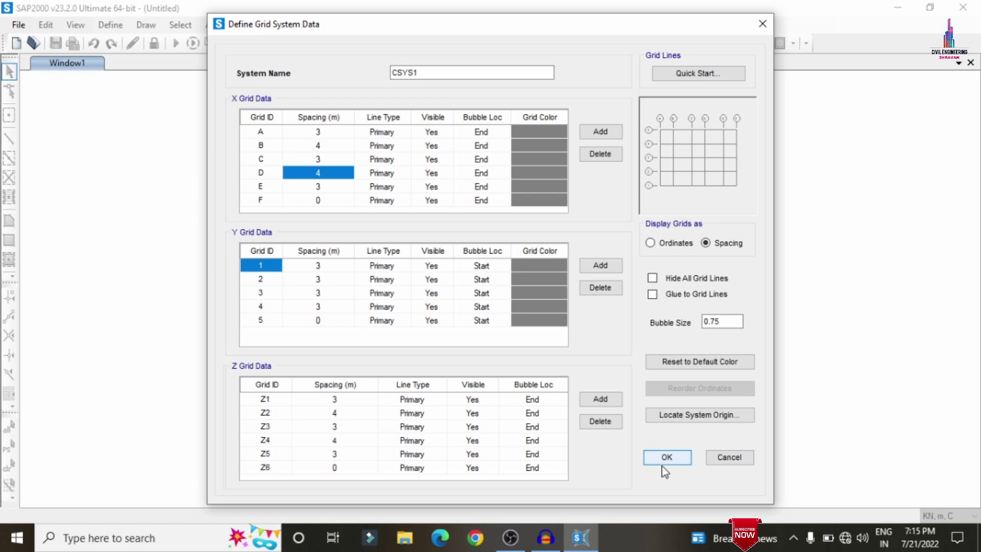
pyautogui.click(662, 463)
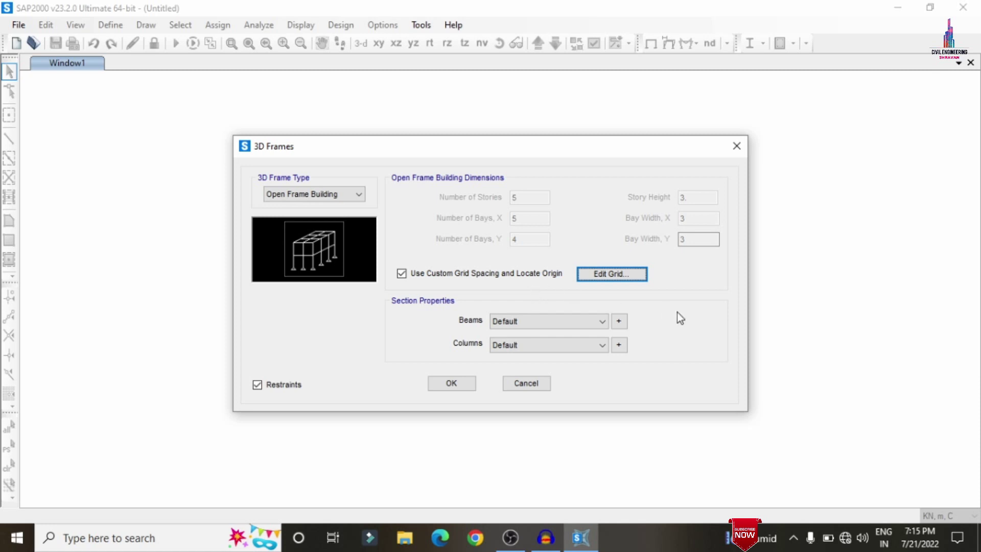
# Step: Start a new rectangular frame section property of type Concrete from the beam section properties
pyautogui.click(619, 321)
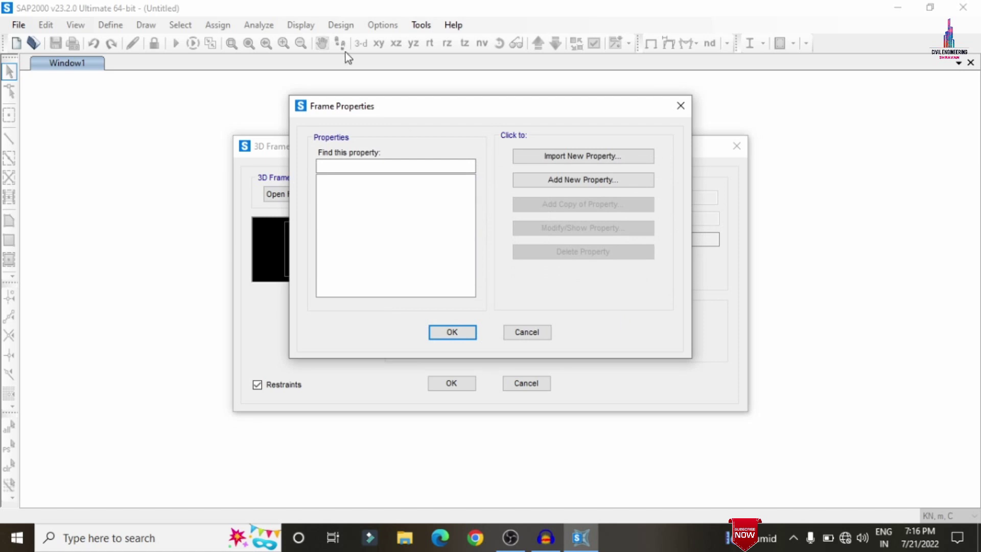
pyautogui.click(589, 181)
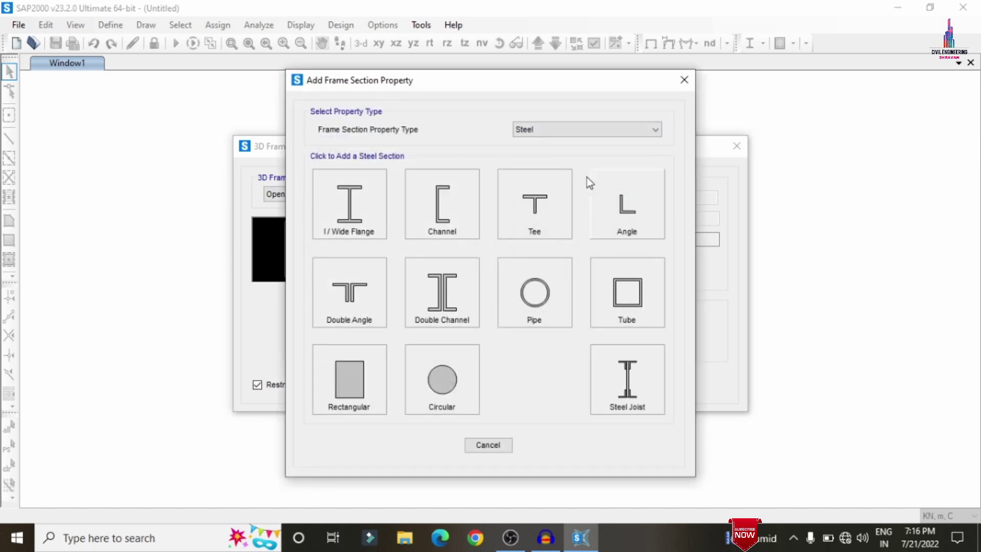
pyautogui.click(547, 132)
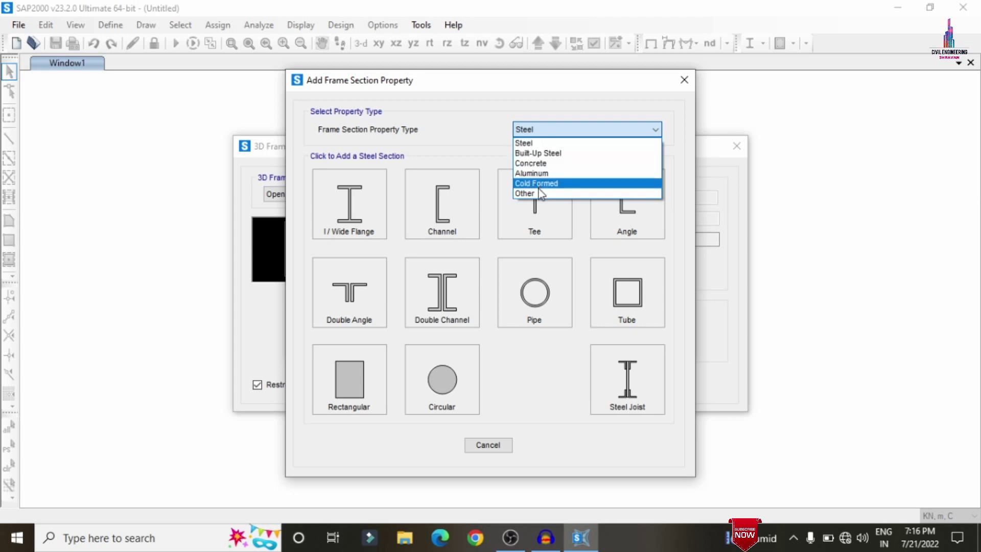
pyautogui.click(539, 164)
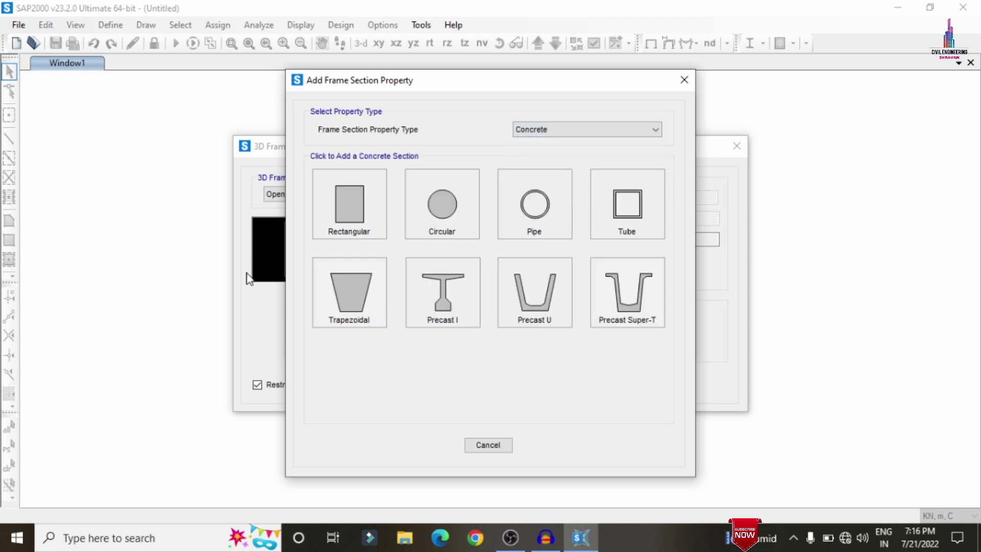
pyautogui.click(339, 216)
# Step: Name the section C0.35X0.35 and set its depth and width to 0.35 m
pyautogui.moveTo(434, 136); pyautogui.dragTo(348, 139)
pyautogui.write('C')
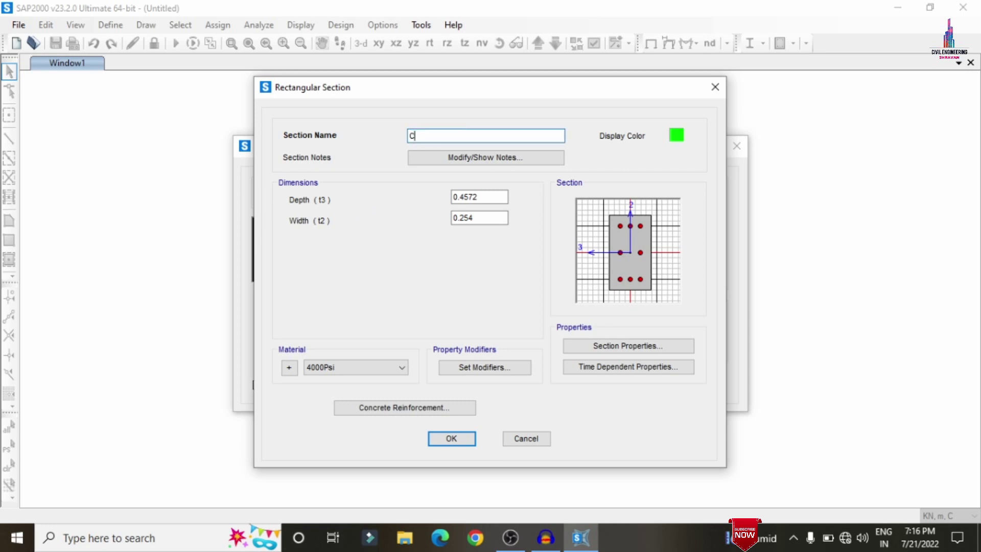
pyautogui.write('0.35X0.35')
pyautogui.moveTo(453, 197); pyautogui.dragTo(495, 197)
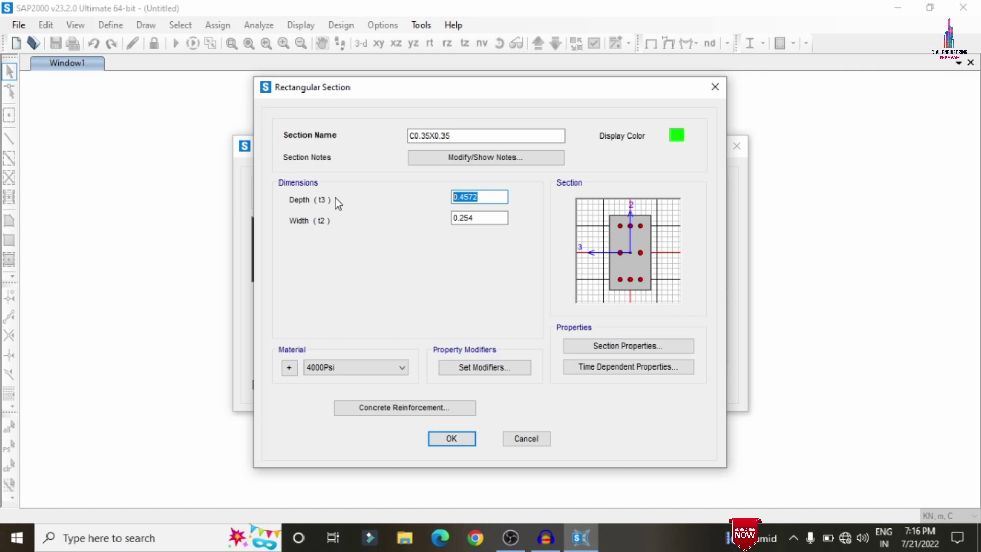
pyautogui.write('0.35')
pyautogui.press('Tab')
pyautogui.write('0.35')
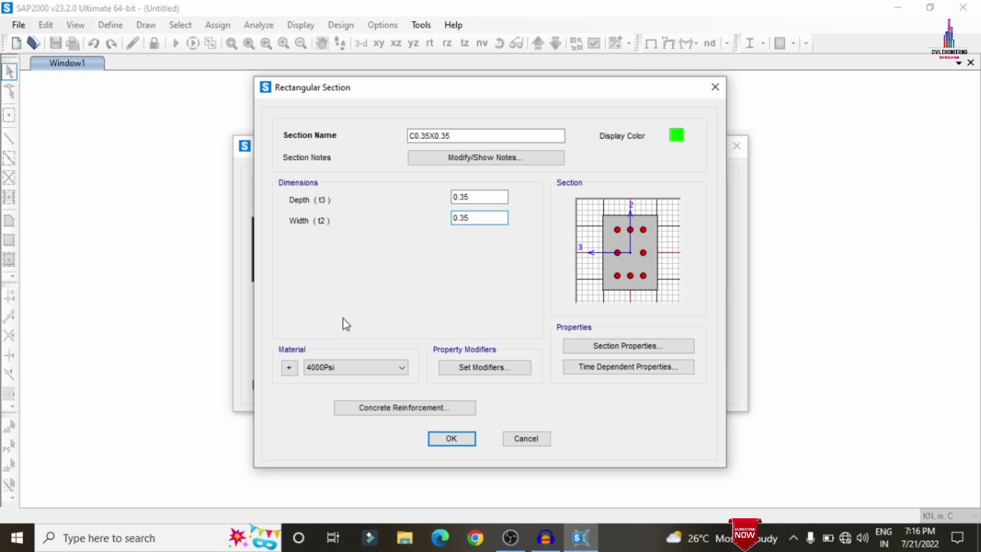
# Step: Add a new concrete material for the India region with the Indian standard and grade M30
pyautogui.click(353, 364)
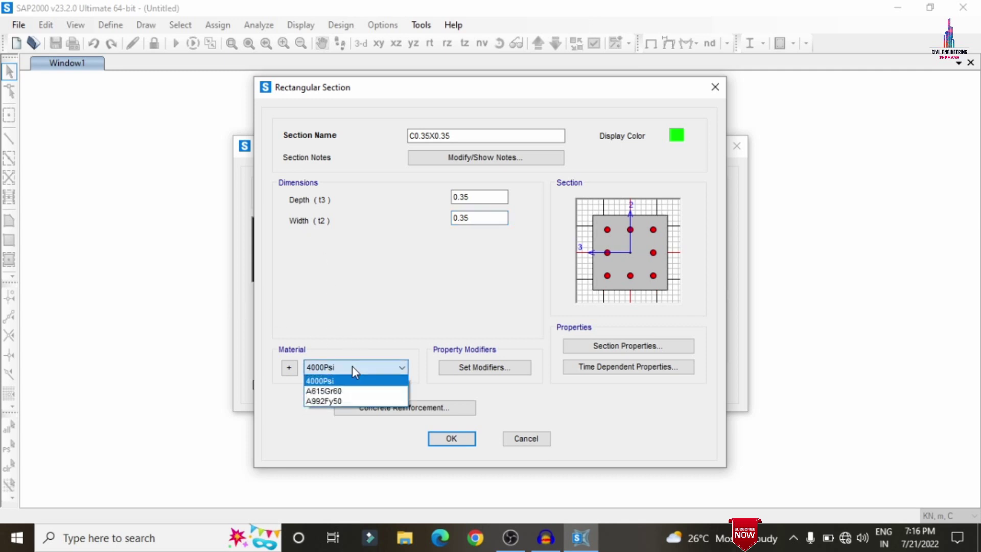
pyautogui.click(351, 366)
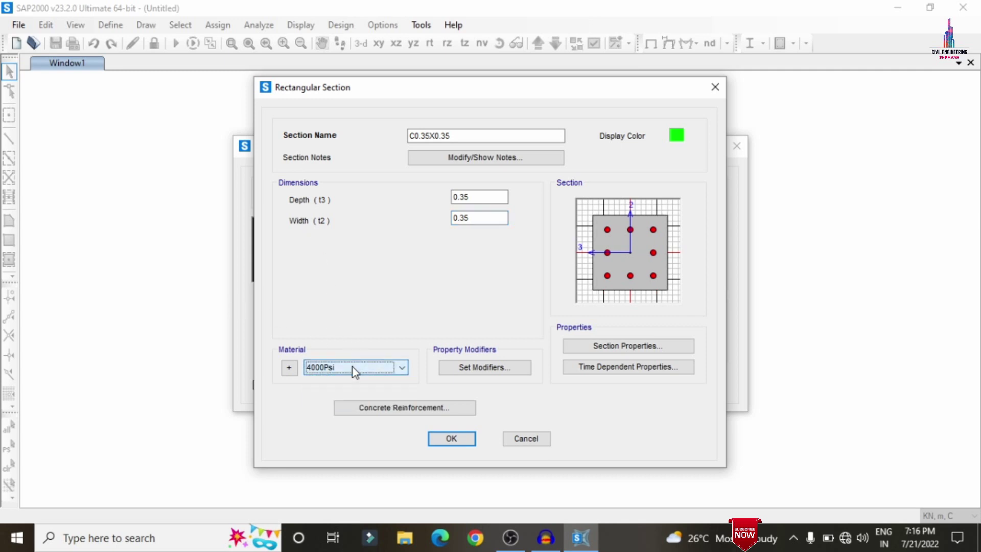
pyautogui.click(285, 374)
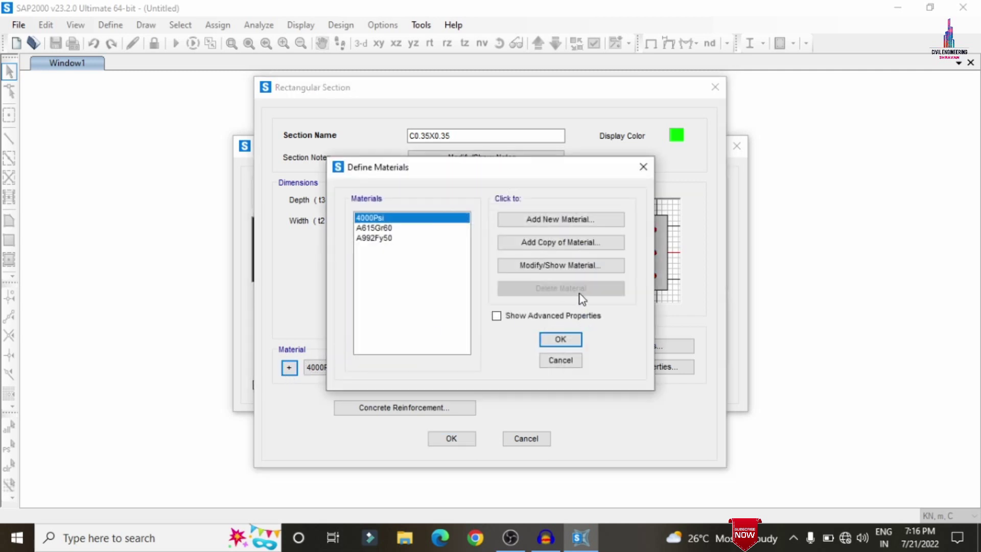
pyautogui.click(562, 221)
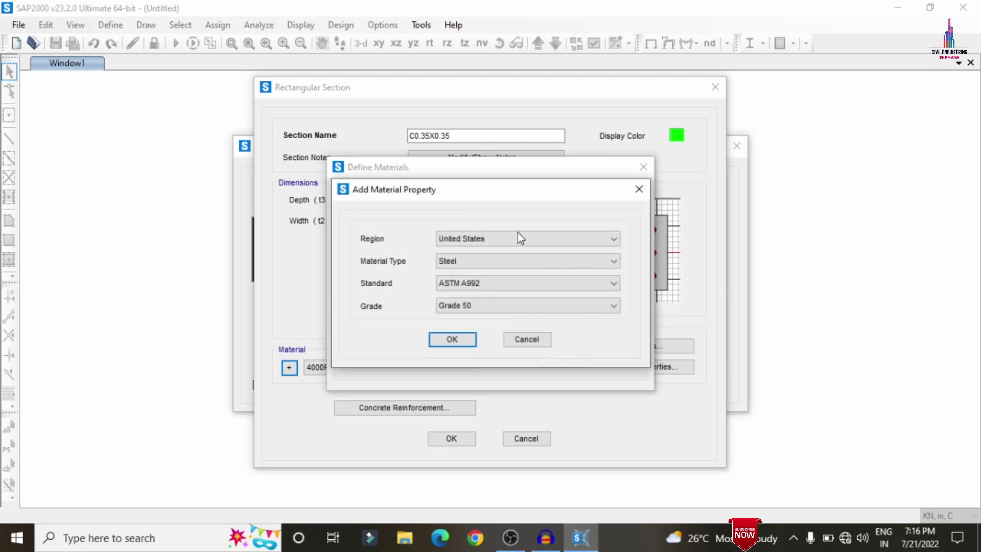
pyautogui.click(474, 239)
pyautogui.click(460, 273)
pyautogui.click(462, 262)
pyautogui.click(460, 284)
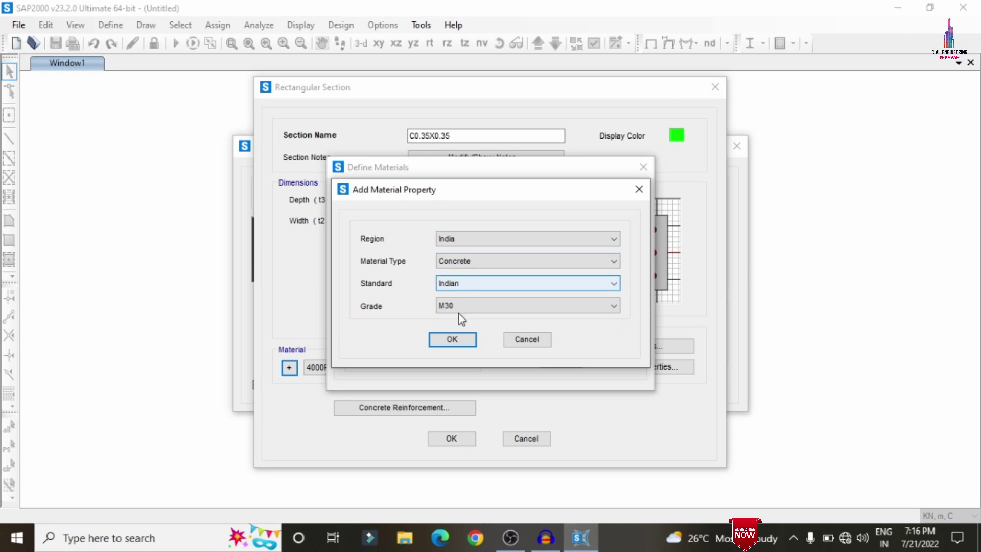
pyautogui.click(449, 341)
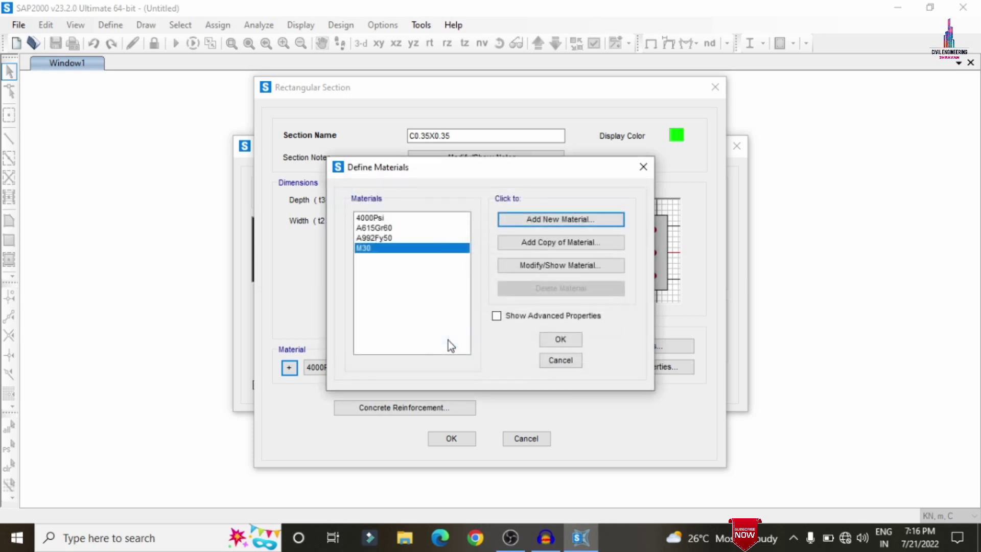
# Step: Add an Indian rebar material of HYSD Grade 500 and accept the material definitions
pyautogui.click(548, 218)
pyautogui.click(461, 282)
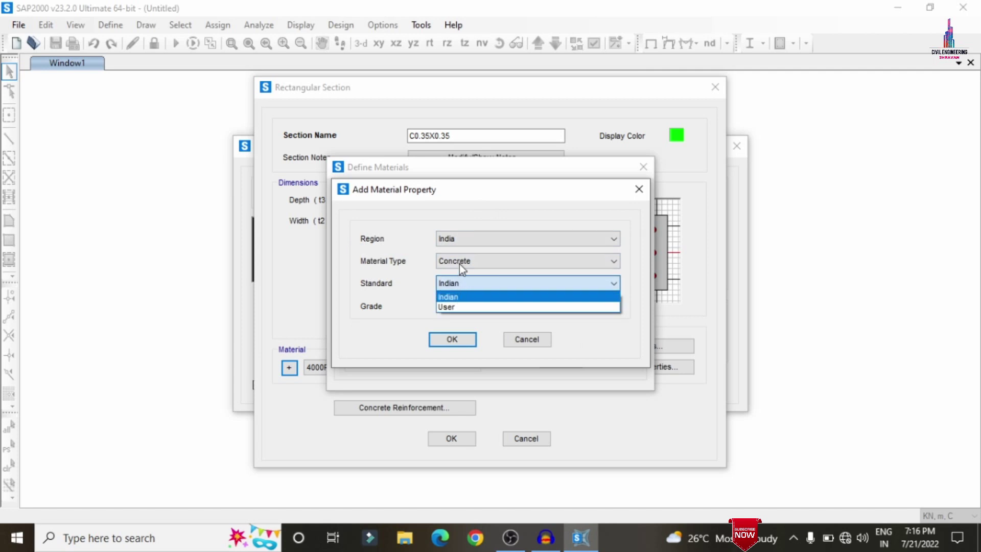
pyautogui.click(460, 261)
pyautogui.click(461, 315)
pyautogui.click(511, 305)
pyautogui.click(463, 328)
pyautogui.click(466, 340)
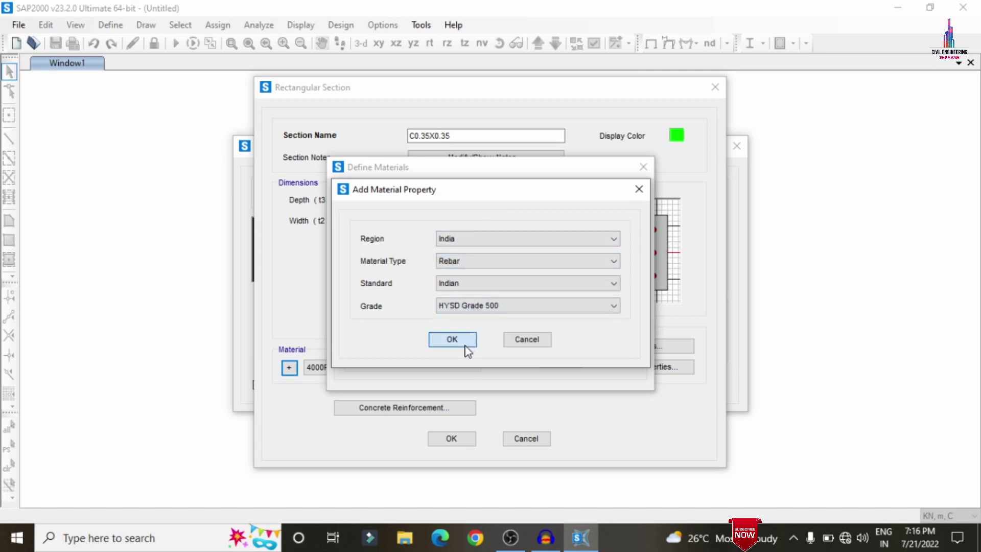
pyautogui.click(561, 341)
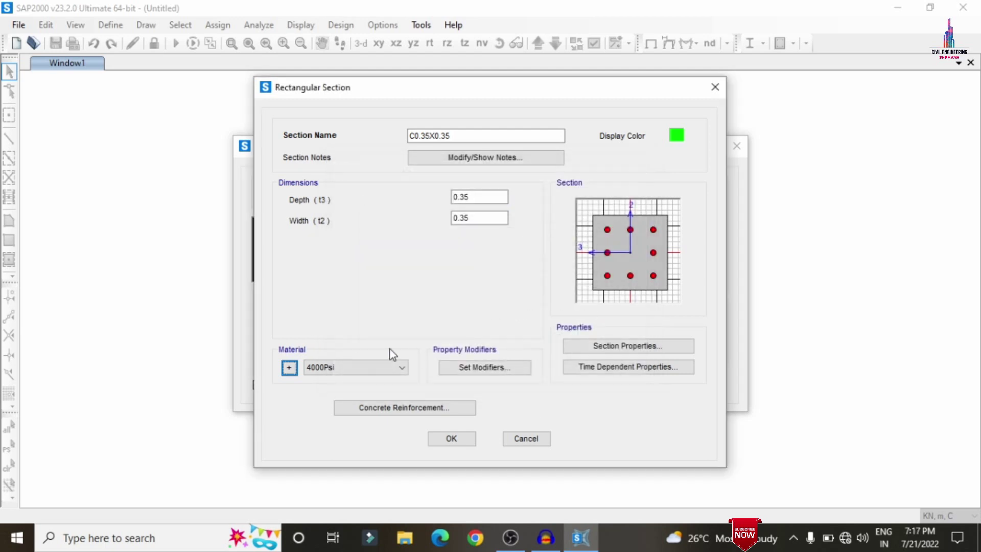
# Step: Assign M30 to the column section and HYSD500 to its longitudinal and confinement reinforcement
pyautogui.click(337, 363)
pyautogui.click(327, 423)
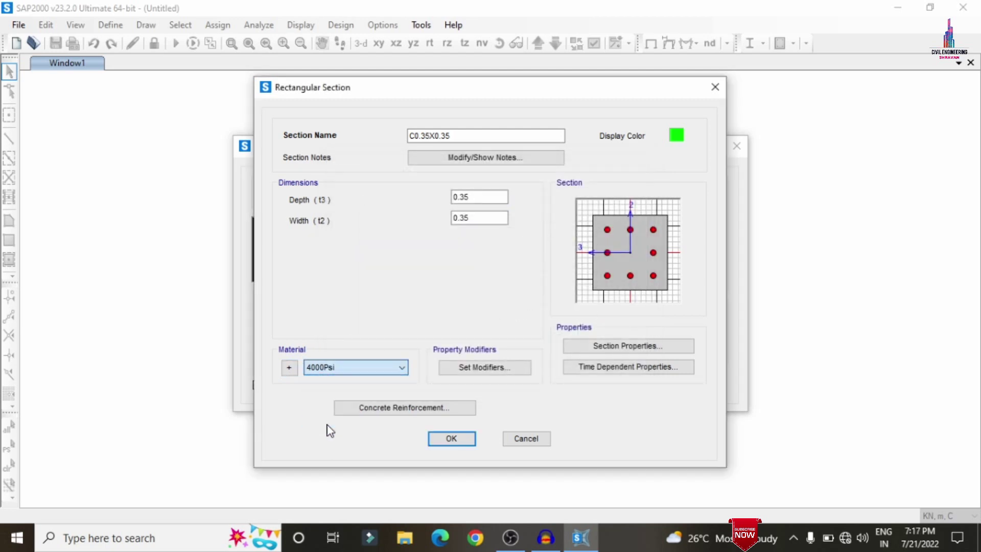
pyautogui.click(427, 413)
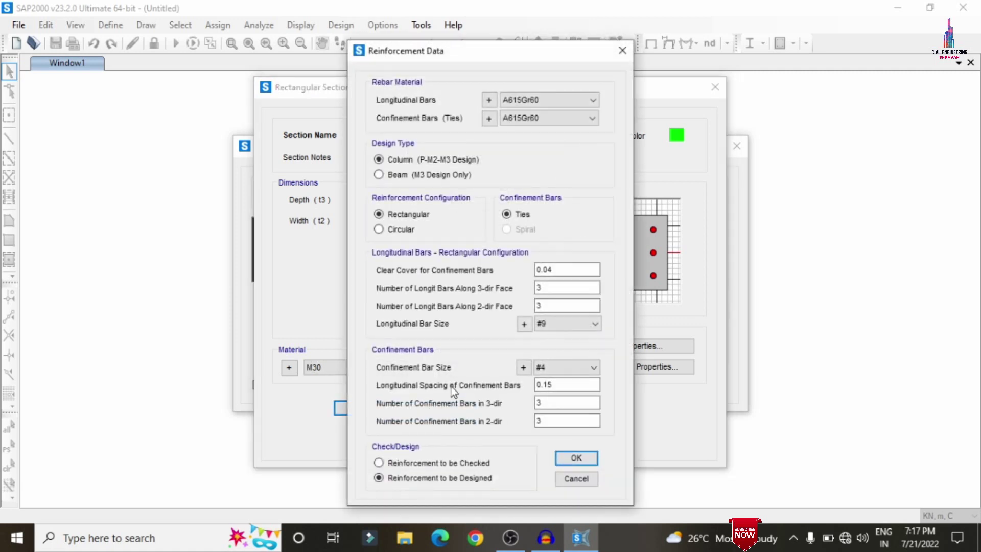
pyautogui.click(550, 103)
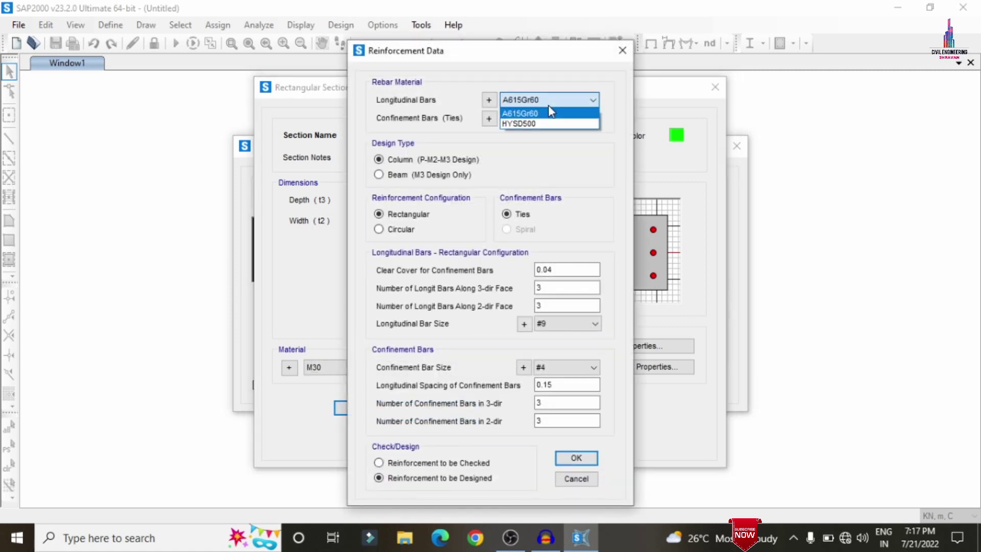
pyautogui.click(550, 124)
pyautogui.click(550, 118)
pyautogui.click(526, 141)
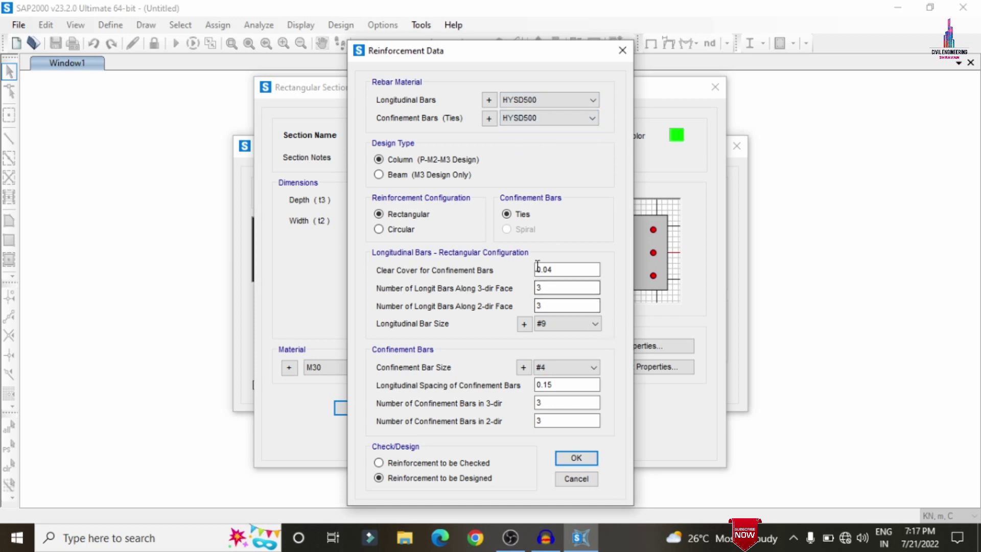
# Step: Set the column's clear cover to 0.03 m, longitudinal bar size to 16d and confinement bar size to 12d, and accept the section
pyautogui.moveTo(548, 269); pyautogui.dragTo(578, 269)
pyautogui.write('35')
pyautogui.click(572, 325)
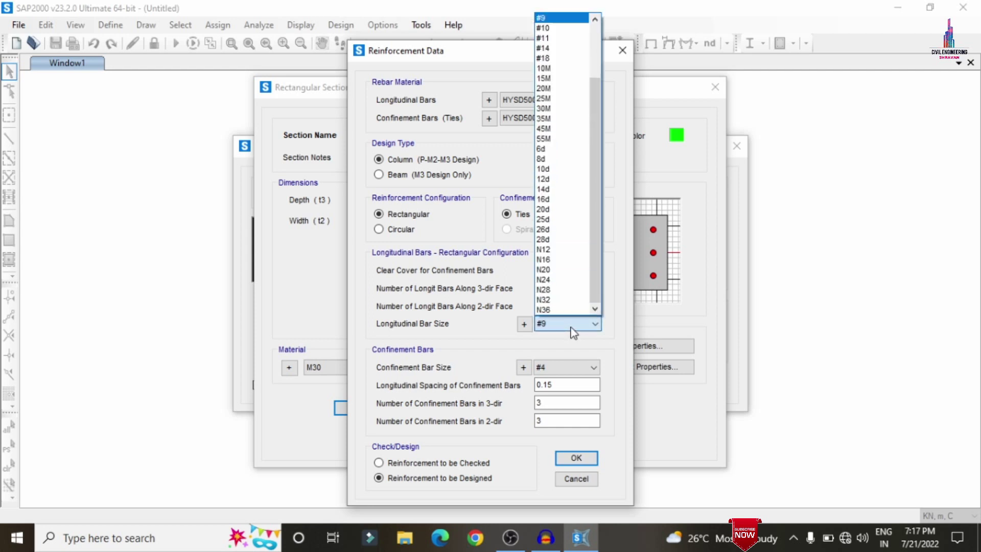
pyautogui.click(551, 205)
pyautogui.click(549, 369)
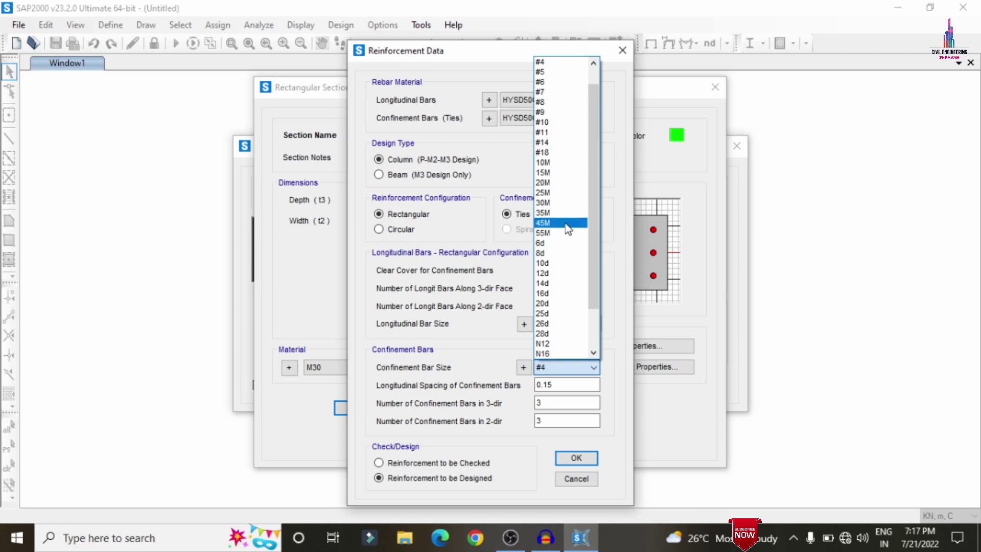
pyautogui.click(560, 272)
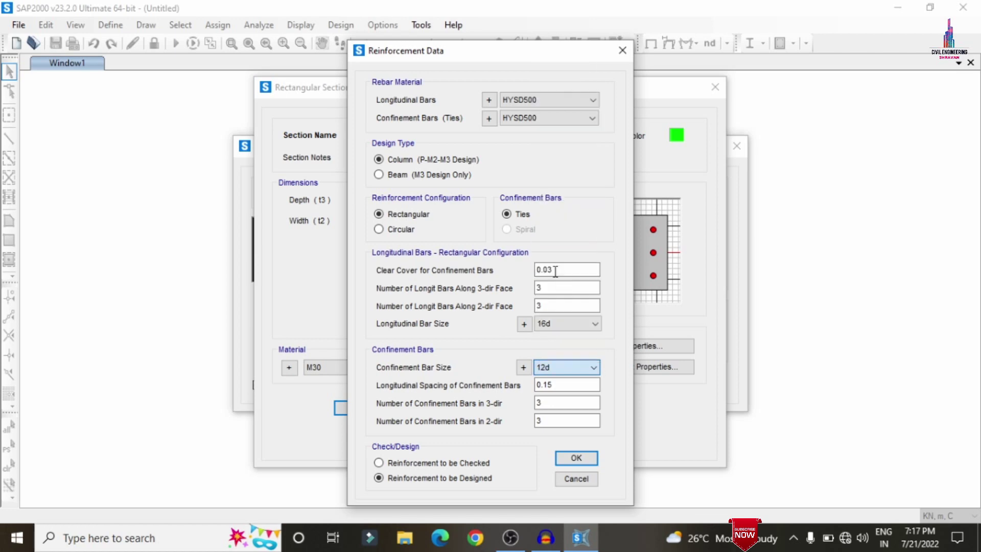
pyautogui.click(578, 459)
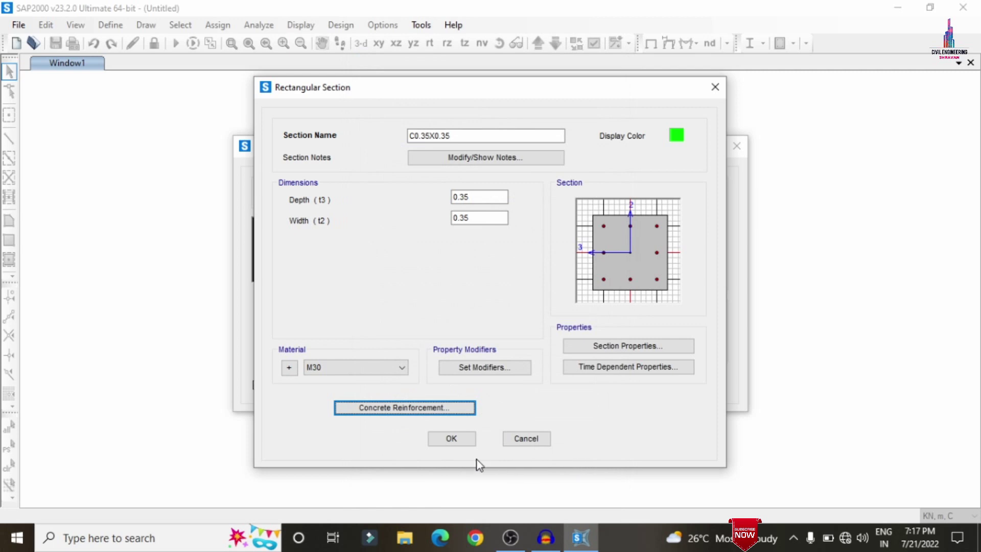
pyautogui.click(451, 438)
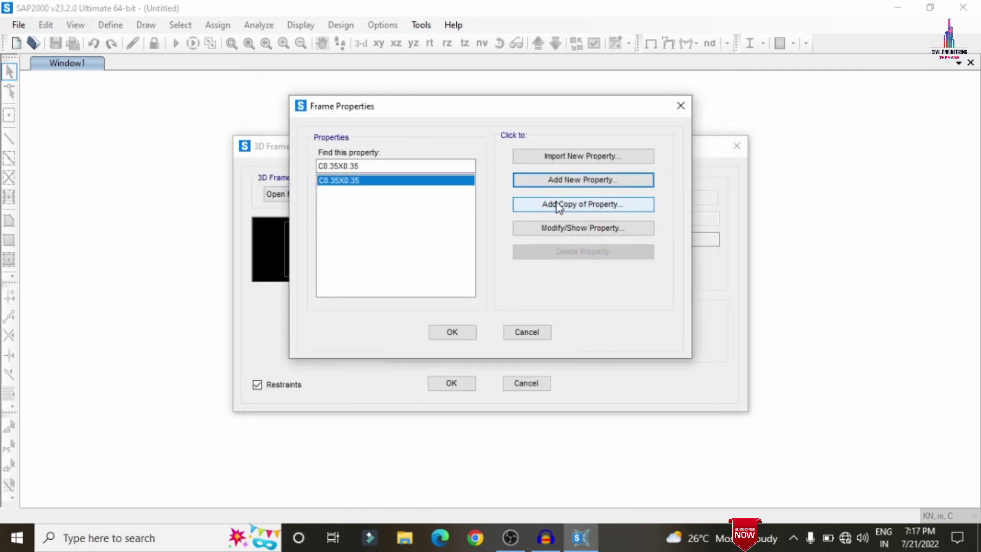
# Step: Add a rectangular concrete section named B0.35x0.23 with a depth of 0.35 m and a width of 0.23 m
pyautogui.click(584, 182)
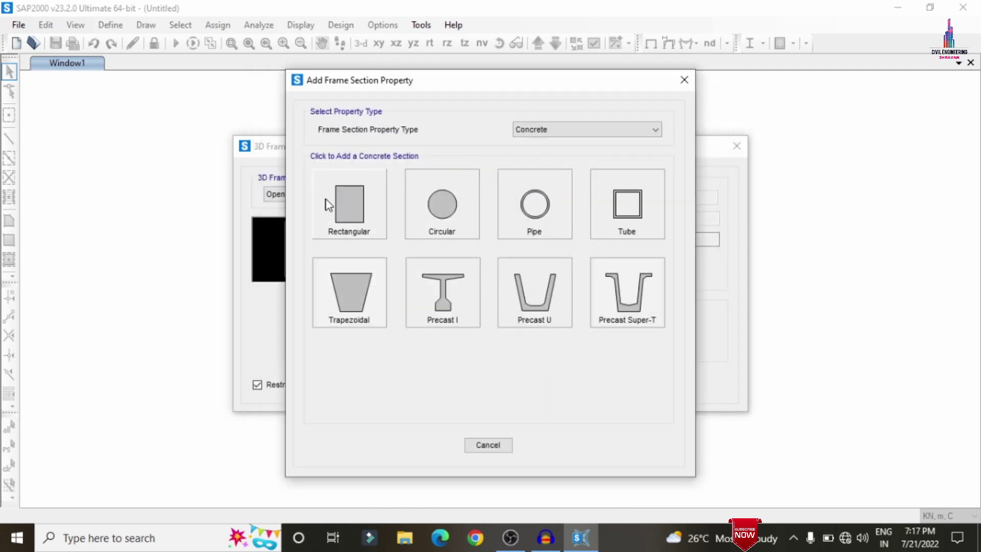
pyautogui.click(328, 205)
pyautogui.click(412, 134)
pyautogui.doubleClick(413, 134)
pyautogui.write('B0.35')
pyautogui.press('Tab')
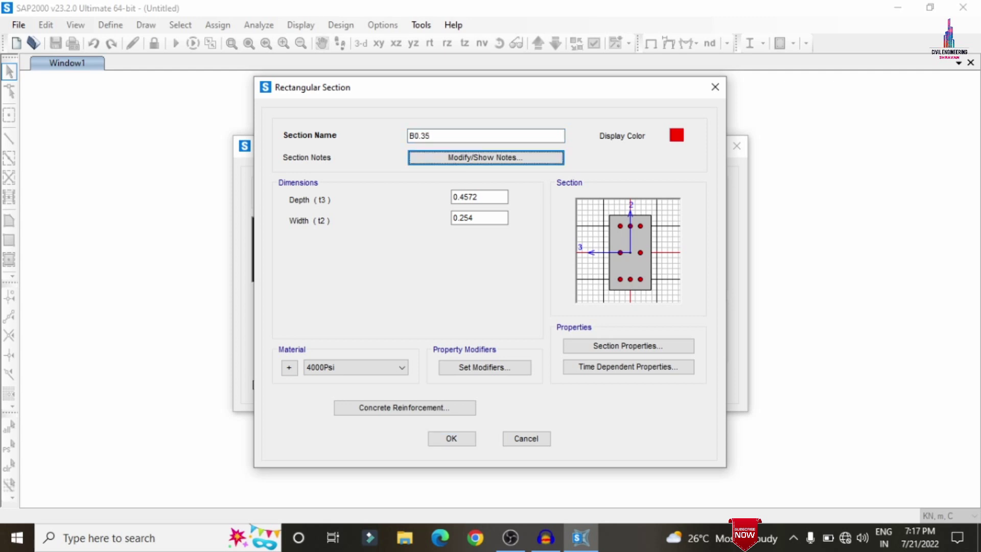
pyautogui.click(453, 135)
pyautogui.write('x0.23')
pyautogui.moveTo(506, 198); pyautogui.dragTo(422, 198)
pyautogui.write('0')
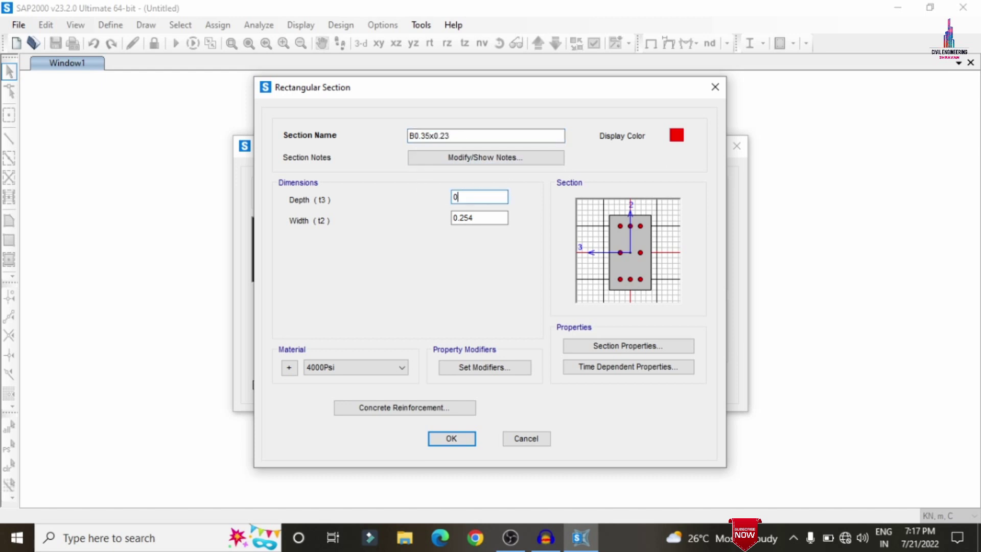
pyautogui.press('Tab')
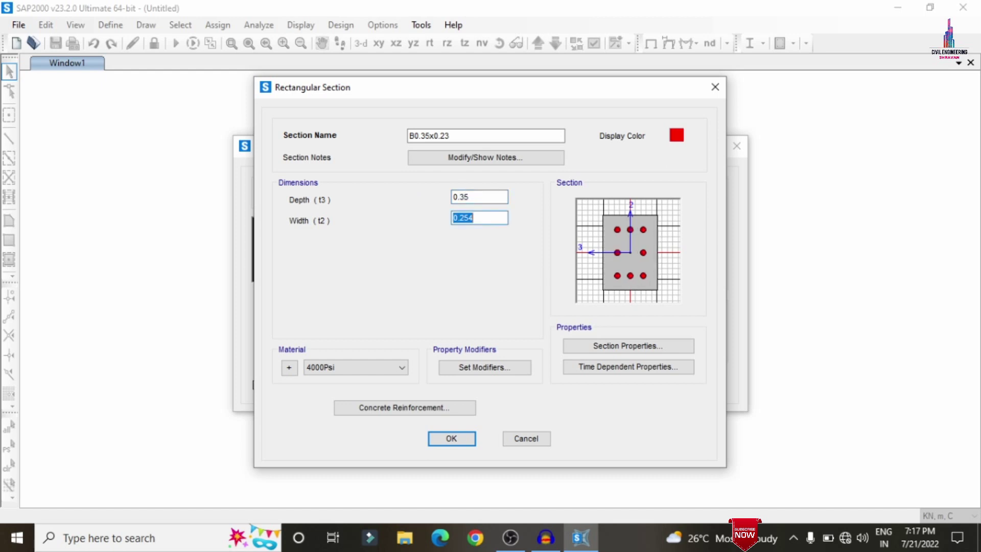
pyautogui.write('0')
# Step: Assign M30 to the beam section and HYSD500 to its longitudinal and confinement reinforcement
pyautogui.click(318, 368)
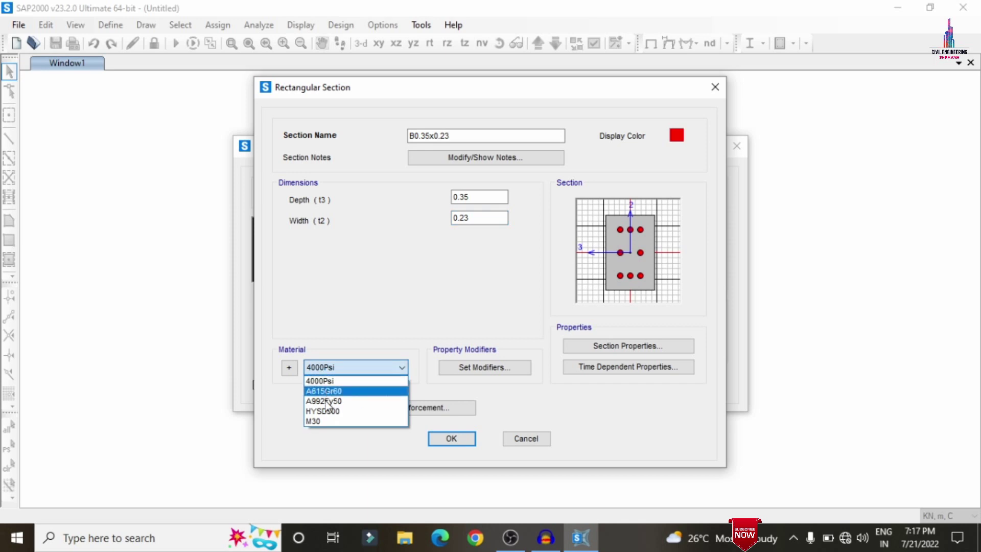
pyautogui.click(317, 421)
pyautogui.click(400, 407)
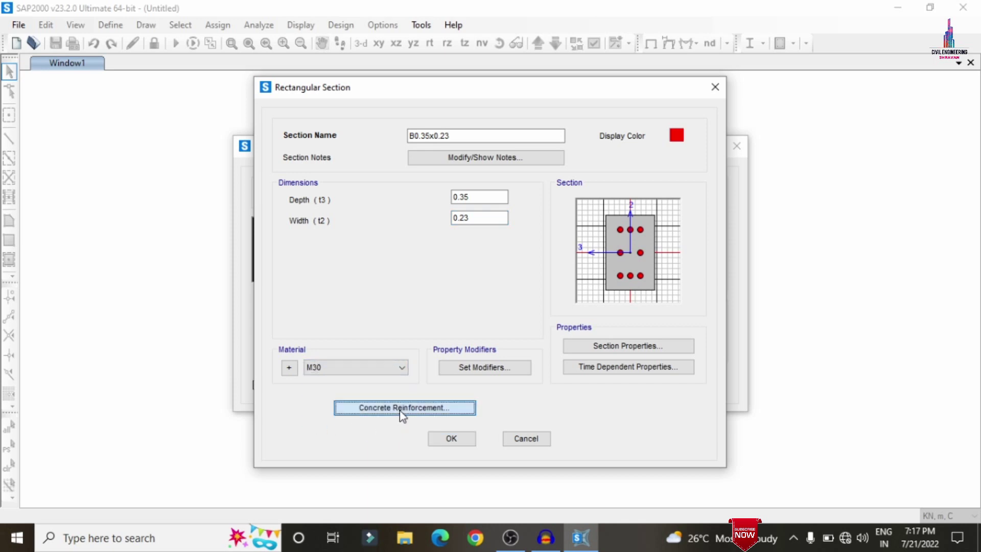
pyautogui.click(570, 98)
pyautogui.click(518, 123)
pyautogui.click(548, 118)
pyautogui.click(518, 142)
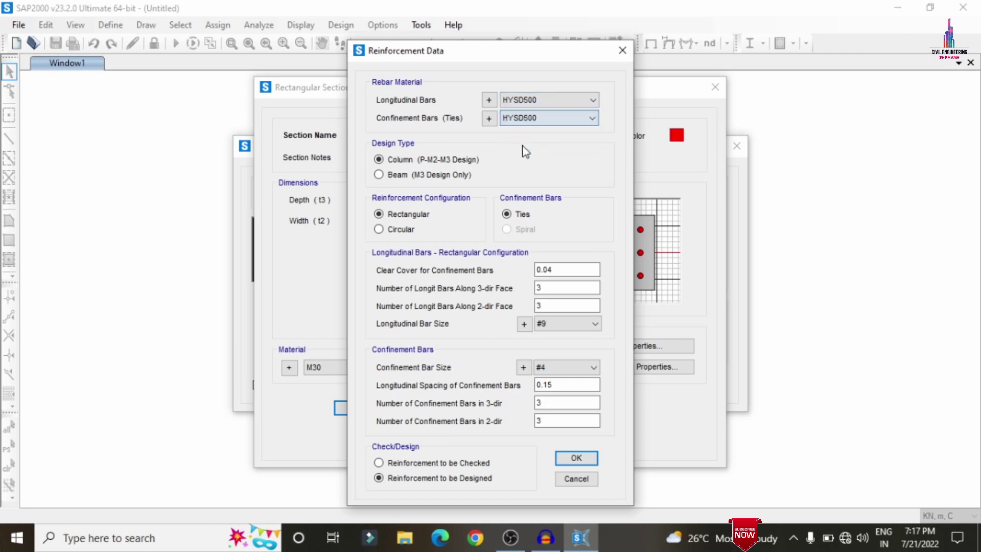
# Step: Set the beam section's design type to Beam with 0.03 m top and bottom cover, and accept the section
pyautogui.click(407, 175)
pyautogui.moveTo(546, 215); pyautogui.dragTo(559, 214)
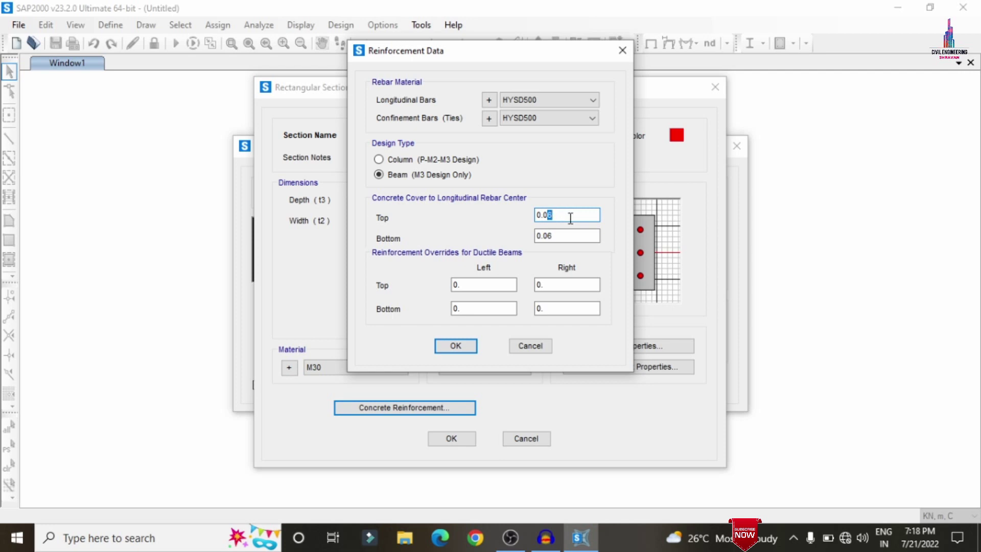
pyautogui.press('Tab')
pyautogui.write('0.03')
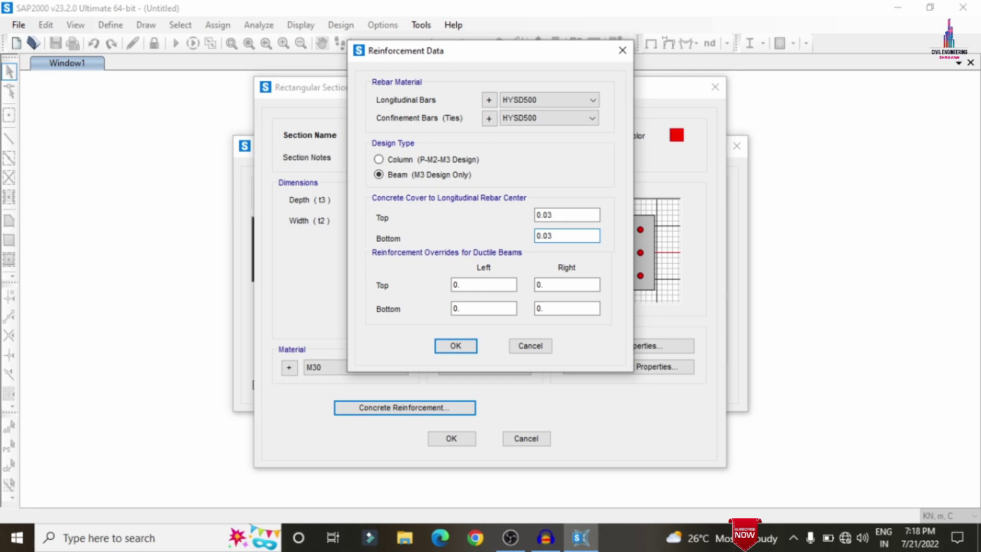
pyautogui.click(454, 345)
pyautogui.click(452, 437)
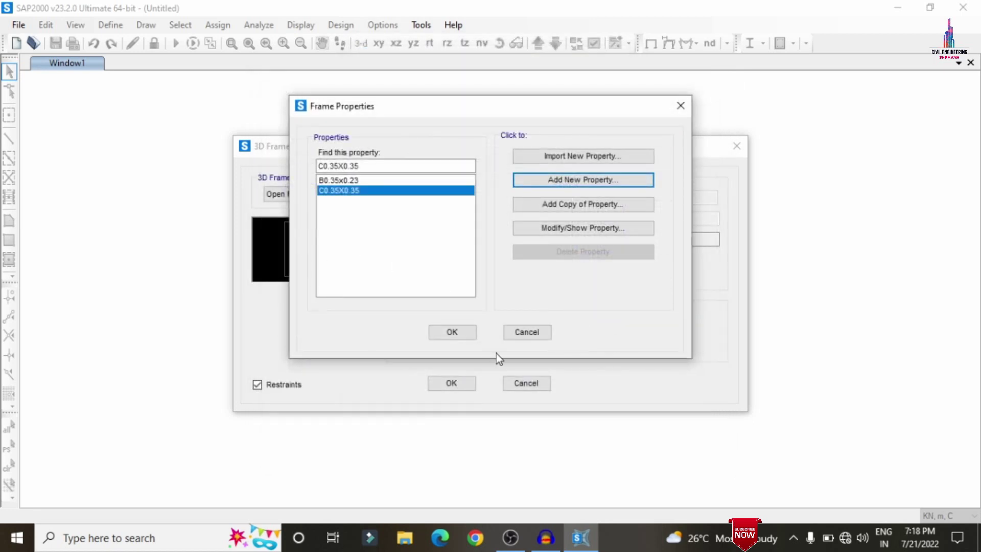
# Step: Assign B0.35x0.23 to the beams and C0.35X0.35 to the columns, and generate the 3D frame
pyautogui.click(452, 332)
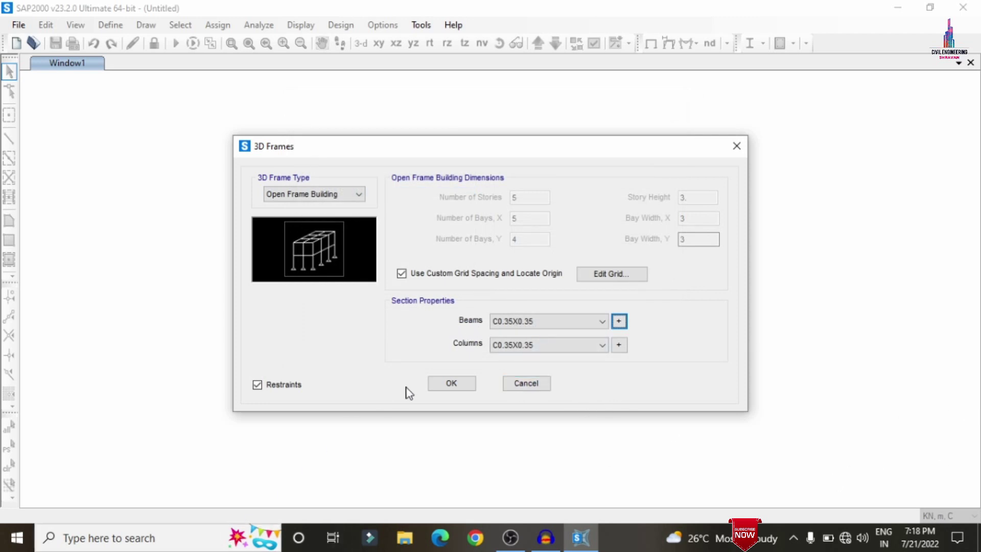
pyautogui.click(529, 323)
pyautogui.click(526, 345)
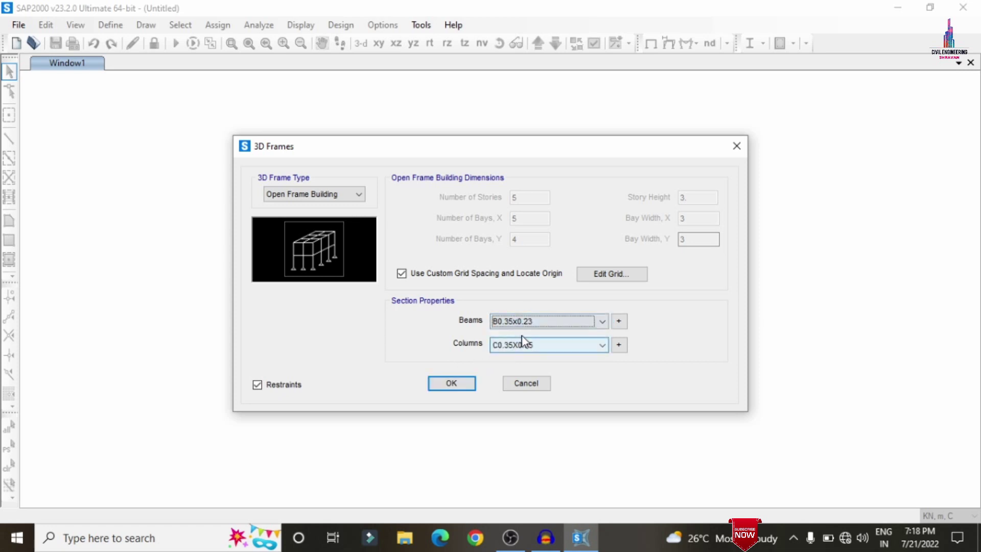
pyautogui.click(462, 387)
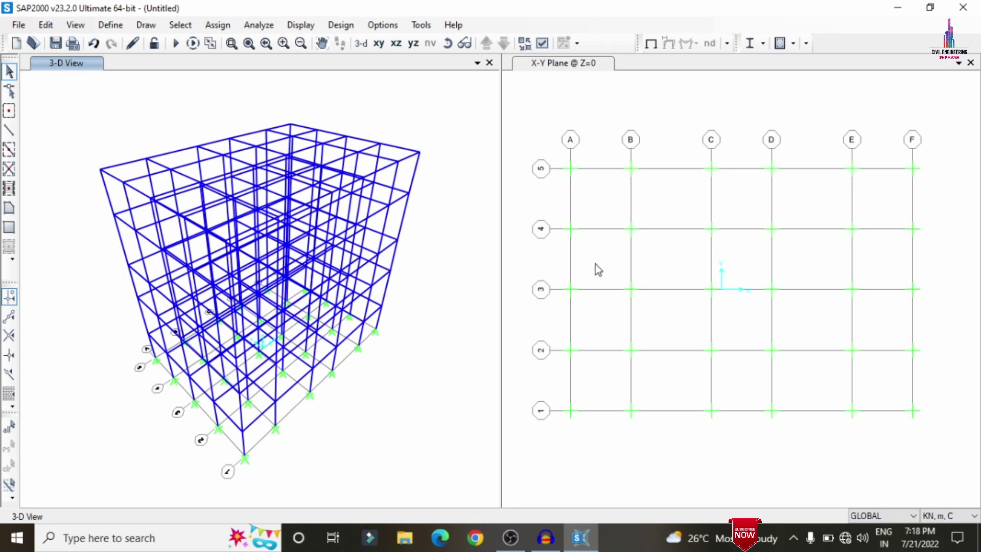
# Step: Bring the plan view to Z=17 and add a new shell area section named Slab
pyautogui.click(540, 93)
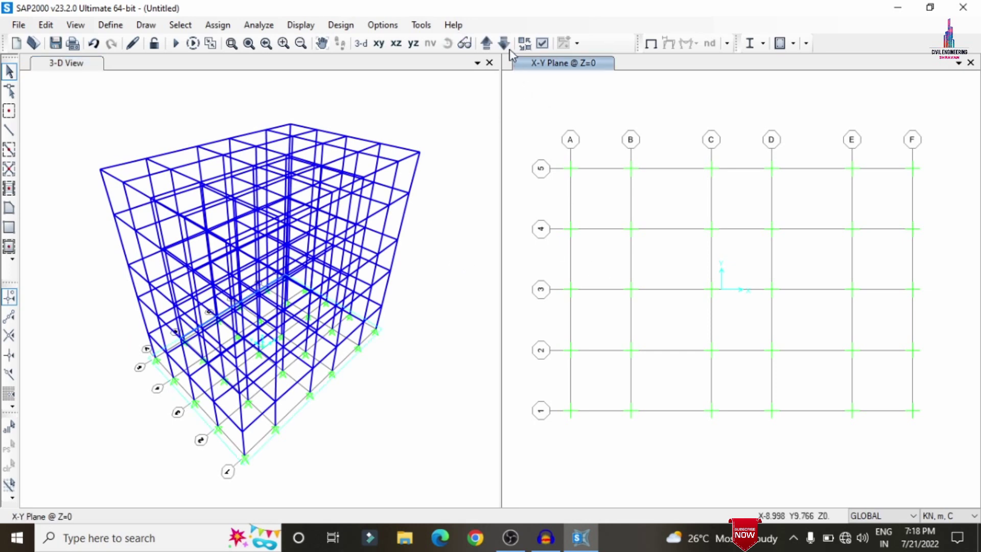
pyautogui.click(504, 43)
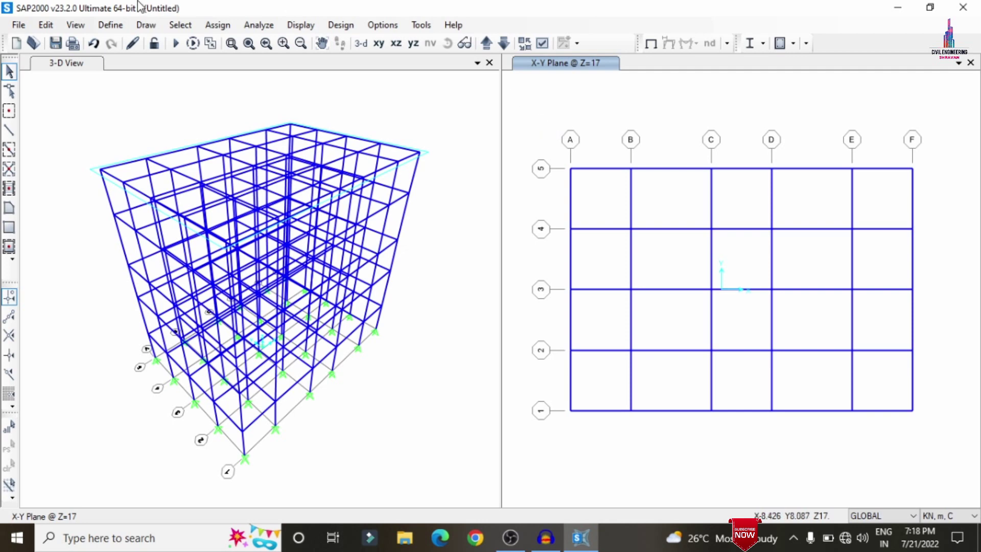
pyautogui.click(117, 30)
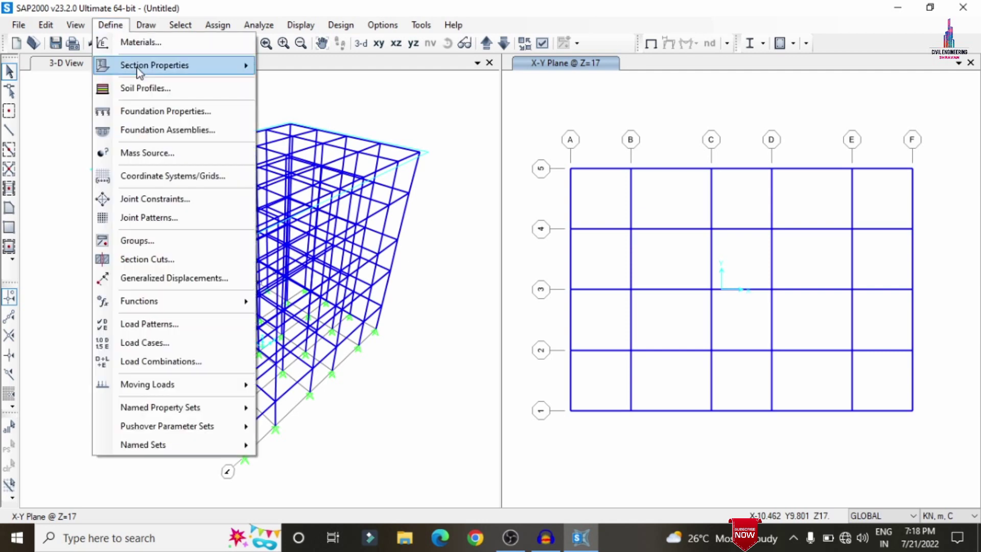
pyautogui.moveTo(138, 72)
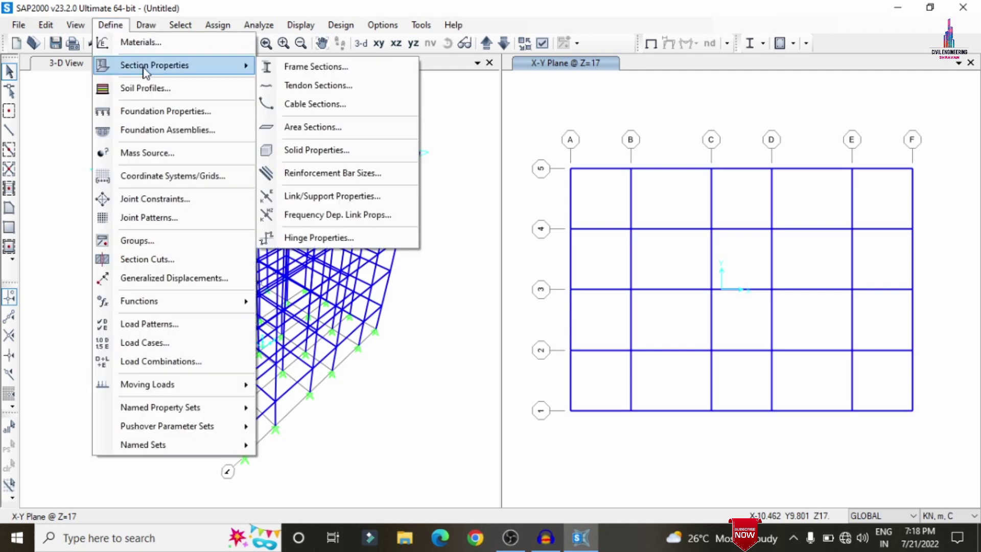
pyautogui.click(303, 126)
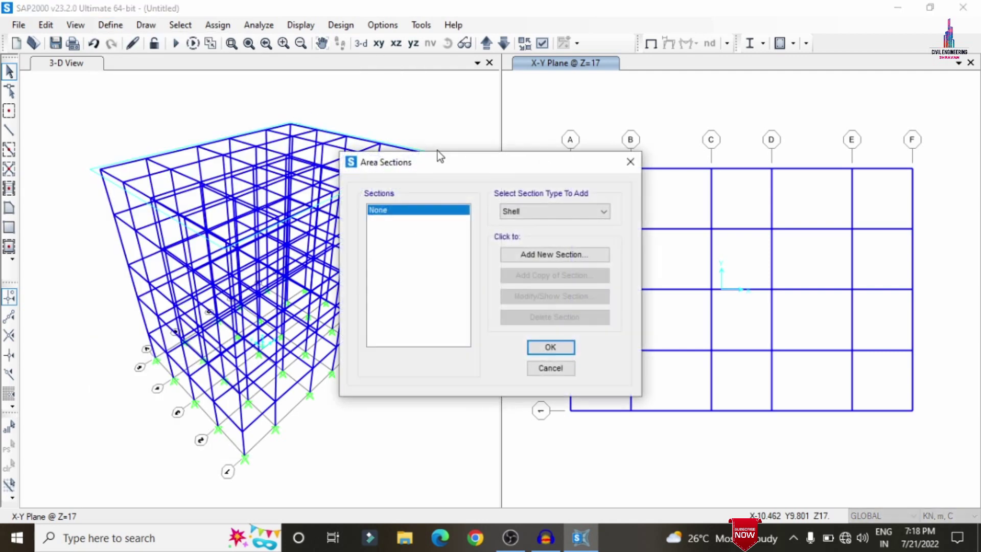
pyautogui.click(545, 264)
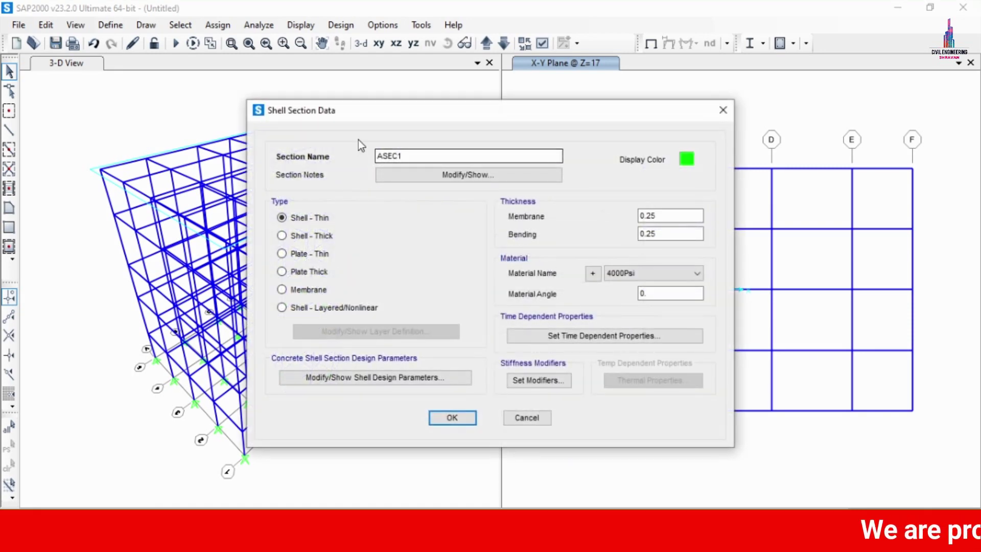
pyautogui.write('Slab')
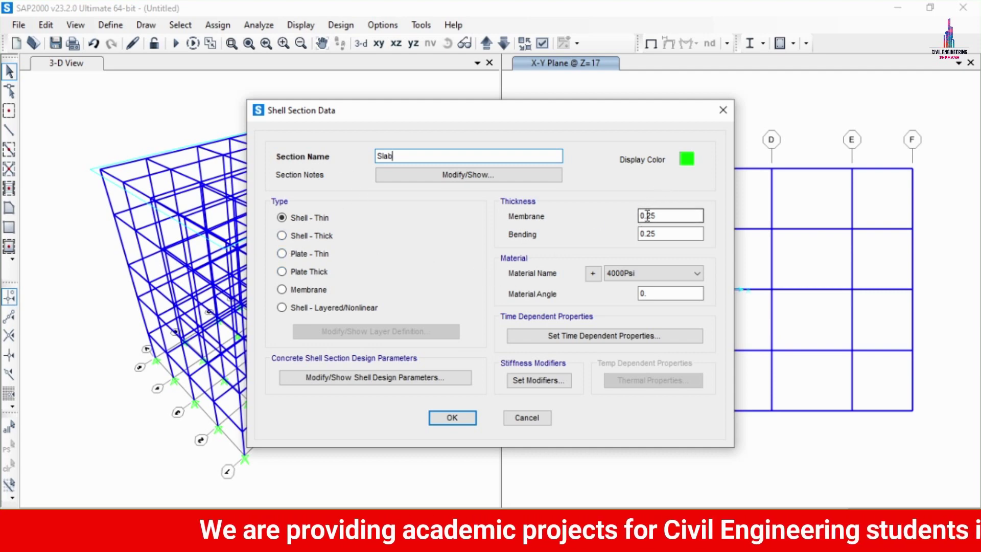
# Step: Set the Slab section's membrane and bending thickness to 0.15 m and its material to M30, and accept the area sections
pyautogui.moveTo(648, 215); pyautogui.dragTo(680, 217)
pyautogui.write('15')
pyautogui.press('Tab')
pyautogui.write('0')
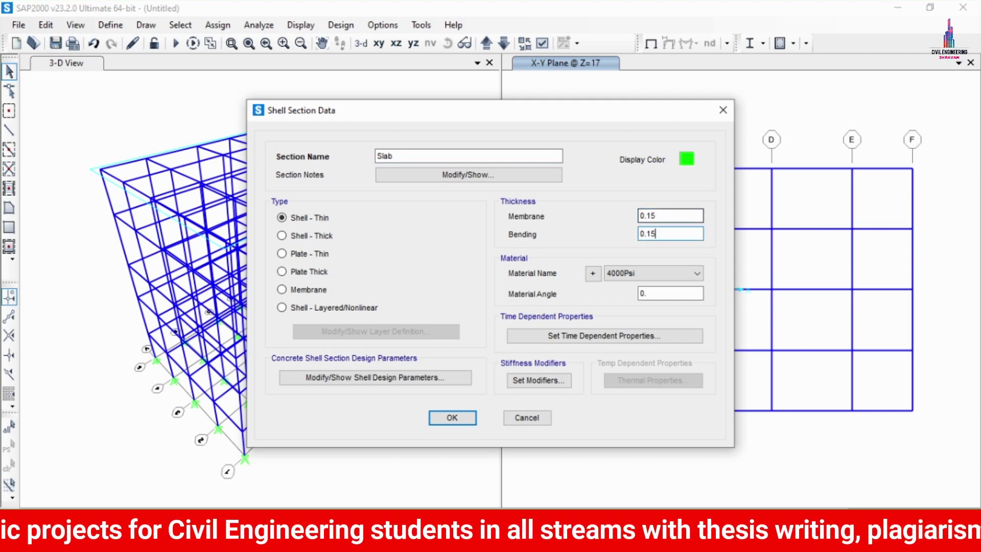
pyautogui.click(641, 272)
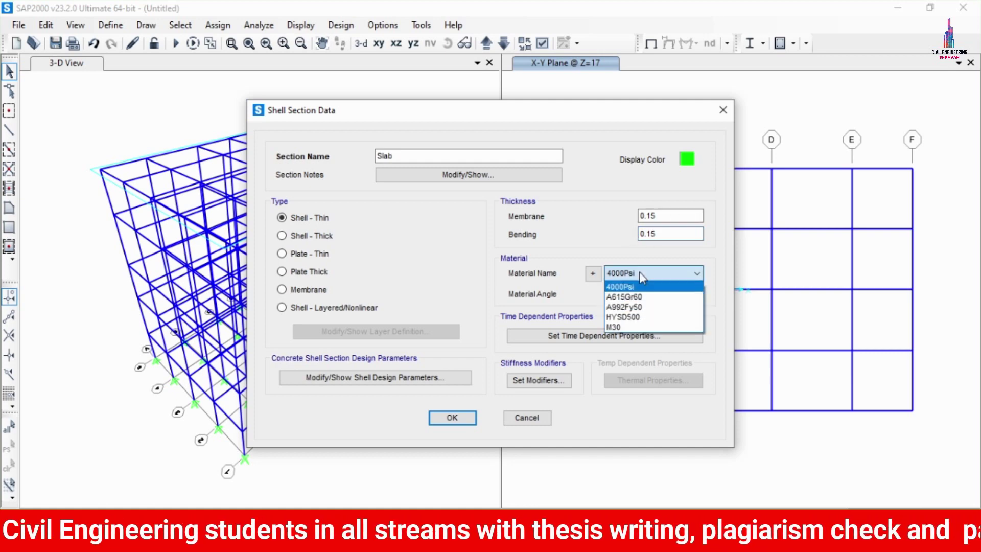
pyautogui.click(622, 327)
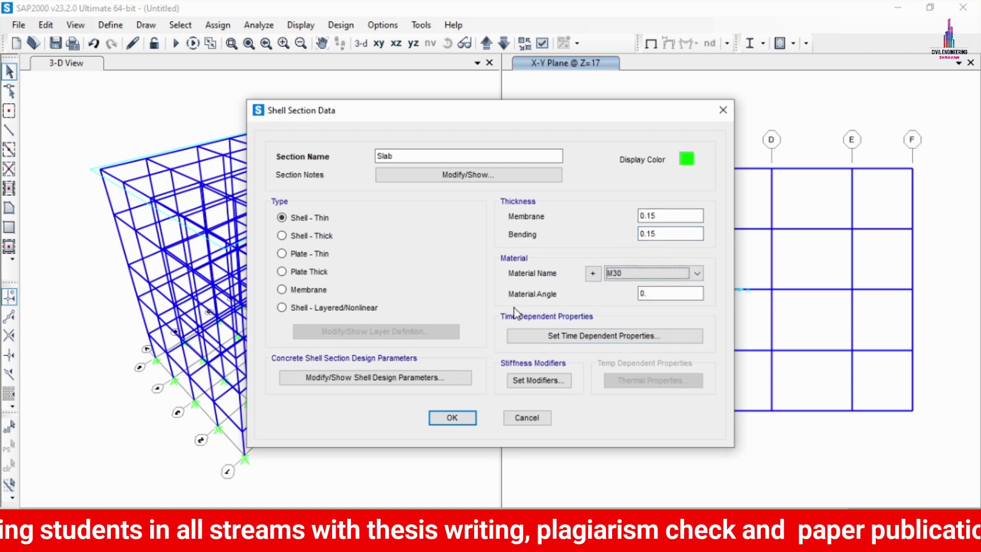
pyautogui.click(454, 417)
pyautogui.click(537, 348)
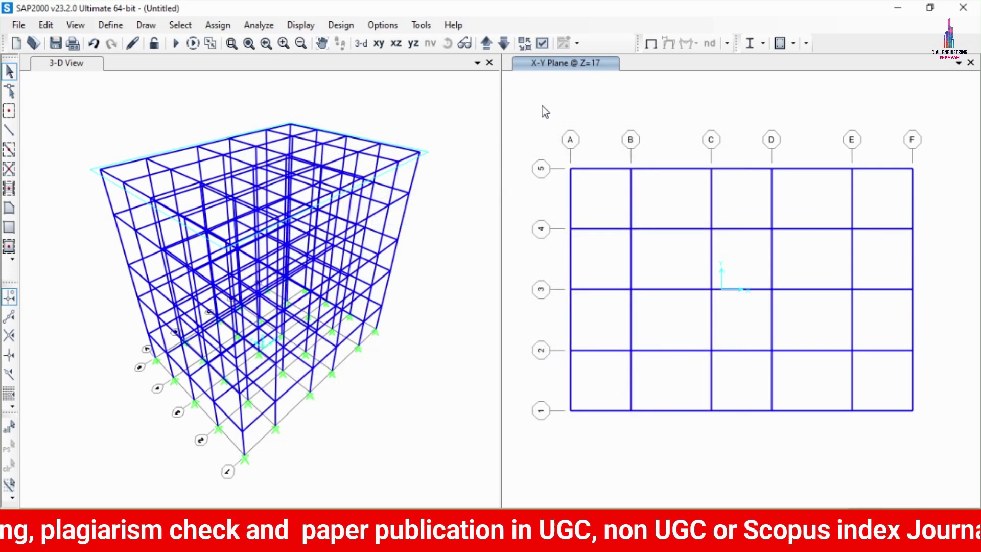
# Step: Quick-draw Slab areas across all bays of the roof plan at Z=17
pyautogui.click(503, 48)
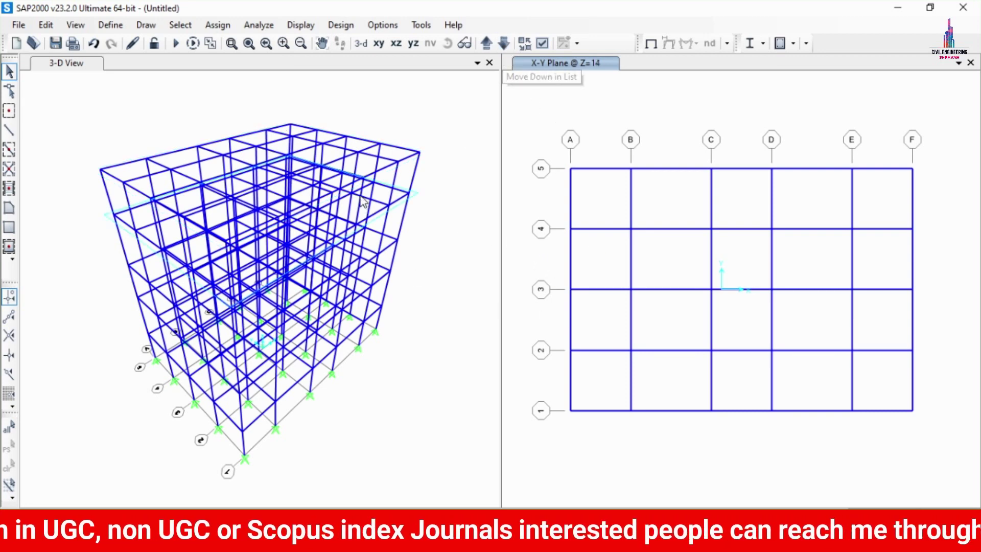
pyautogui.click(486, 43)
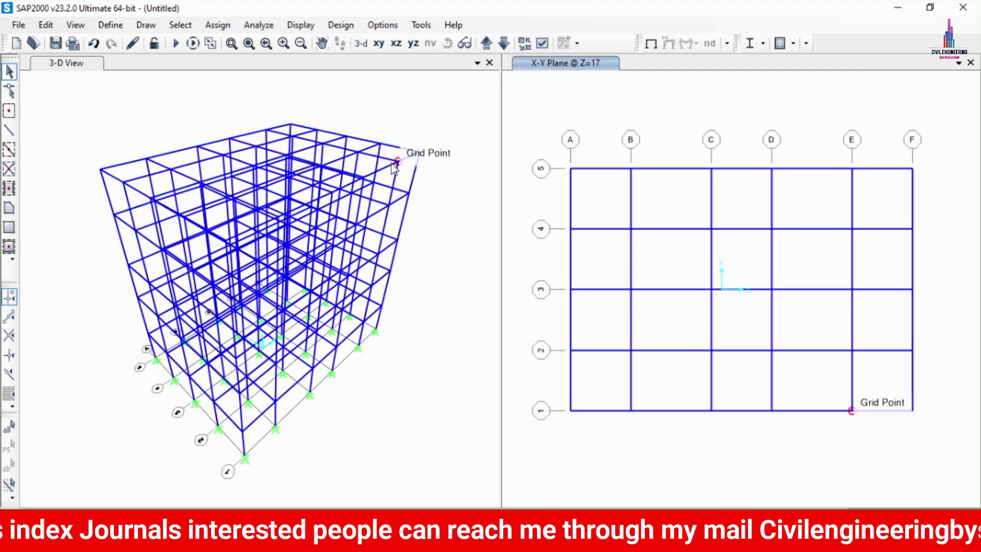
pyautogui.click(9, 247)
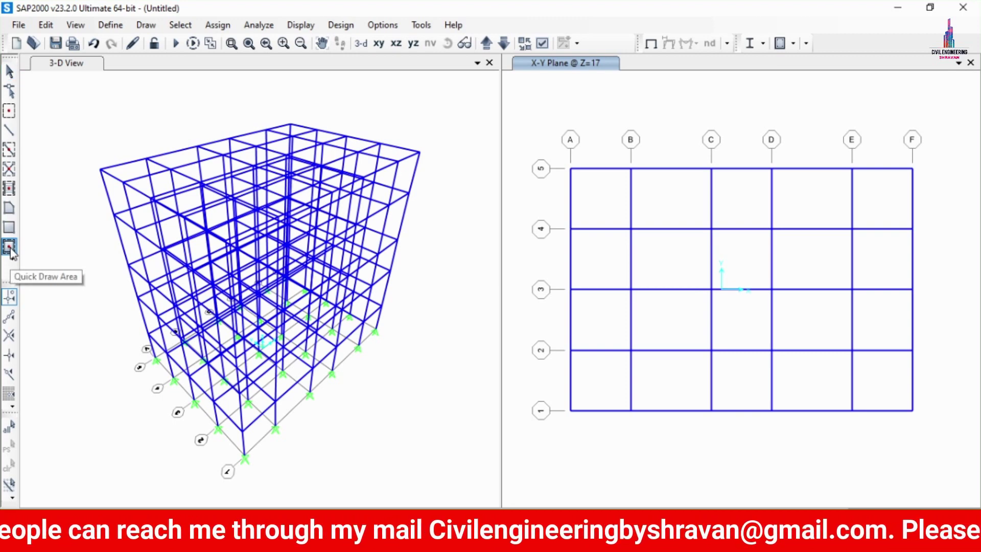
pyautogui.moveTo(533, 105)
pyautogui.mouseDown()
pyautogui.moveTo(796, 344)
pyautogui.moveTo(968, 471)
pyautogui.mouseUp()
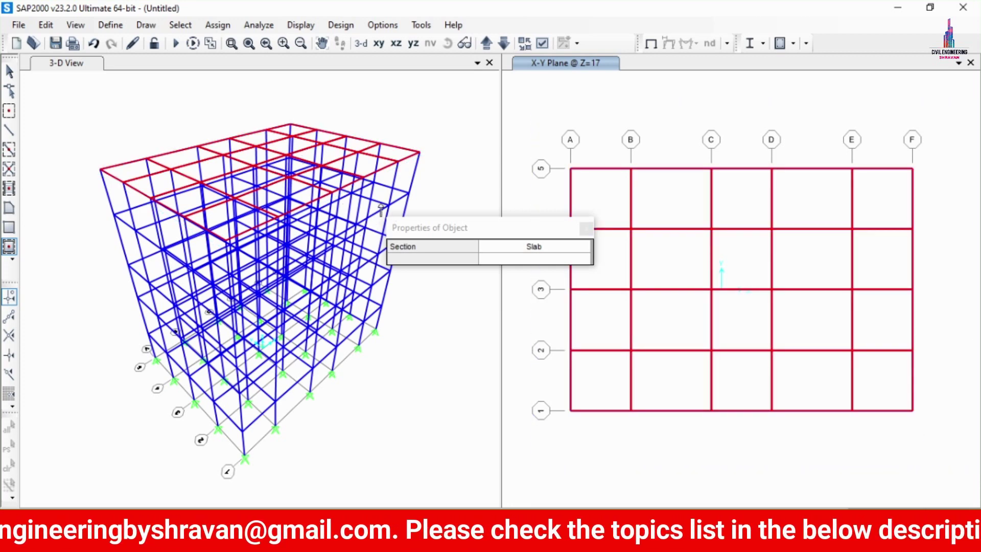
# Step: Quick-draw Slab areas across all bays of the floors at Z=14 and Z=10
pyautogui.click(504, 45)
pyautogui.moveTo(551, 138)
pyautogui.mouseDown()
pyautogui.moveTo(784, 377)
pyautogui.moveTo(943, 460)
pyautogui.mouseUp()
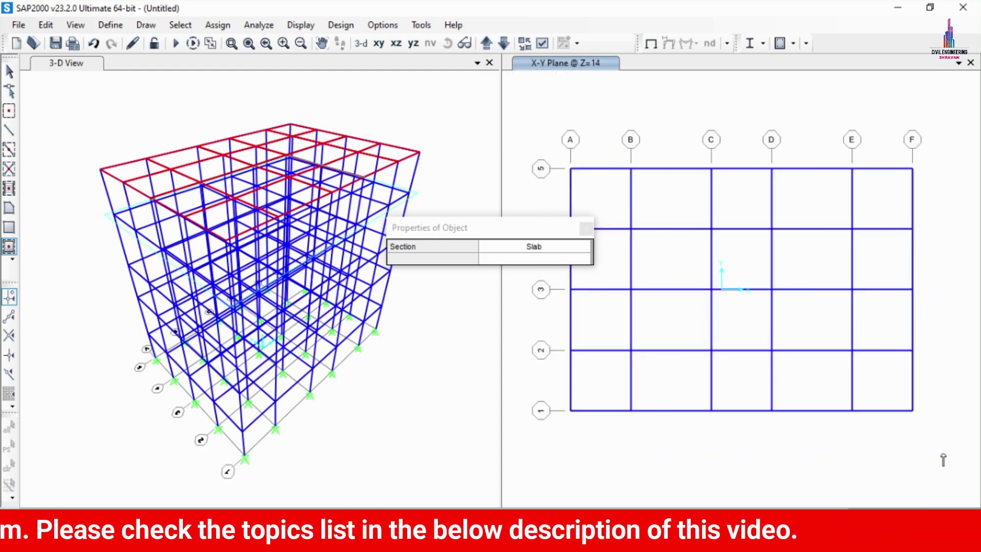
pyautogui.click(503, 43)
pyautogui.moveTo(551, 136); pyautogui.dragTo(938, 443)
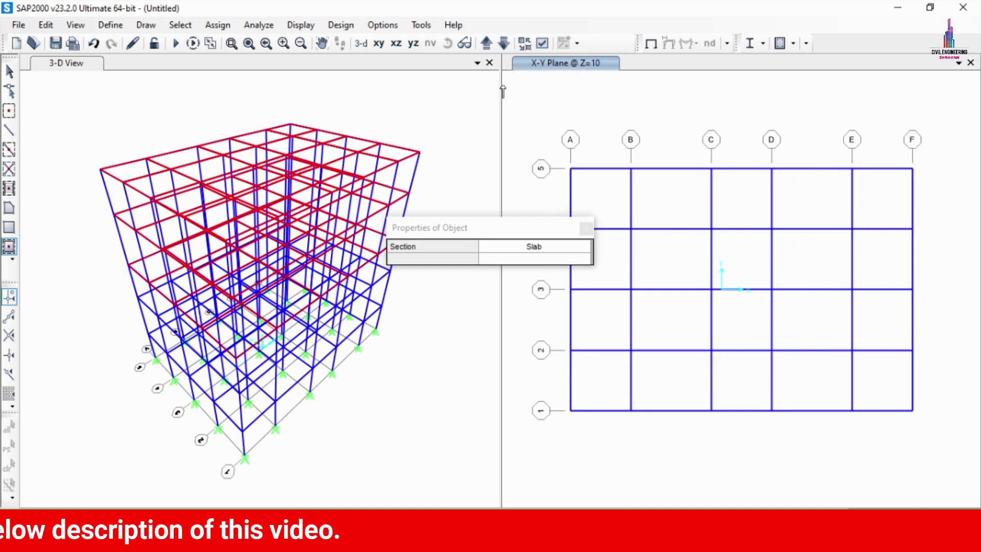
# Step: Quick-draw Slab areas across all bays of the floor at Z=7 and end area drawing
pyautogui.click(504, 45)
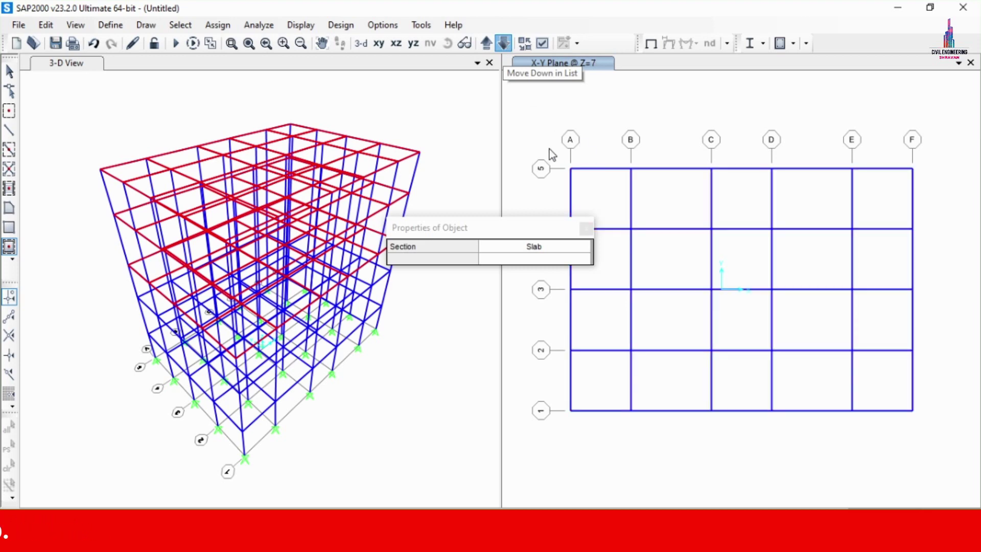
pyautogui.moveTo(540, 128); pyautogui.dragTo(941, 431)
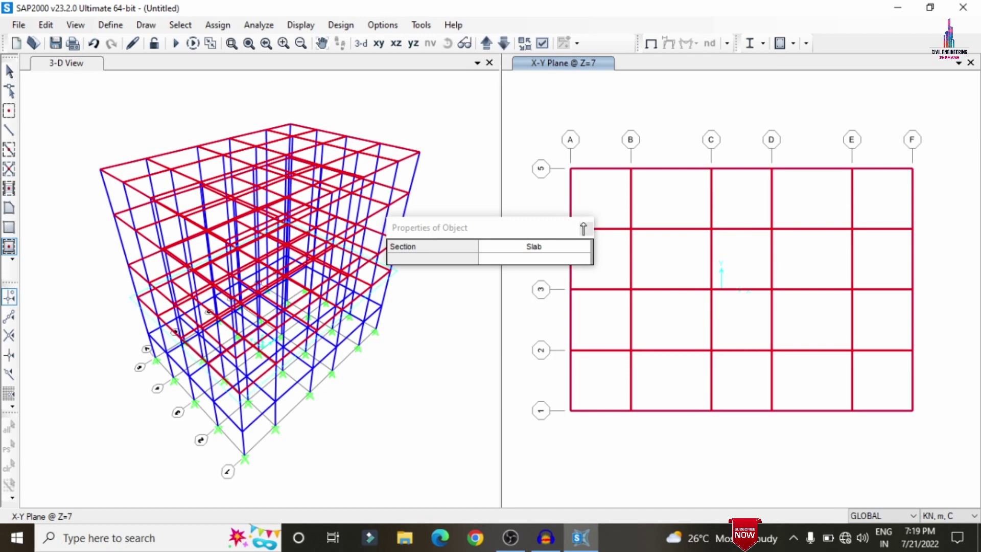
pyautogui.click(588, 231)
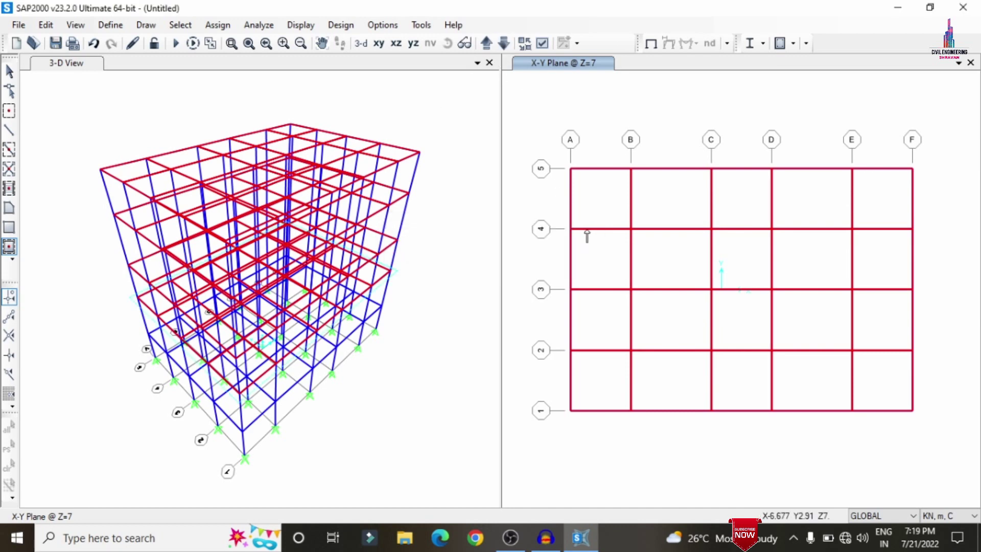
pyautogui.press('Escape')
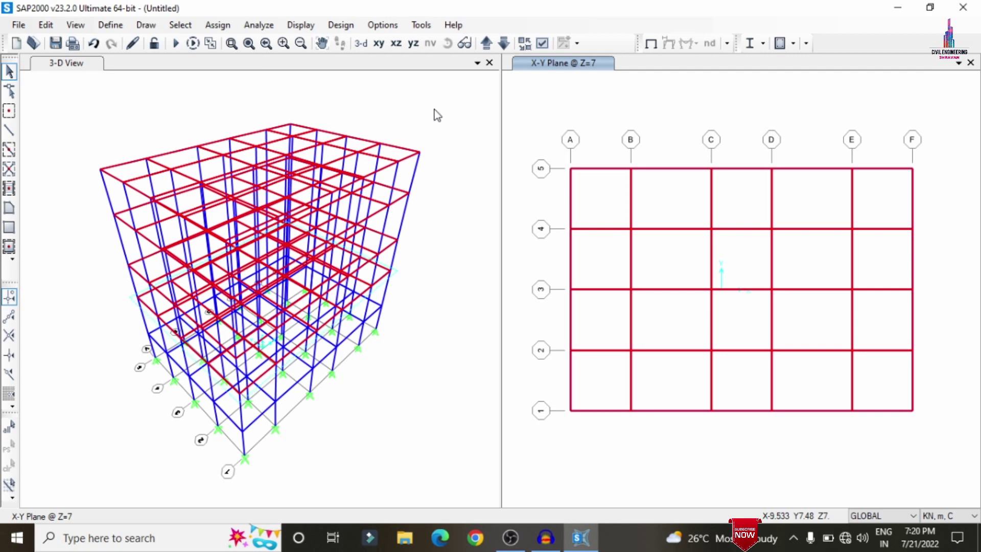
# Step: Turn on filled objects in the display options and apply the setting to all windows
pyautogui.click(438, 109)
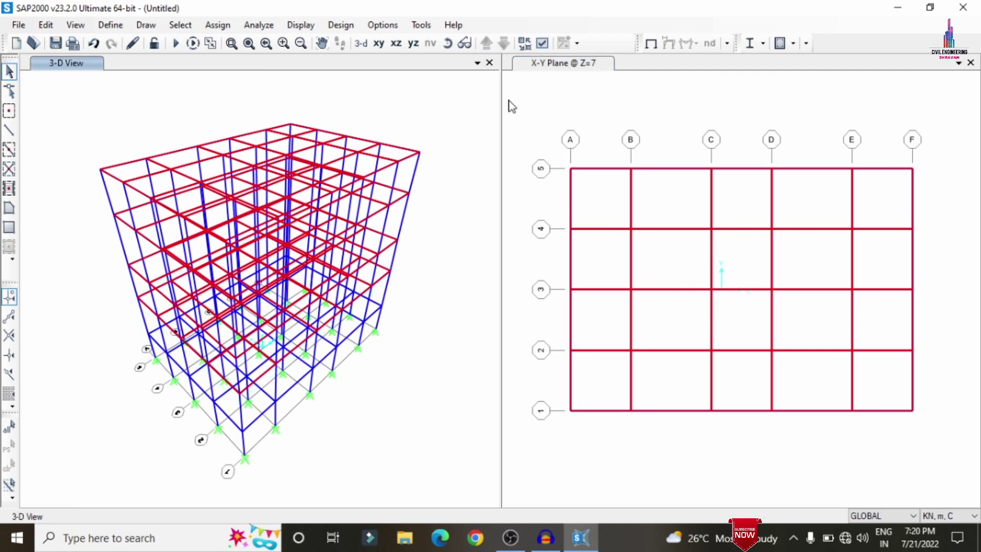
pyautogui.click(543, 44)
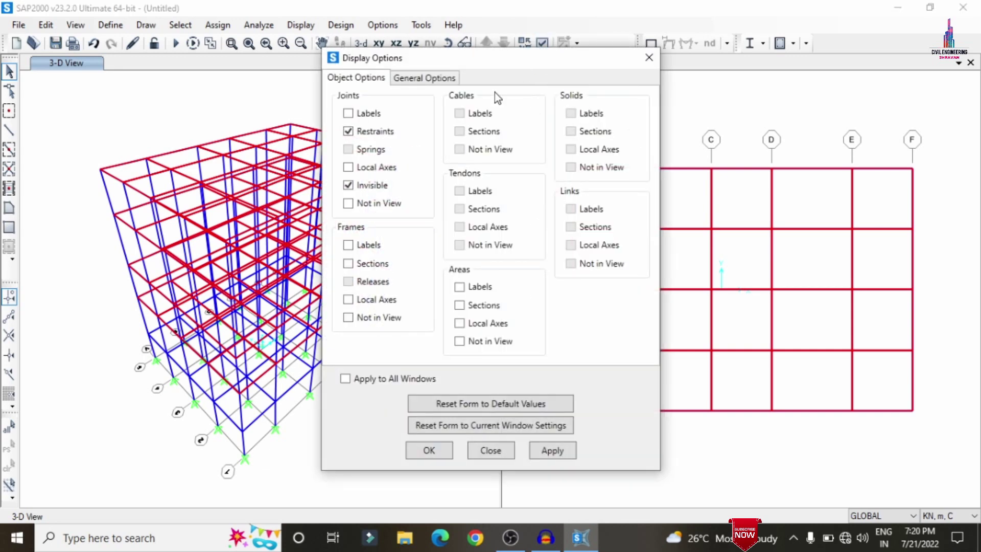
pyautogui.click(440, 78)
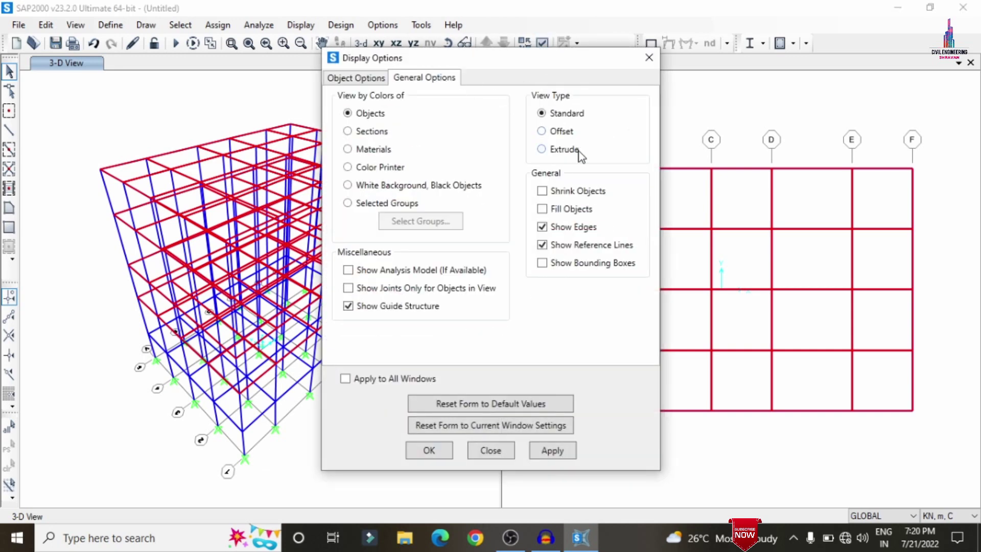
pyautogui.click(562, 207)
pyautogui.click(410, 380)
pyautogui.click(429, 450)
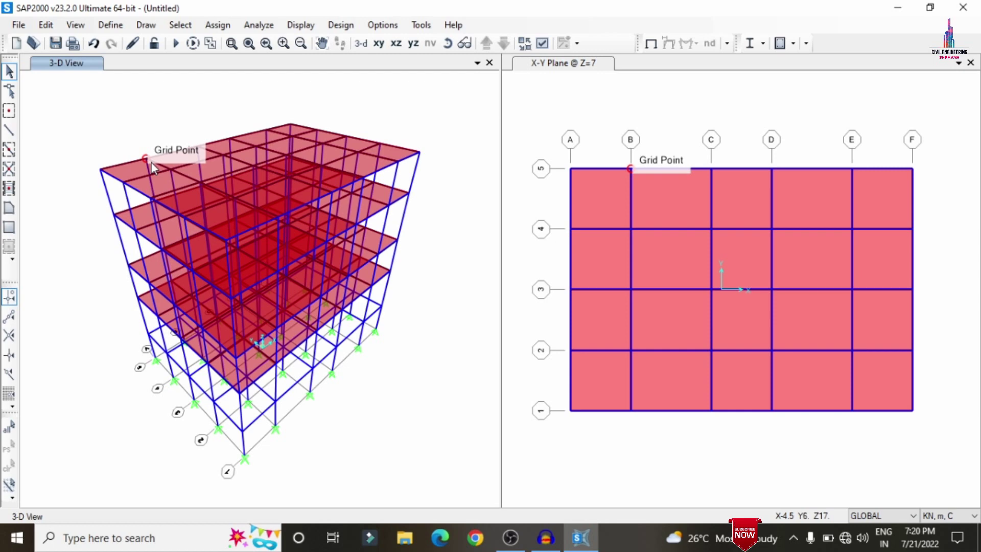
# Step: Define a new load pattern named LL of type Live
pyautogui.click(106, 26)
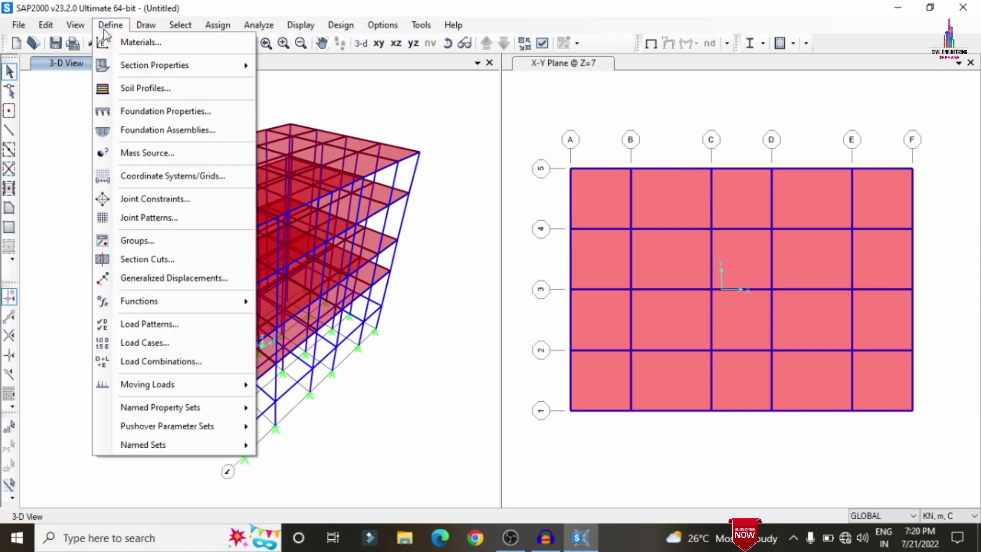
pyautogui.click(162, 329)
pyautogui.moveTo(262, 233); pyautogui.dragTo(146, 227)
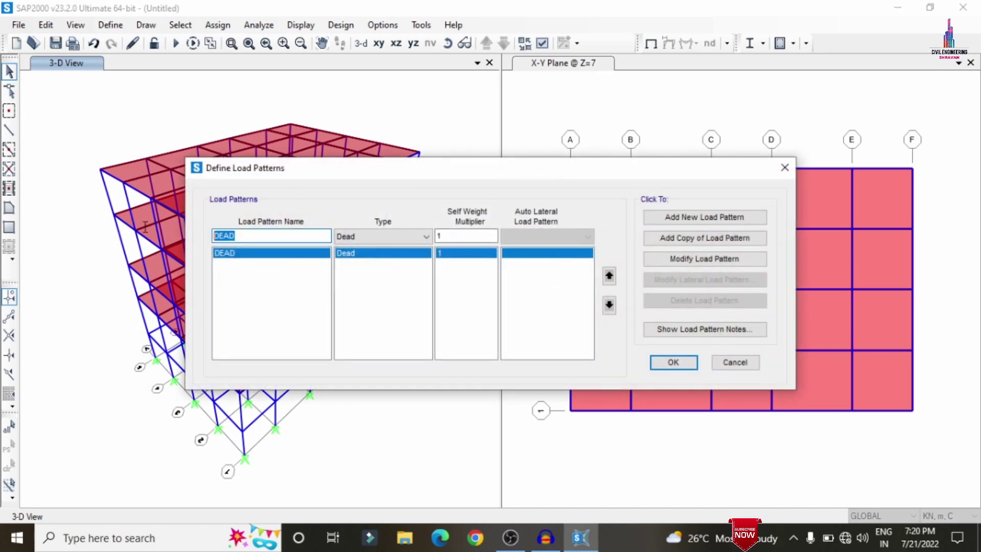
pyautogui.press('Tab')
pyautogui.moveTo(251, 236); pyautogui.dragTo(150, 236)
pyautogui.write('LL')
pyautogui.click(403, 236)
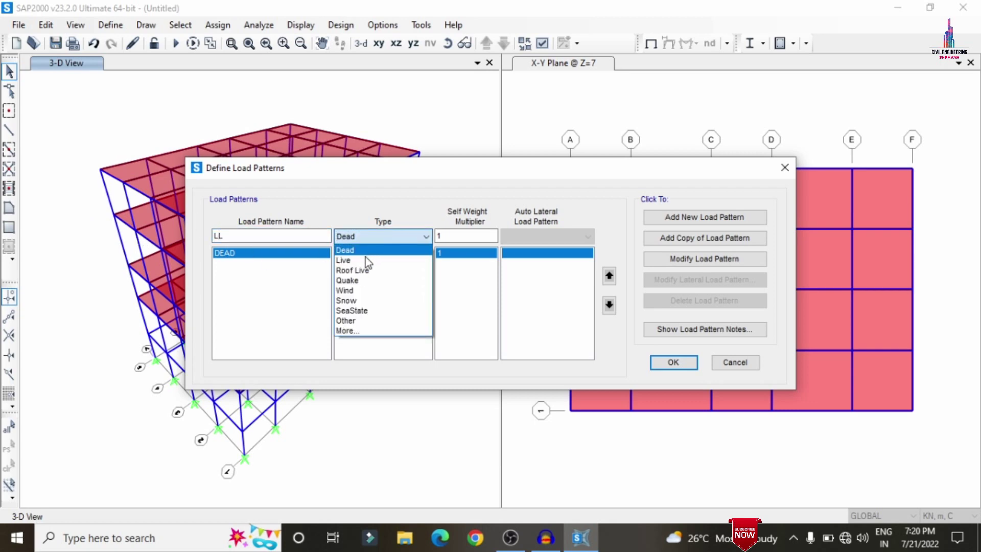
pyautogui.click(367, 260)
pyautogui.click(658, 219)
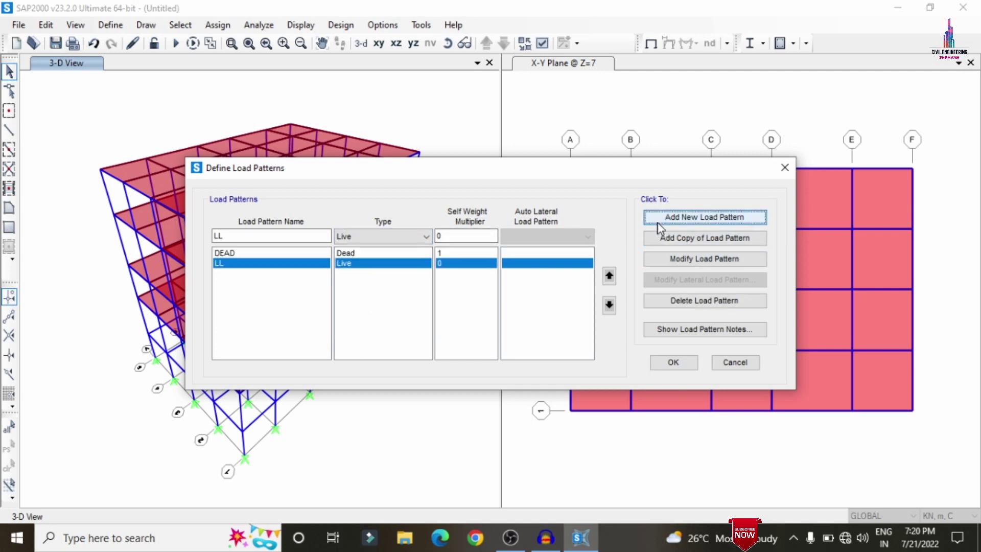
# Step: Add a load pattern named EQX of type Quake using the IS 1893-2016 auto lateral load
pyautogui.doubleClick(218, 236)
pyautogui.write('EQX')
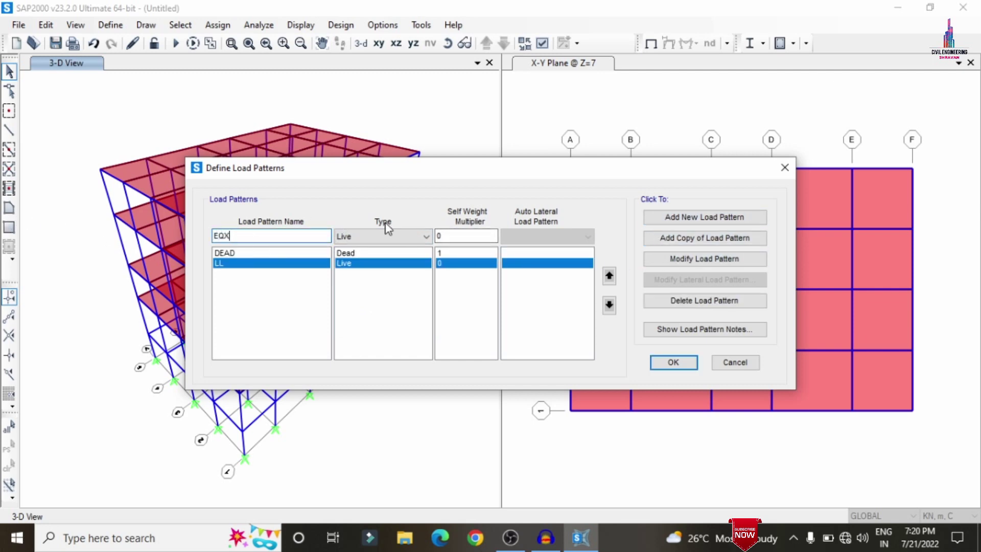
pyautogui.click(377, 237)
pyautogui.click(352, 281)
pyautogui.click(512, 238)
pyautogui.press('i')
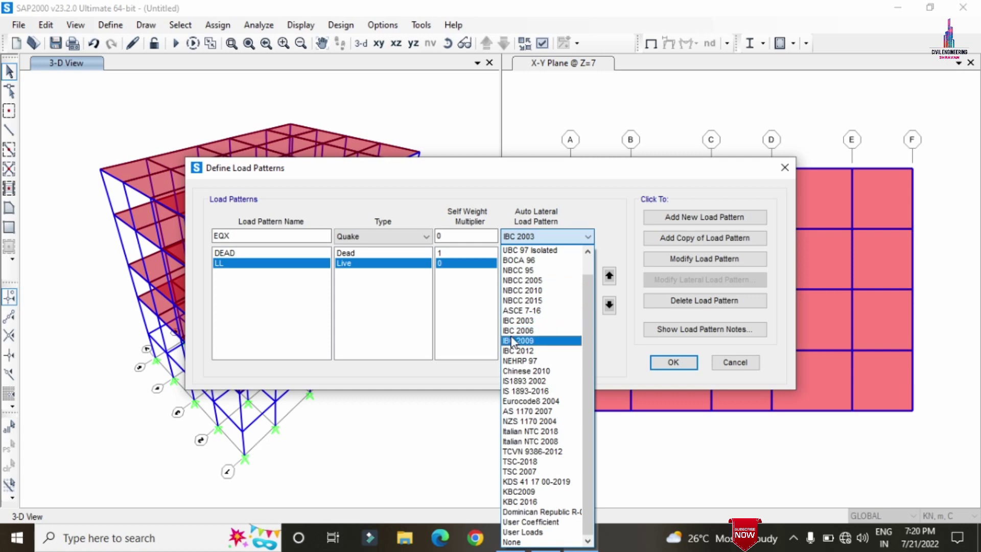
pyautogui.click(534, 391)
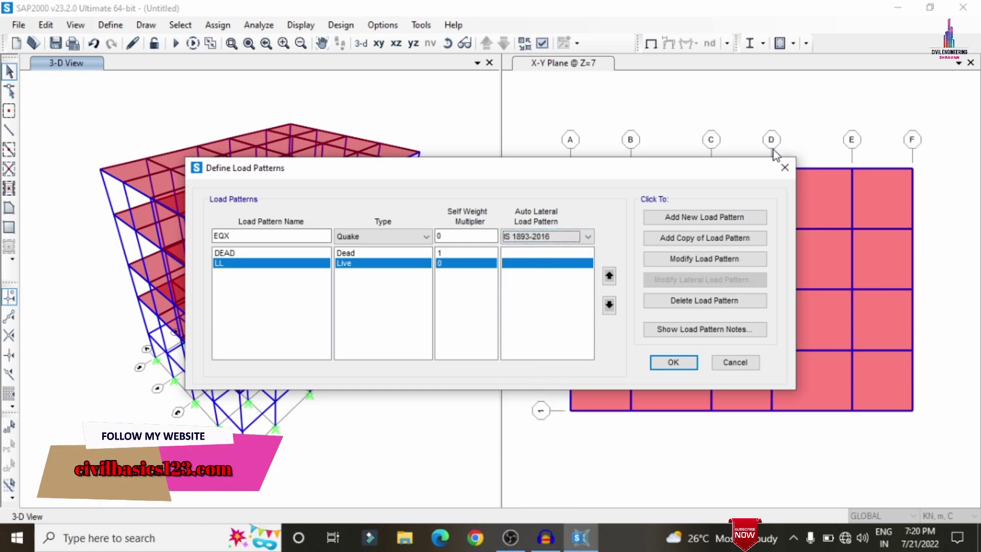
pyautogui.click(708, 217)
# Step: Add a second Quake load pattern named EQY with the IS 1893-2016 auto lateral load
pyautogui.click(268, 236)
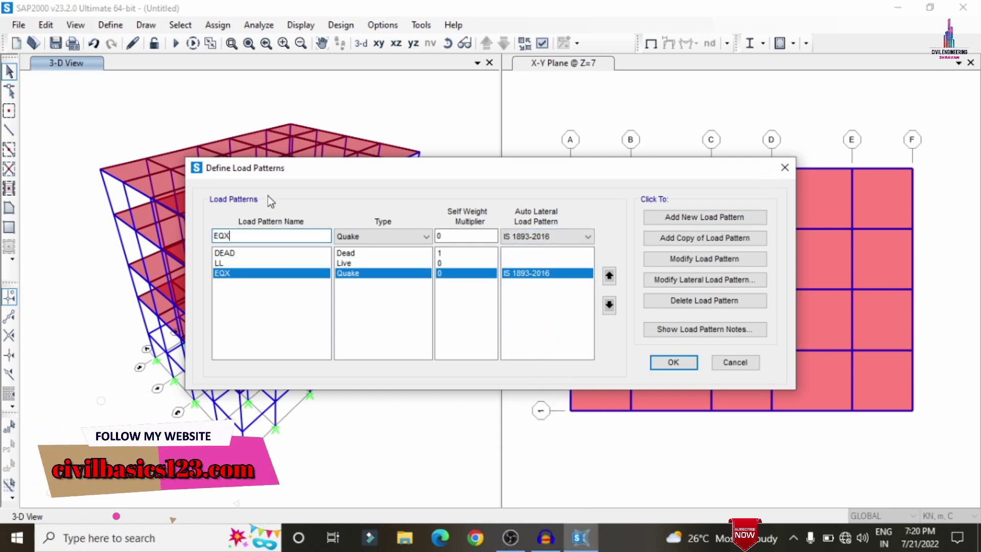
pyautogui.press('BackSpace')
pyautogui.write('Y')
pyautogui.click(696, 223)
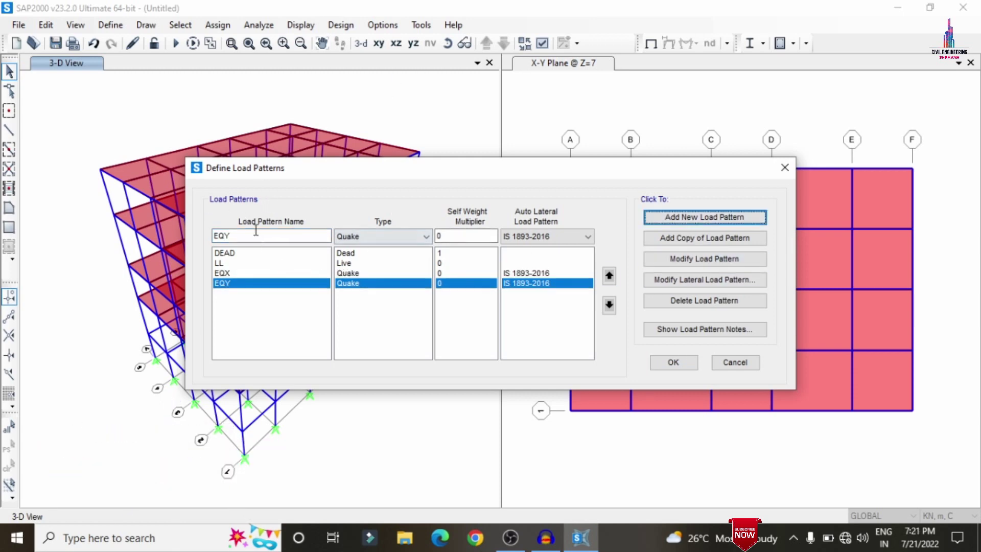
# Step: Add a load pattern named WX of type Wind using the IS 875-2015 auto lateral load
pyautogui.moveTo(254, 237); pyautogui.dragTo(203, 233)
pyautogui.write('WX')
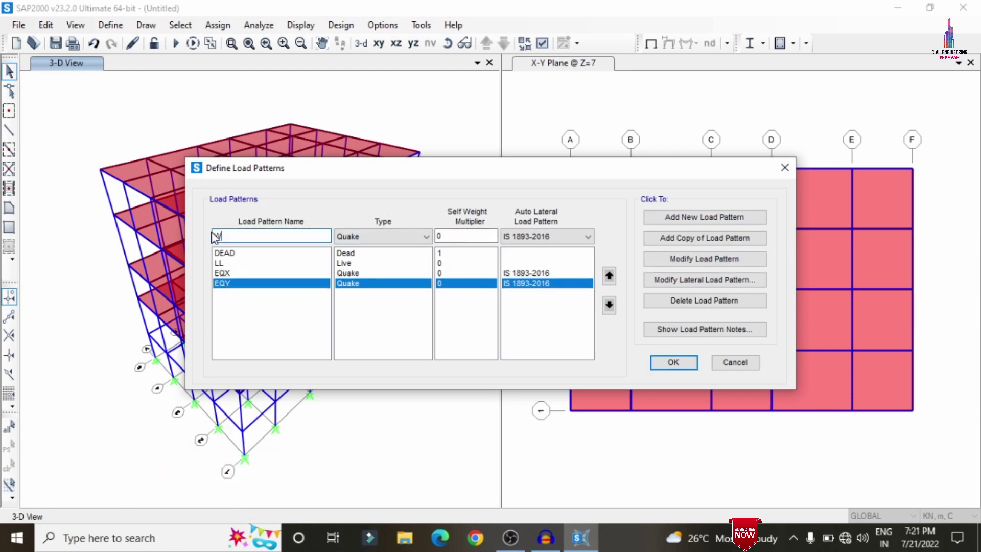
pyautogui.click(352, 237)
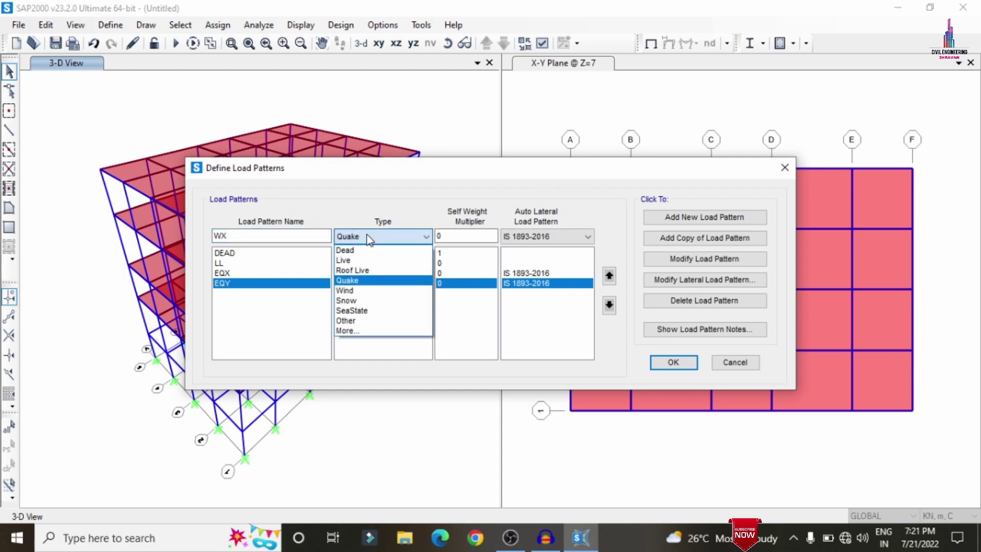
pyautogui.click(358, 290)
pyautogui.click(521, 238)
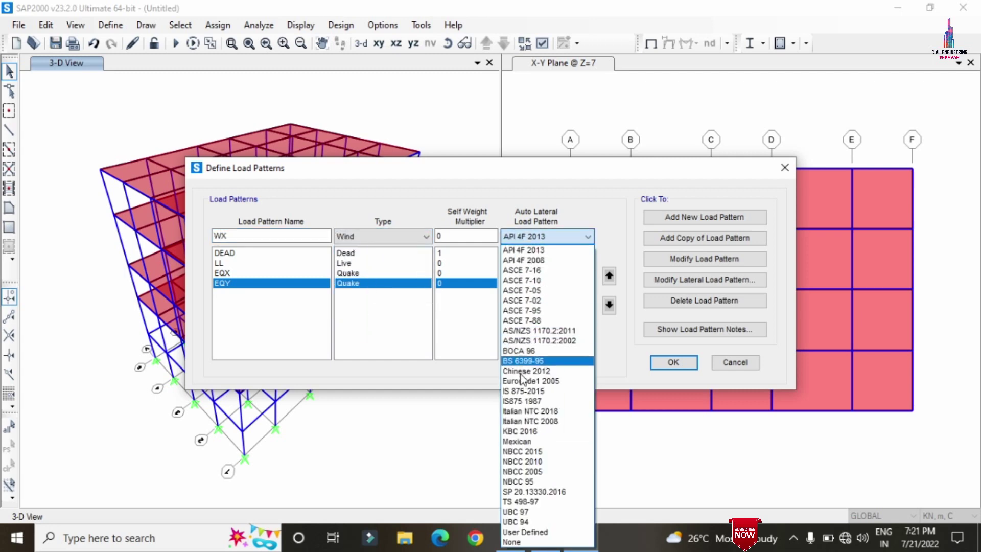
pyautogui.click(572, 391)
pyautogui.click(684, 217)
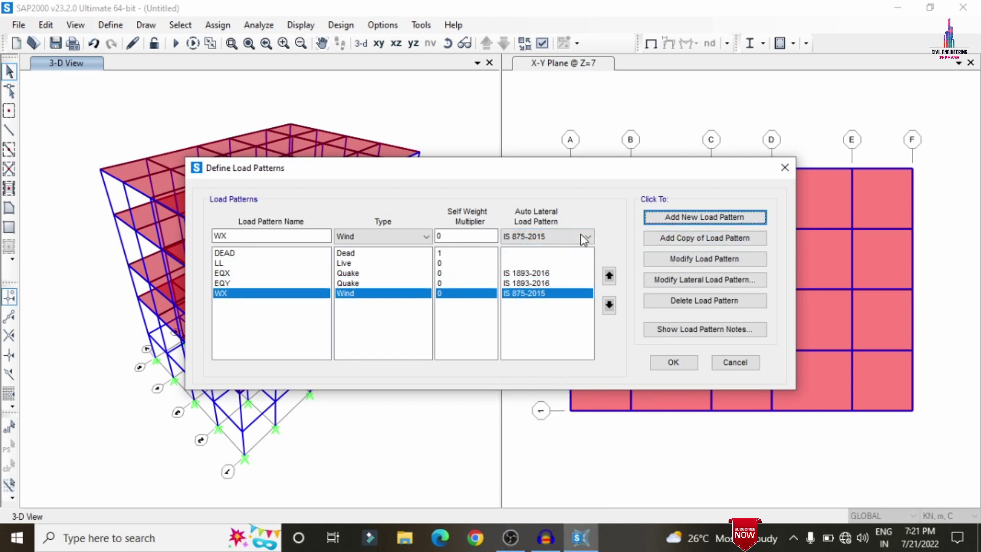
# Step: Add a second Wind load pattern named WY with the IS 875-2015 auto lateral load
pyautogui.click(275, 235)
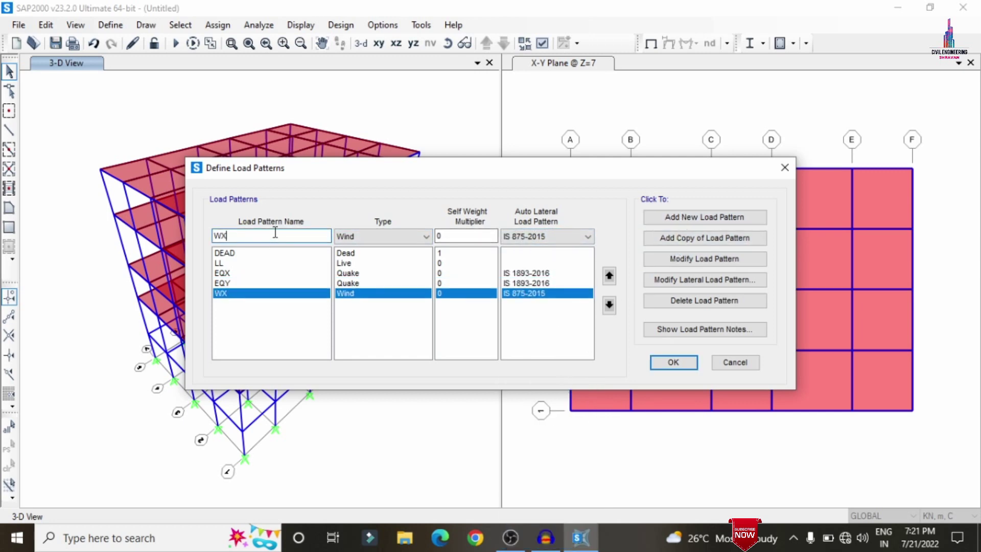
pyautogui.write('Y')
pyautogui.click(680, 217)
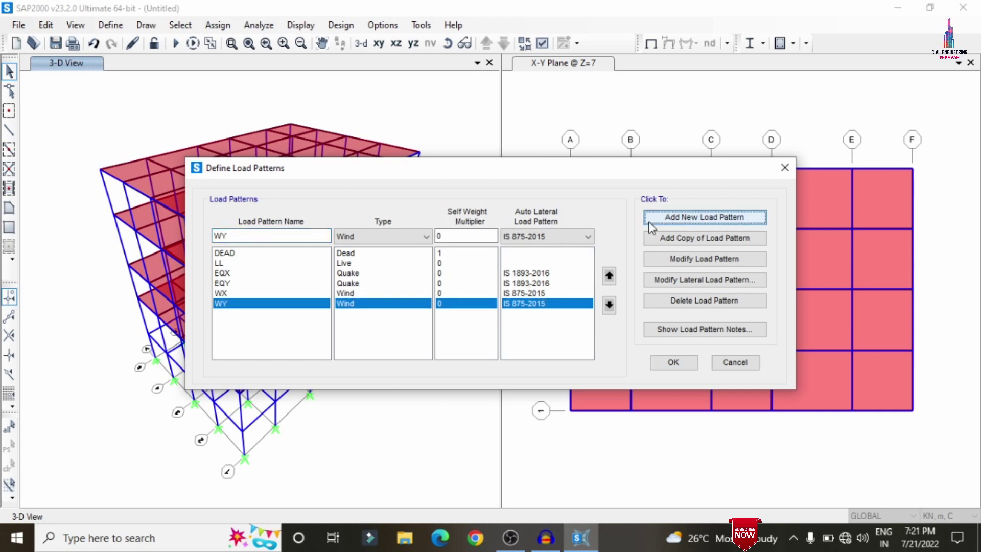
# Step: Check the zone factor and soil type of EQX's seismic load and accept it with Global X direction and zone factor 0.36
pyautogui.click(539, 273)
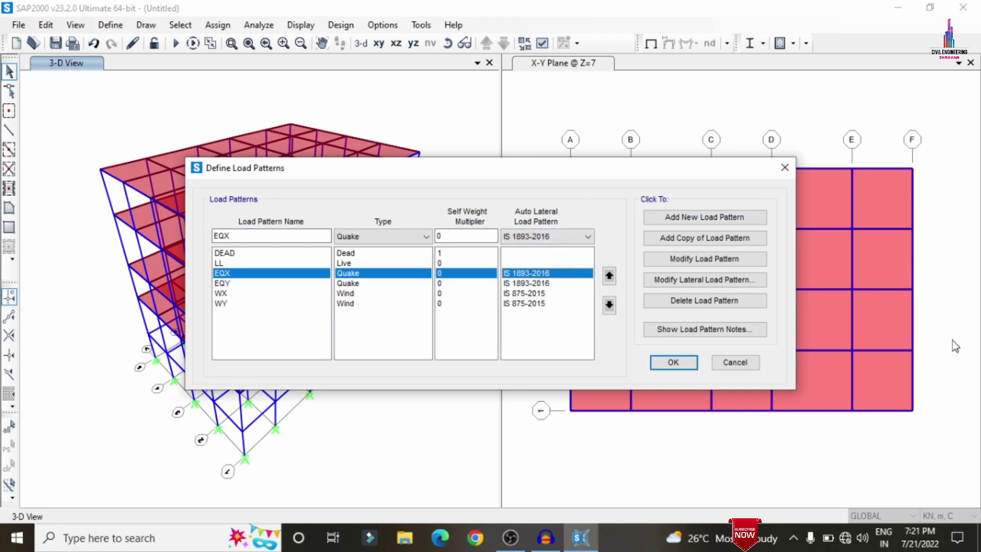
pyautogui.click(715, 282)
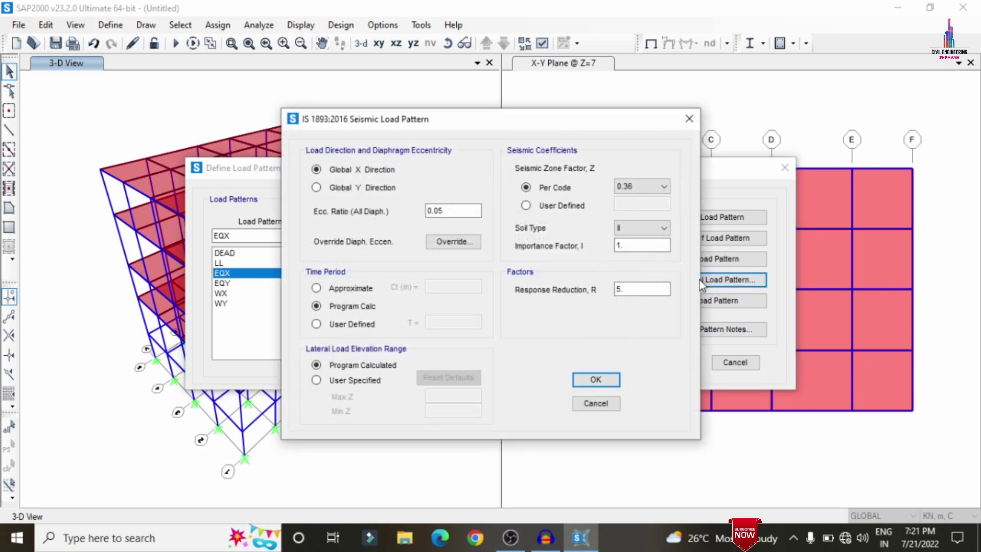
pyautogui.click(656, 187)
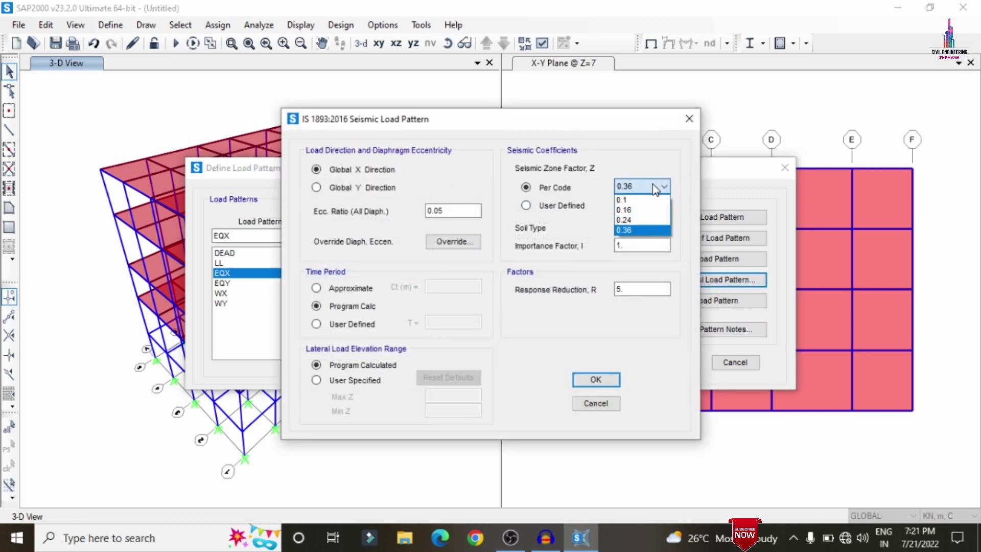
pyautogui.click(654, 185)
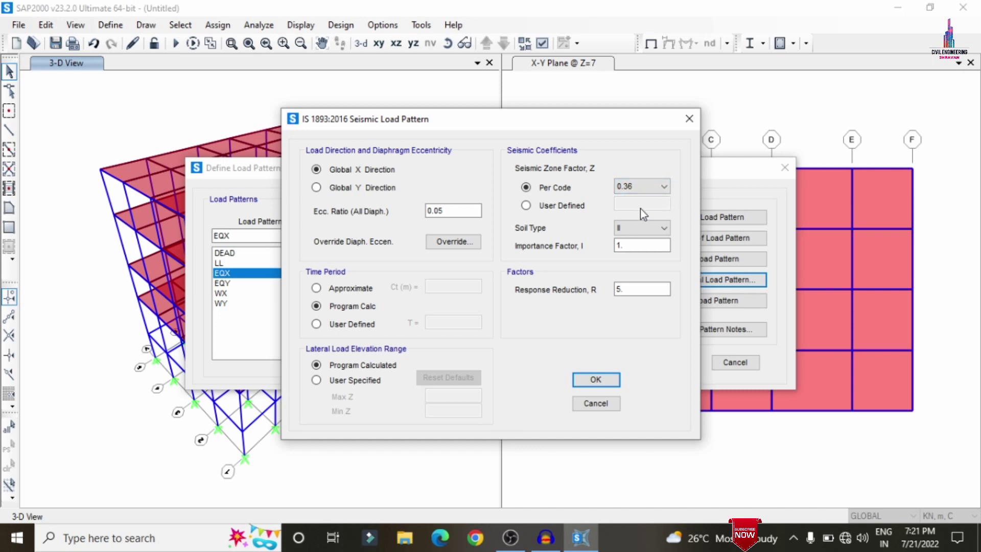
pyautogui.click(621, 227)
pyautogui.click(635, 200)
pyautogui.click(602, 381)
# Step: Set EQY's seismic load to the Global Y direction and accept its IS 1893:2016 parameters
pyautogui.click(243, 284)
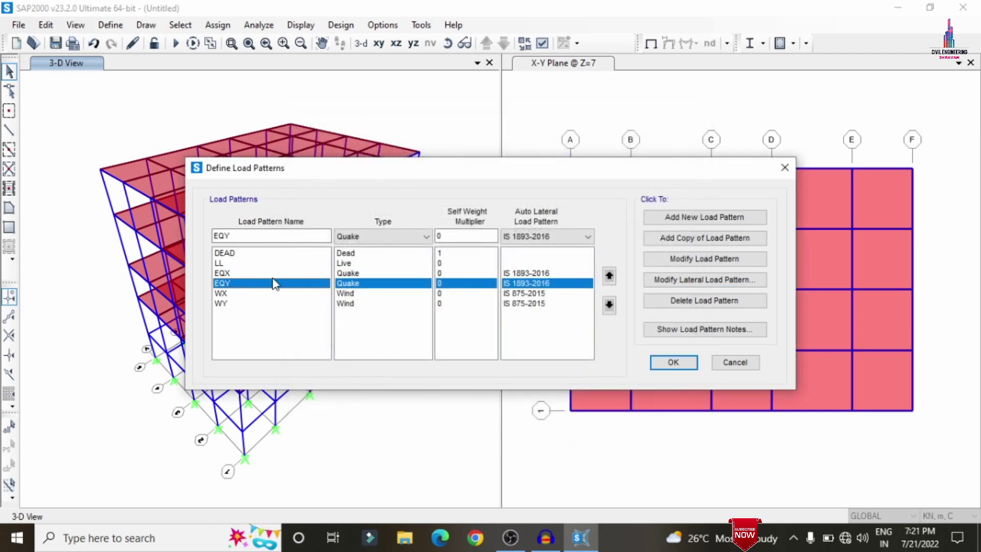
pyautogui.click(685, 280)
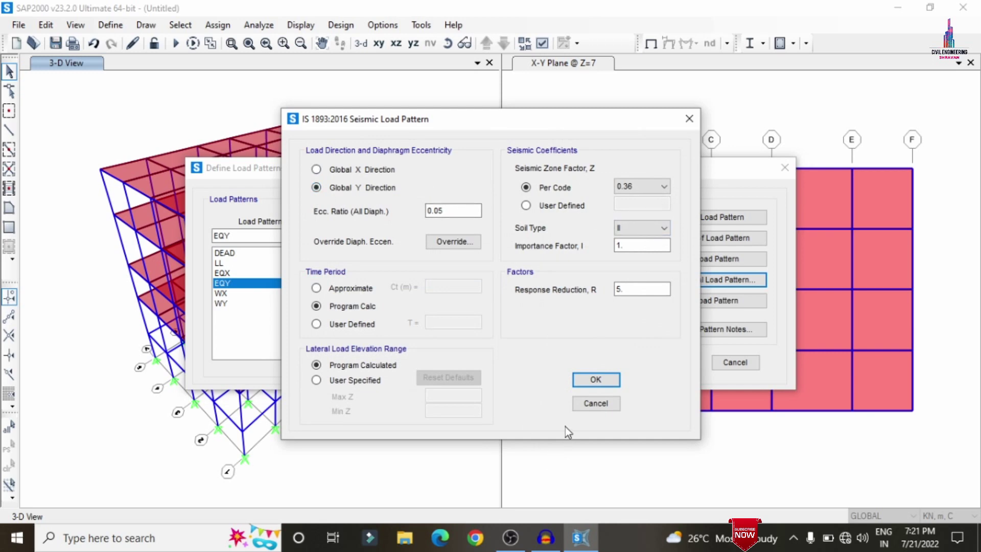
pyautogui.click(587, 382)
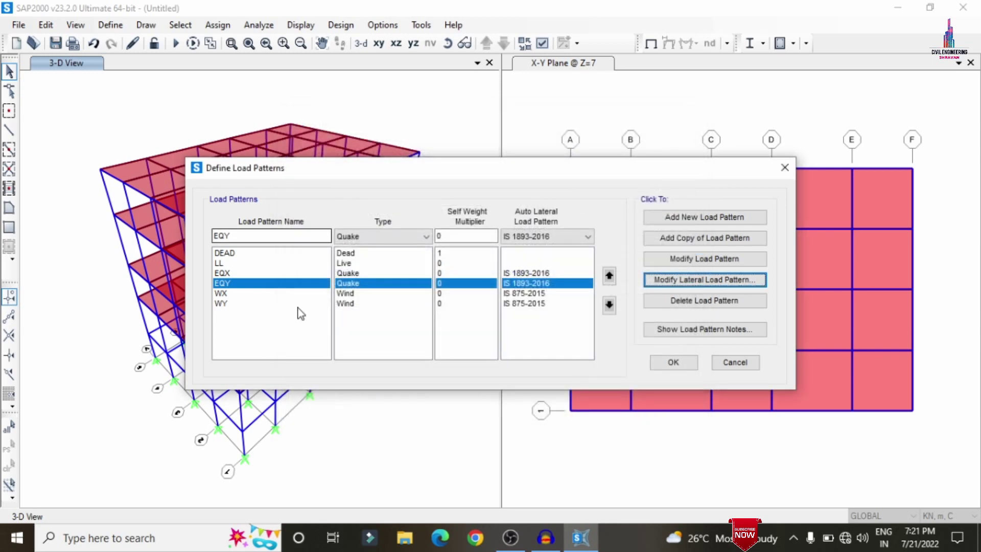
# Step: Set the WX wind load's speed to 44 m/s and terrain category to 3, and accept its parameters
pyautogui.click(369, 294)
pyautogui.click(687, 280)
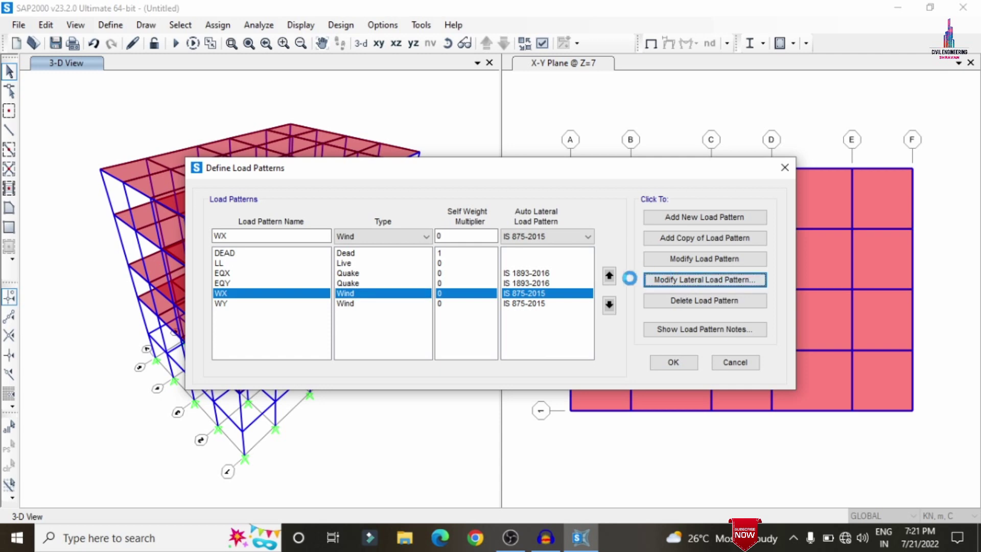
pyautogui.click(633, 131)
pyautogui.doubleClick(634, 131)
pyautogui.write('44')
pyautogui.click(630, 146)
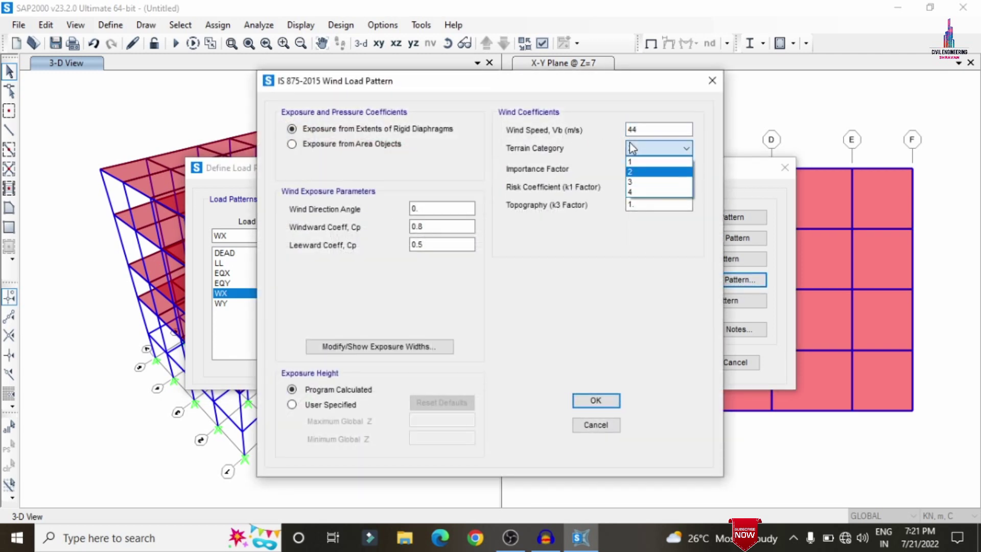
pyautogui.click(648, 182)
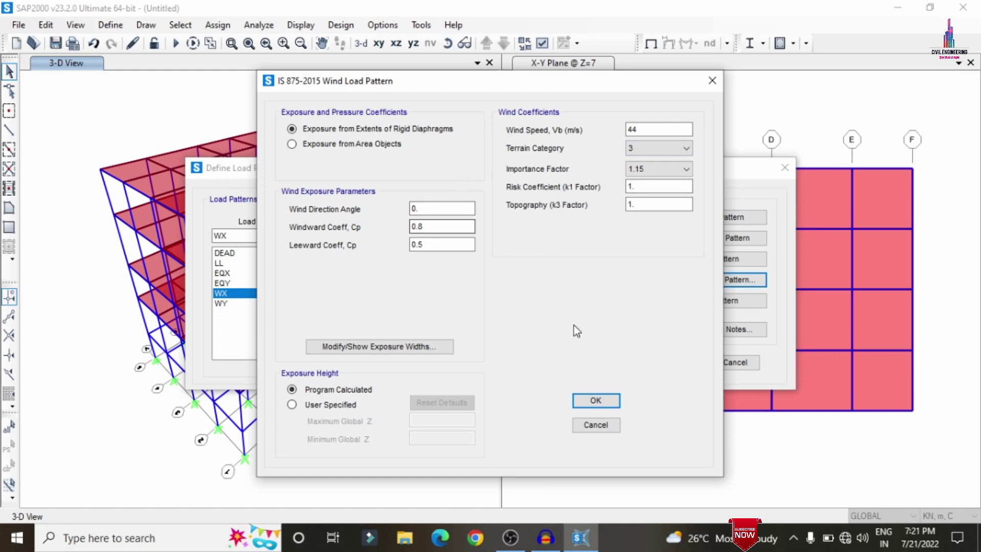
pyautogui.click(596, 401)
# Step: Set the WY wind load to 44 m/s, terrain category 3 and direction angle 90, and accept all load patterns
pyautogui.click(534, 304)
pyautogui.click(656, 280)
pyautogui.doubleClick(664, 129)
pyautogui.write('44')
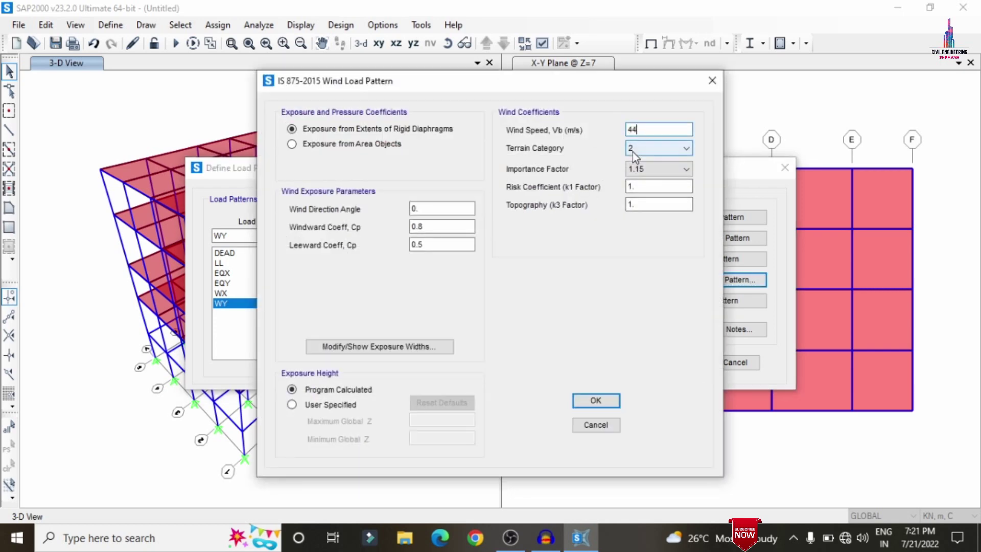
pyautogui.click(633, 149)
pyautogui.click(657, 179)
pyautogui.doubleClick(423, 211)
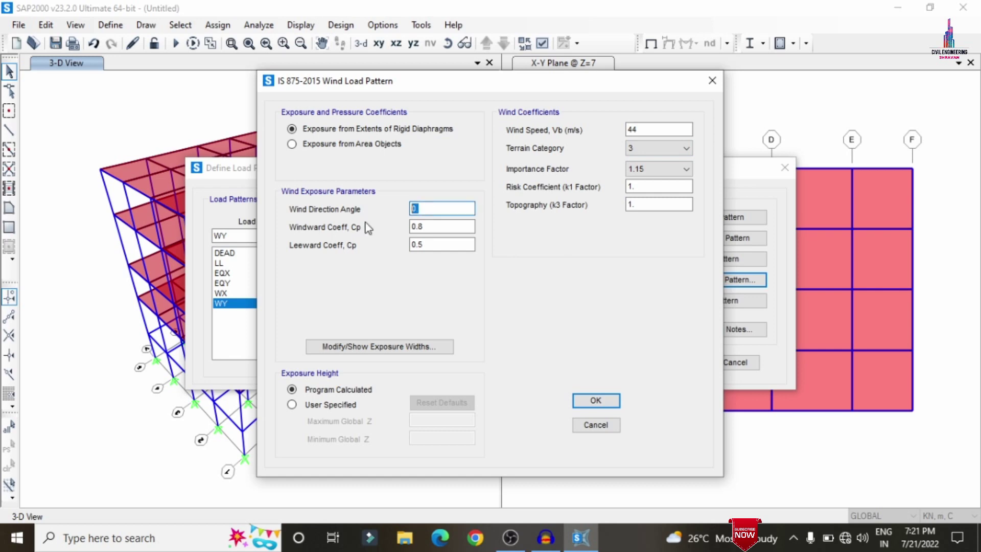
pyautogui.write('90')
pyautogui.click(595, 401)
pyautogui.click(664, 364)
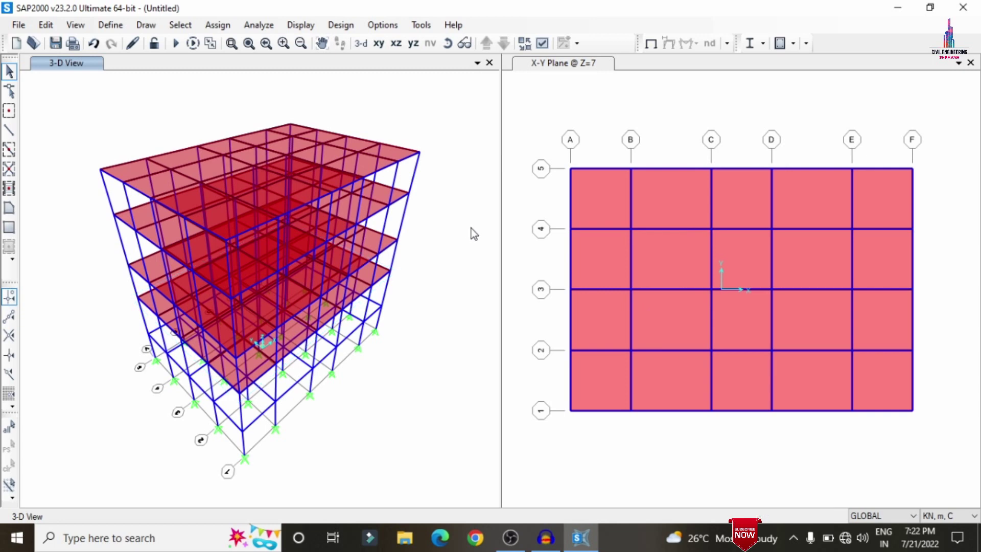
# Step: Assign DEAD joint forces of 1 kN and moments of 1 kN-m in all global directions to the whole model, adding to existing loads
pyautogui.hotkey('ctrl', 'a')
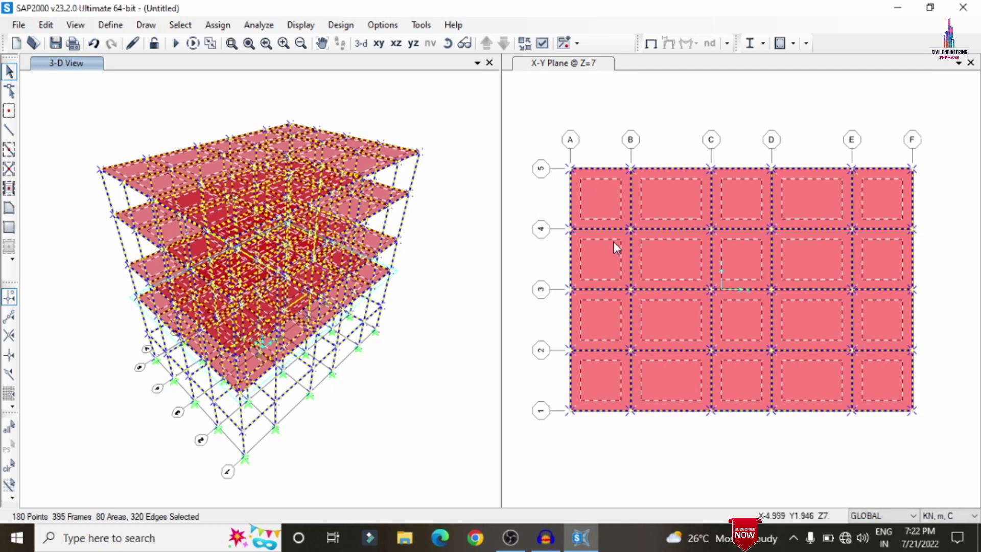
pyautogui.click(218, 25)
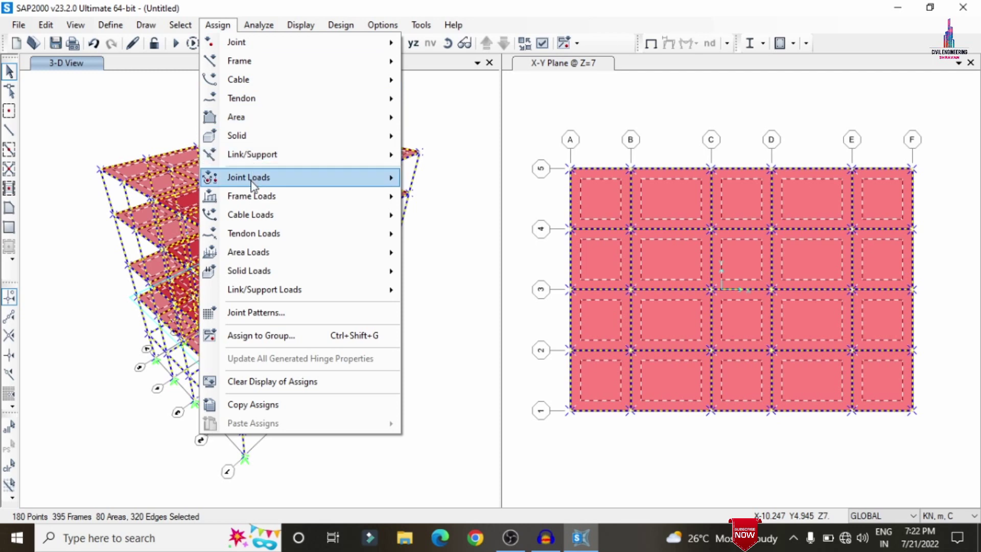
pyautogui.moveTo(378, 182)
pyautogui.click(427, 178)
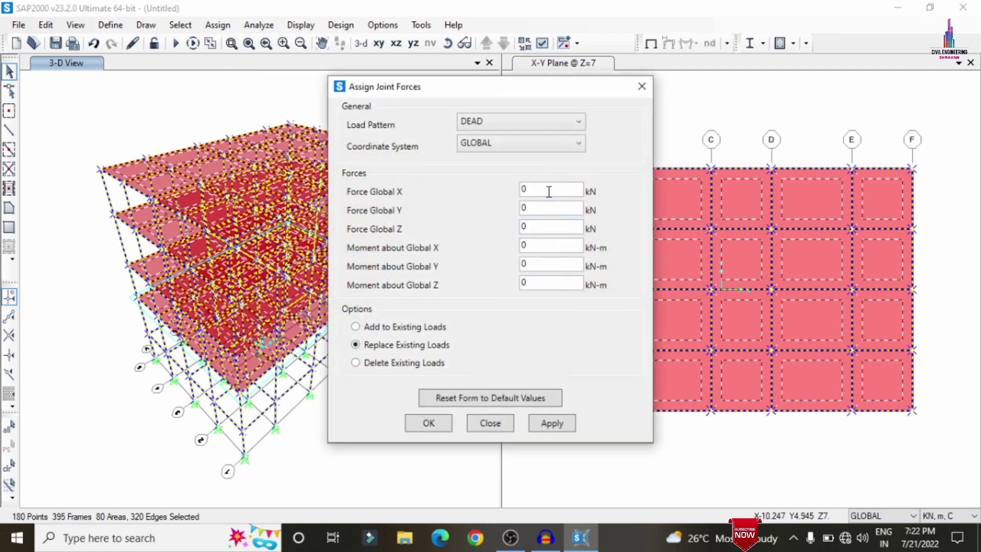
pyautogui.doubleClick(543, 188)
pyautogui.write('1')
pyautogui.press('Tab')
pyautogui.write('1')
pyautogui.press('Tab')
pyautogui.write('1')
pyautogui.press('Tab')
pyautogui.write('1')
pyautogui.press('Tab')
pyautogui.write('1')
pyautogui.press('Tab')
pyautogui.write('1')
pyautogui.click(419, 329)
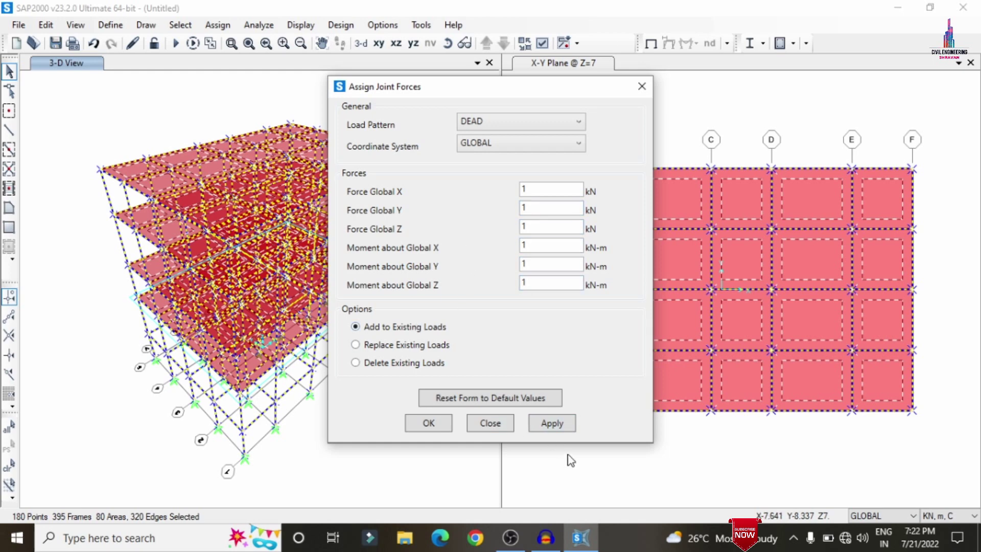
pyautogui.click(556, 429)
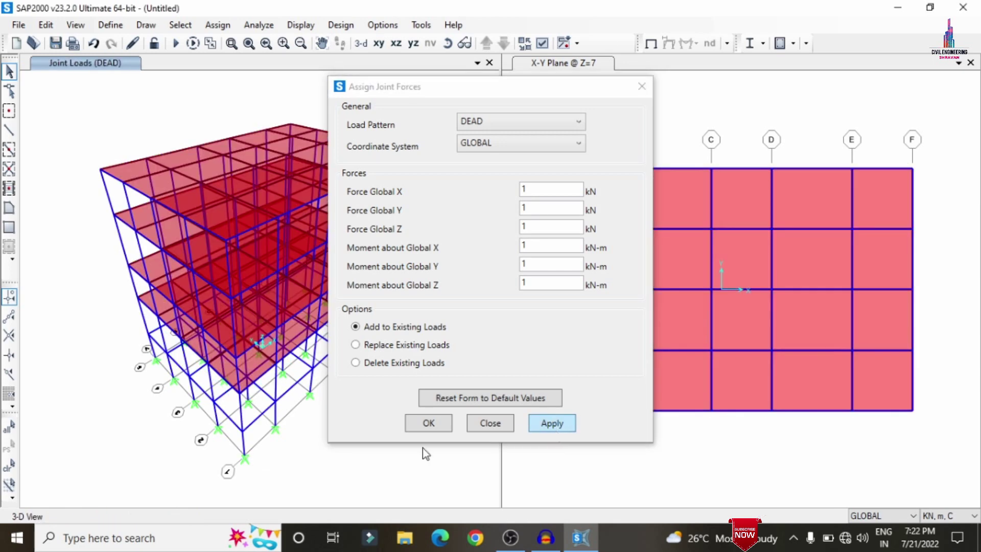
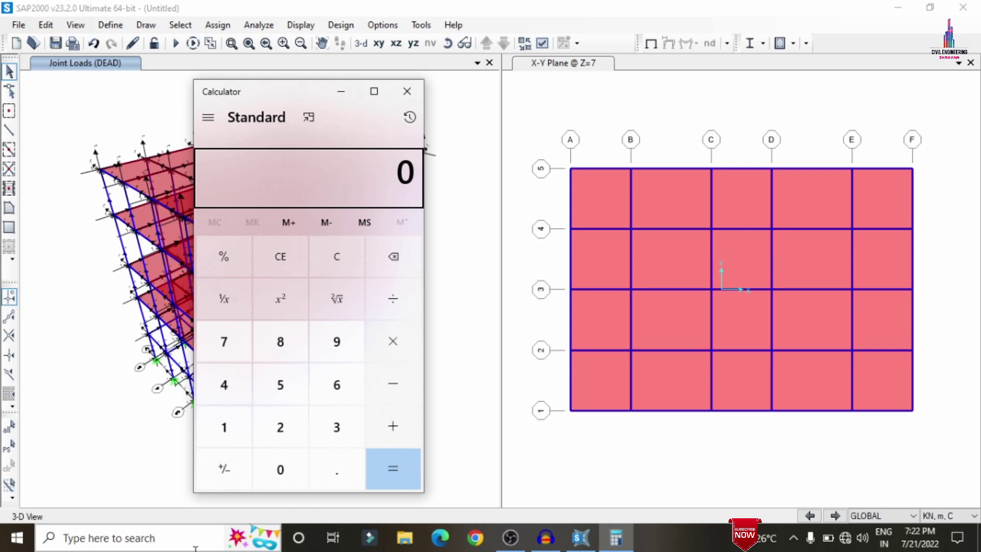
# Step: In Calculator, compute the wall load as 0.23 × 20 × 3
pyautogui.write('.23')
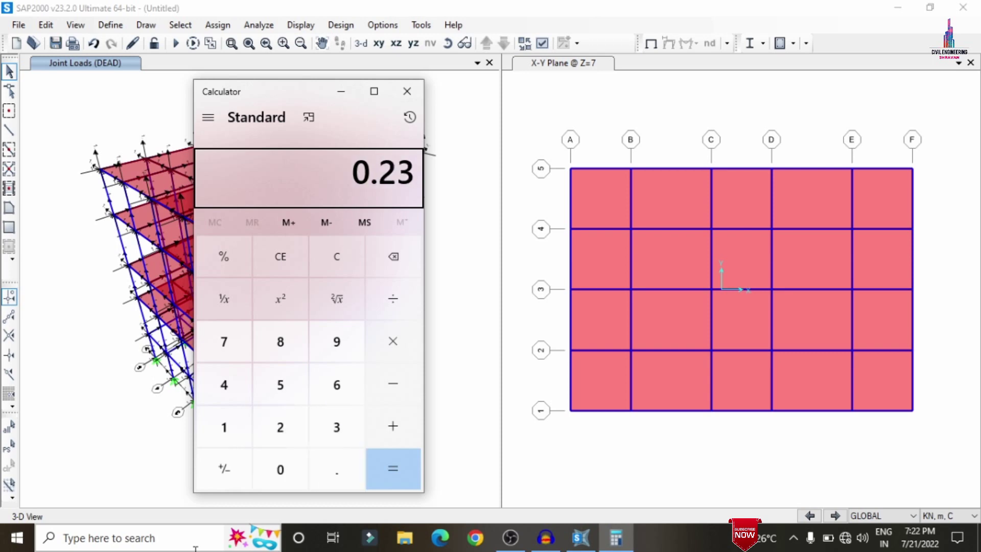
pyautogui.write('*')
pyautogui.write('20')
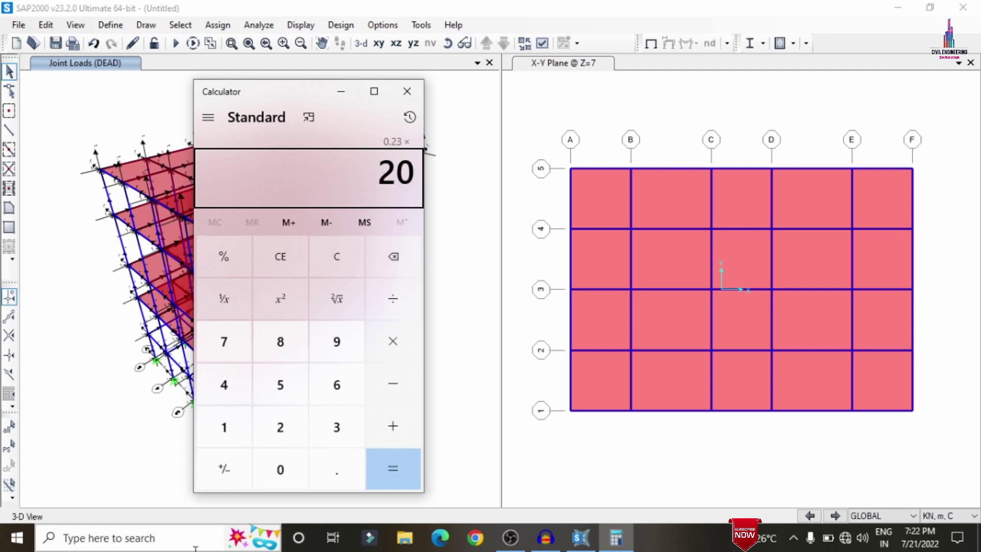
pyautogui.press('Return')
pyautogui.write('*')
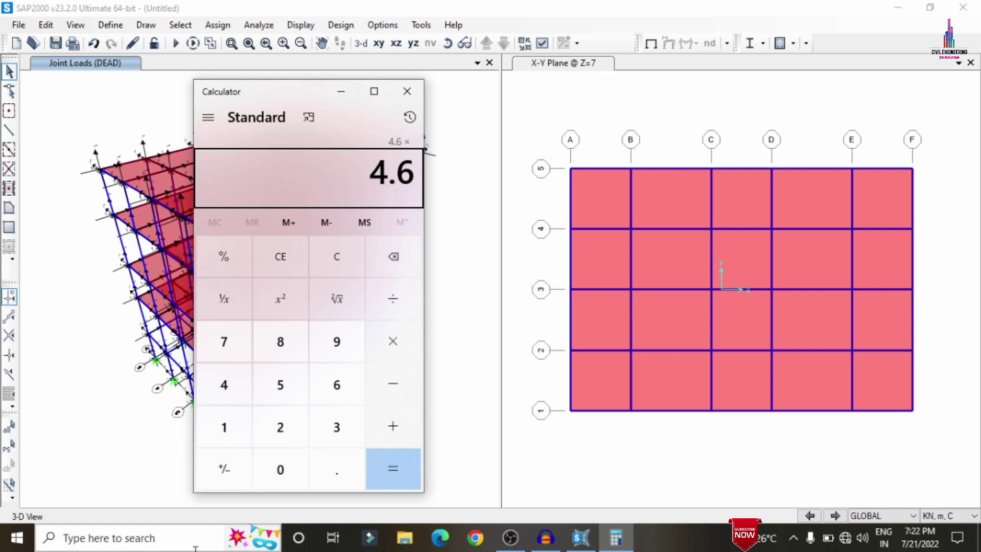
pyautogui.write('3')
pyautogui.press('Return')
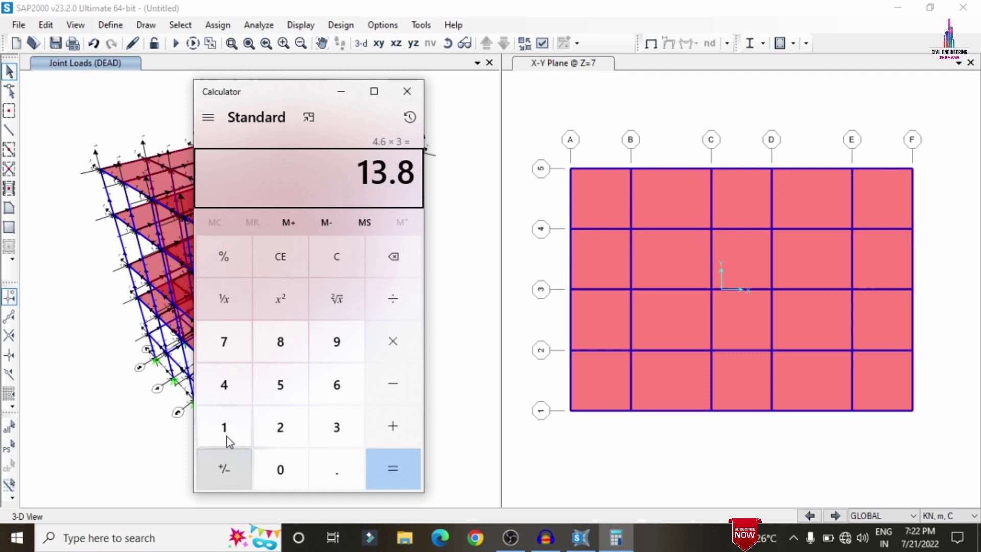
# Step: Clear the previous result and compute the second load as 0.125 × 20 × 3
pyautogui.click(302, 264)
pyautogui.write('0')
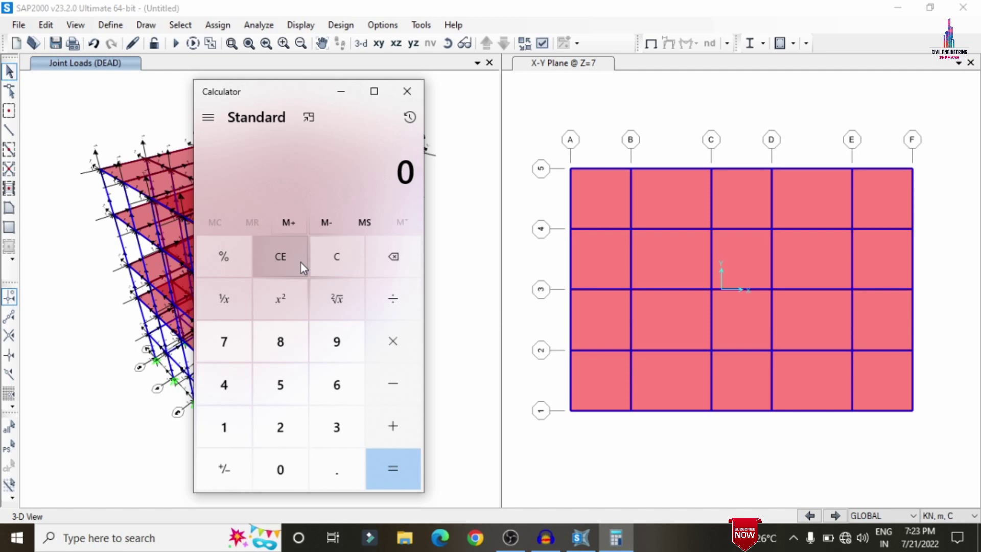
pyautogui.write('.125*20')
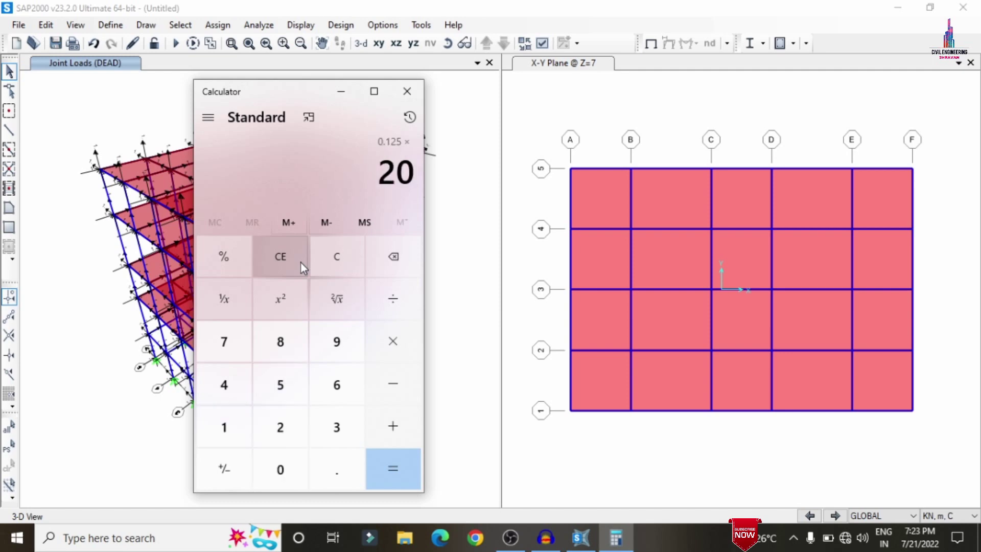
pyautogui.write('*3')
pyautogui.press('Return')
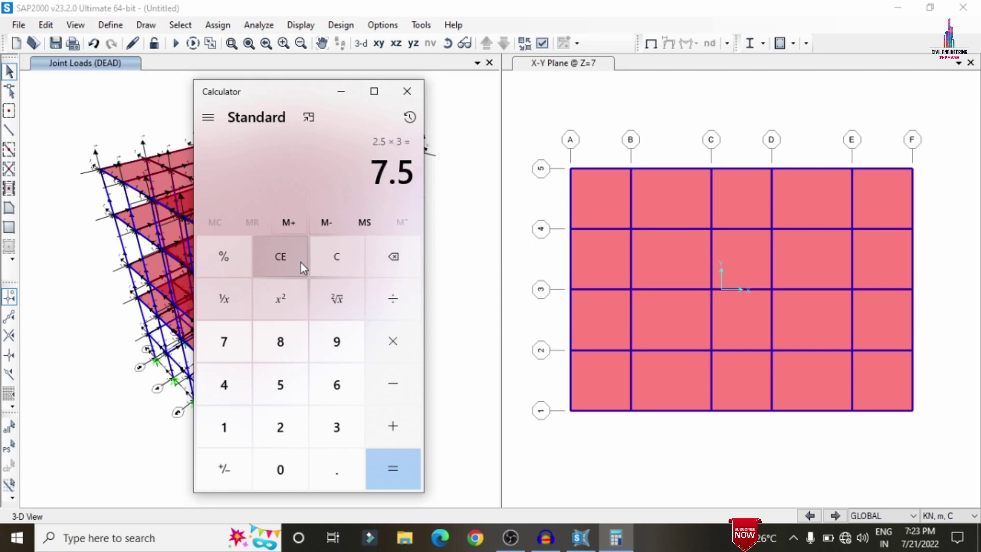
# Step: Clear the previous result and compute the third load as 0.125 × 20 × 1.2
pyautogui.click(302, 263)
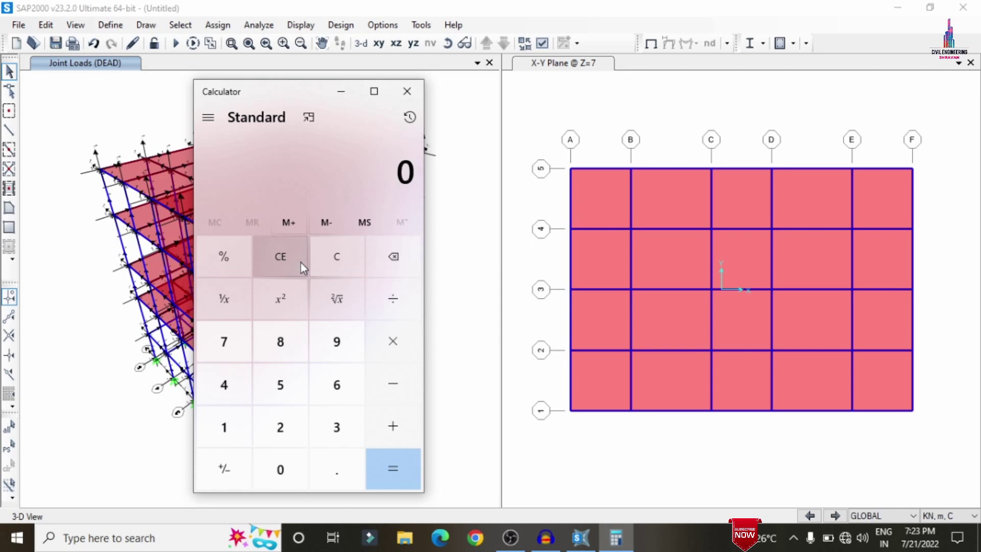
pyautogui.write('.125*20')
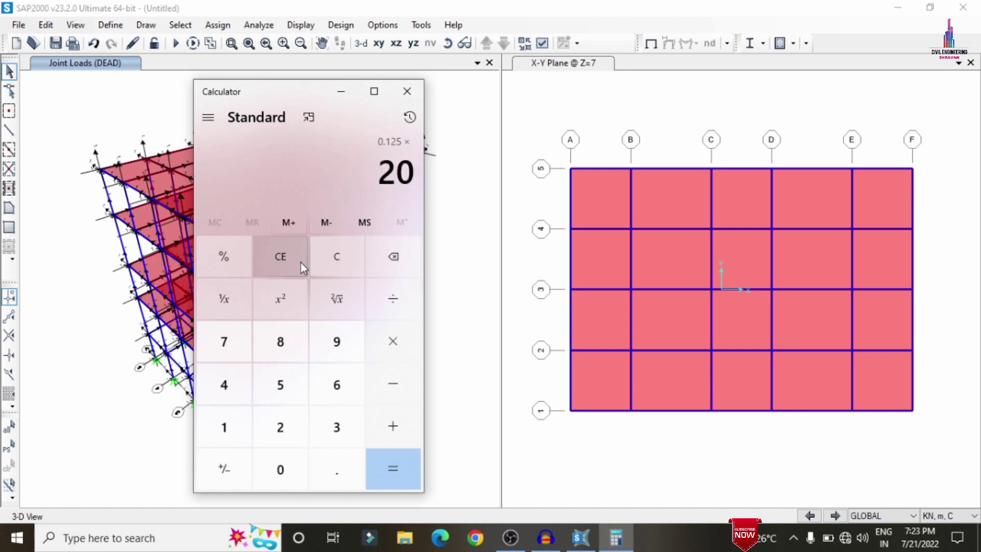
pyautogui.write('*1.2')
pyautogui.press('Return')
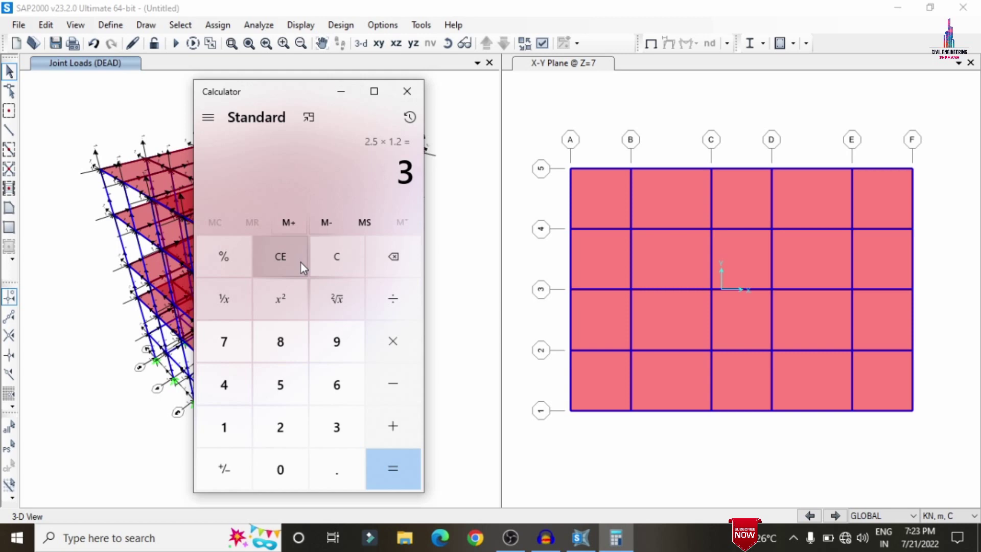
# Step: Add 7.5 and 13.8 to the current result for the total load, and return to the SAP2000 model
pyautogui.write('+7.')
pyautogui.write('5+13')
pyautogui.write('.8')
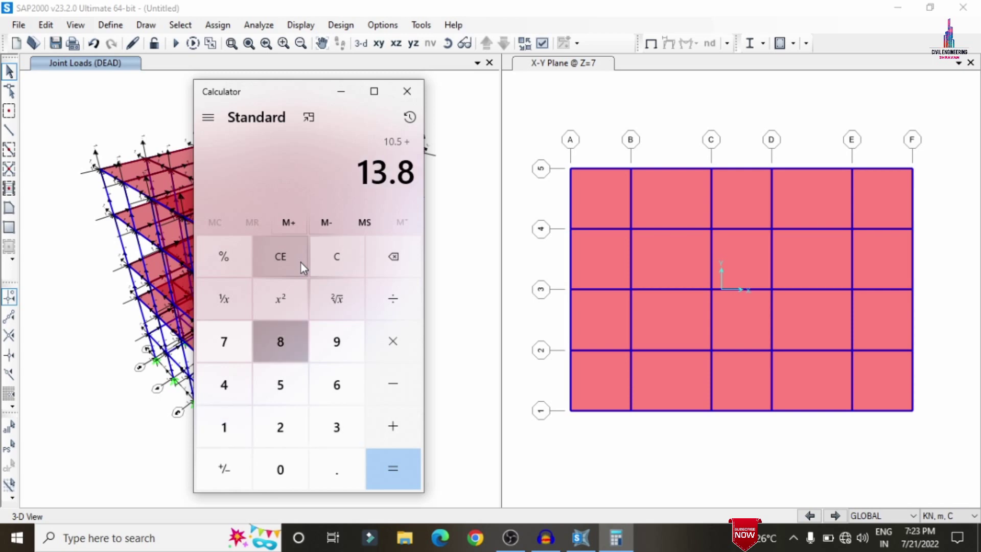
pyautogui.press('Return')
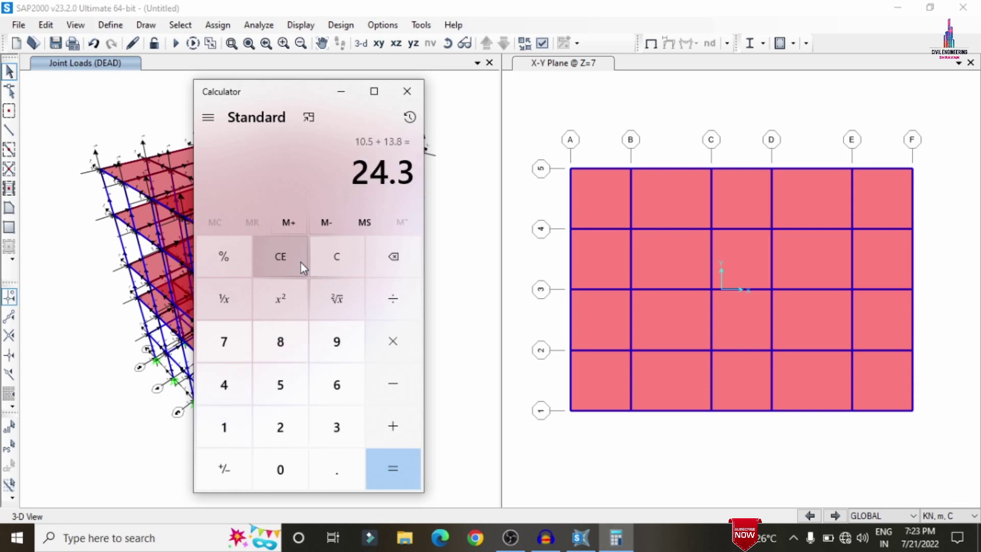
pyautogui.click(340, 92)
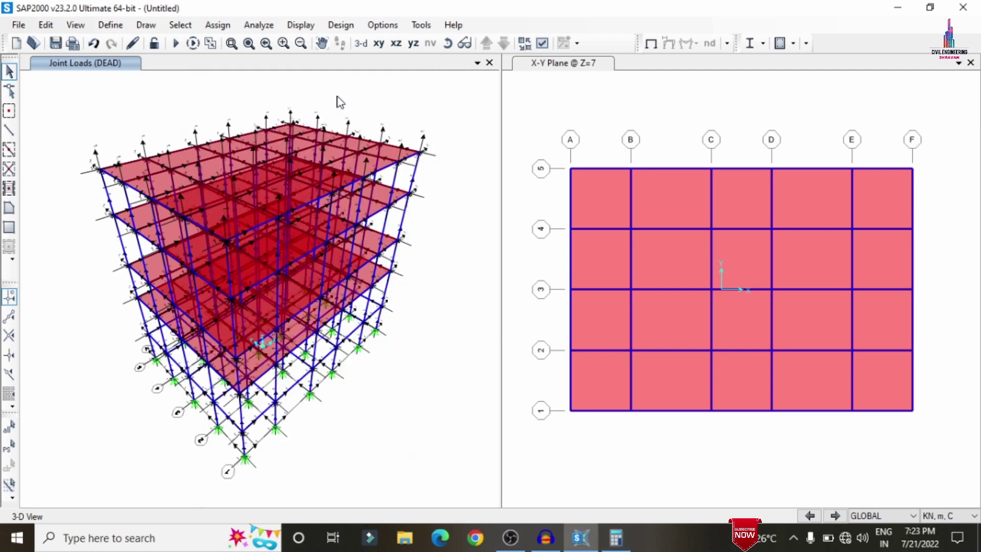
# Step: Select all frames that use the B0.35x0.23 section property
pyautogui.click(181, 26)
pyautogui.moveTo(217, 46)
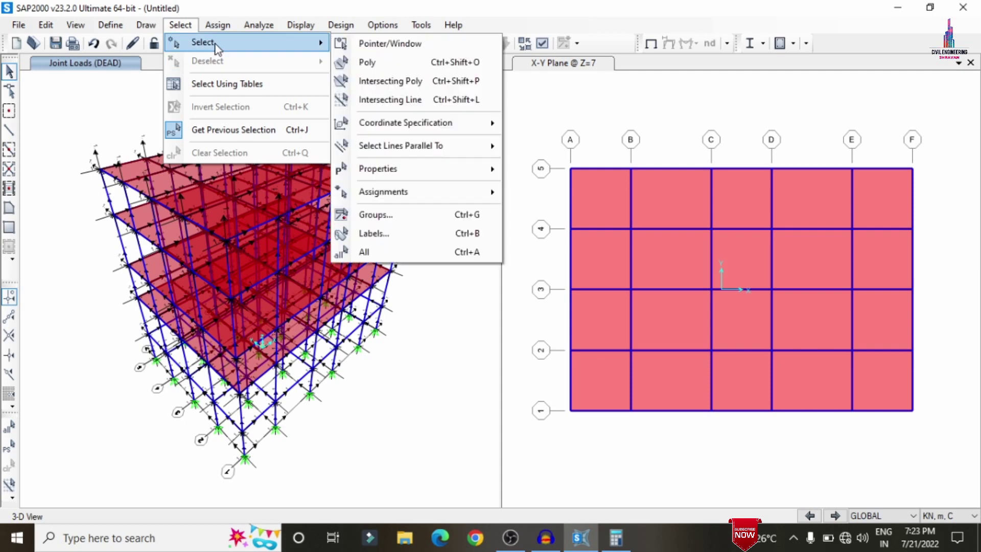
pyautogui.moveTo(394, 168)
pyautogui.click(542, 182)
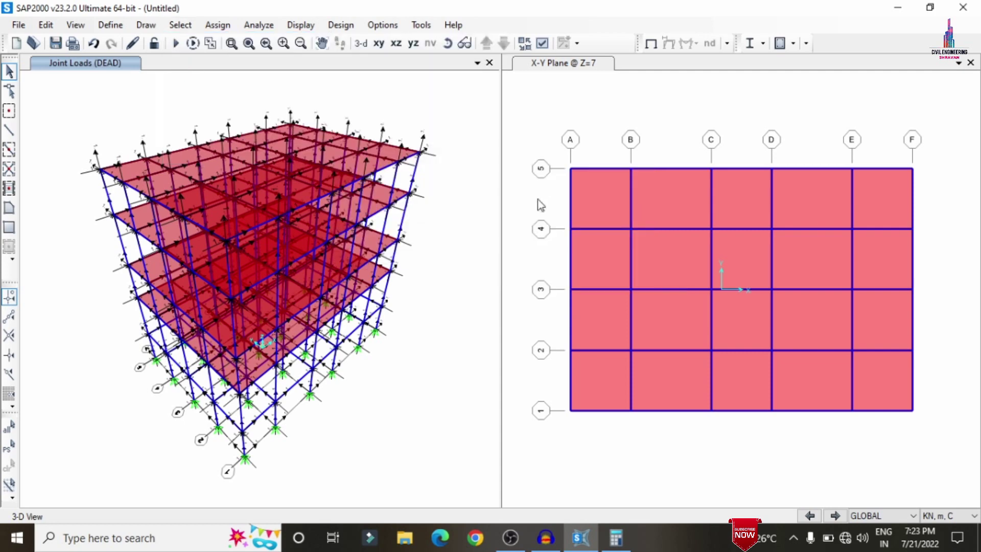
pyautogui.click(422, 179)
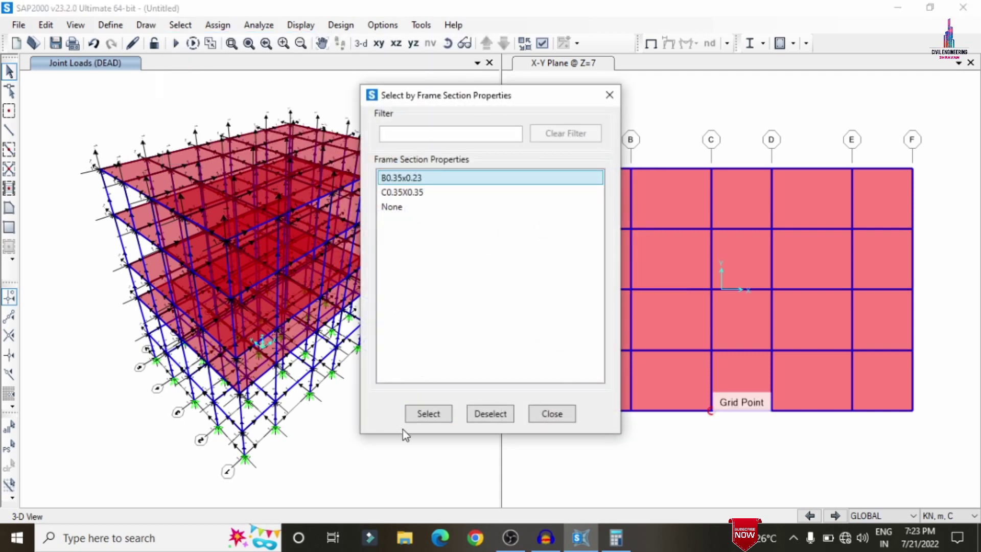
pyautogui.click(428, 413)
pyautogui.click(553, 413)
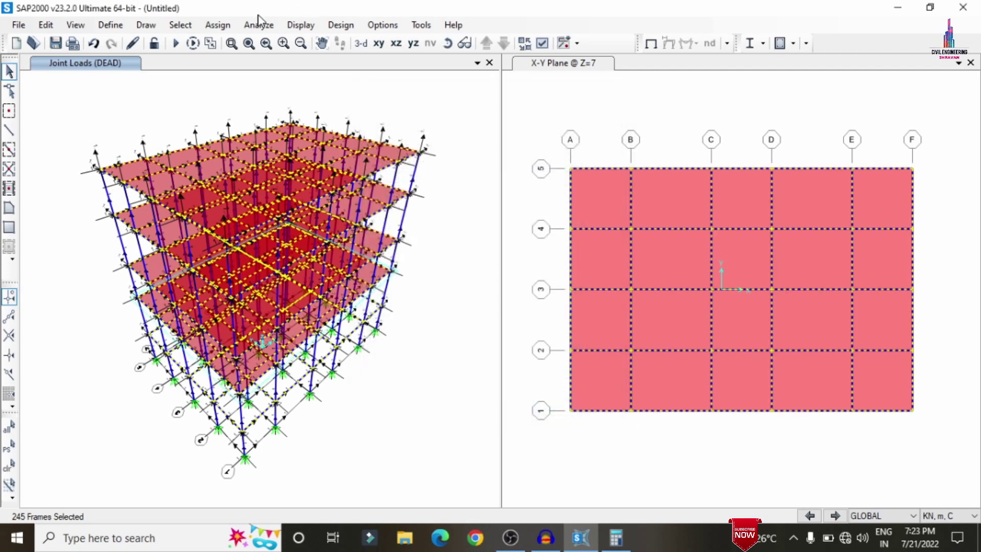
# Step: Assign a uniform 24.3 kN/m gravity load in the DEAD pattern to the selected beams, adding to existing loads
pyautogui.click(212, 25)
pyautogui.moveTo(261, 204)
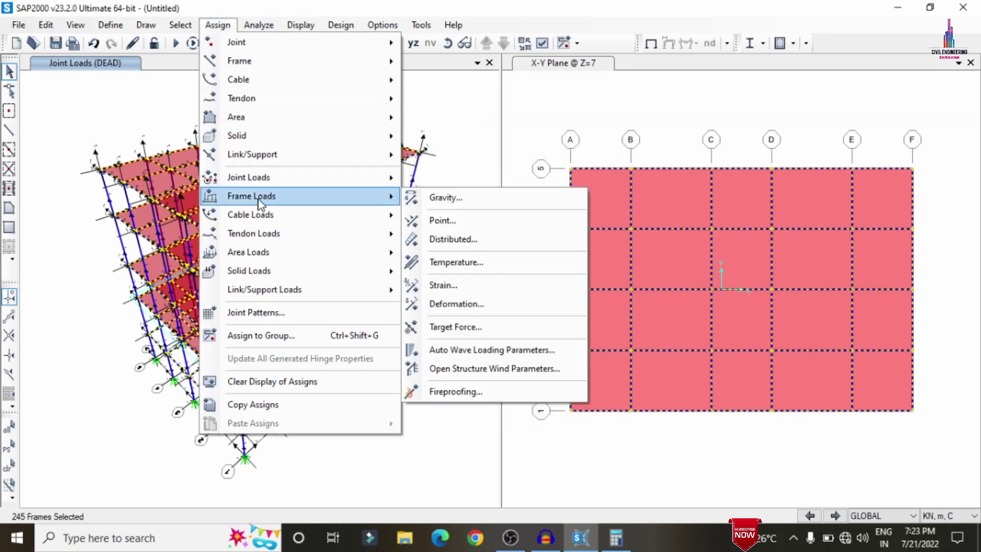
pyautogui.click(483, 238)
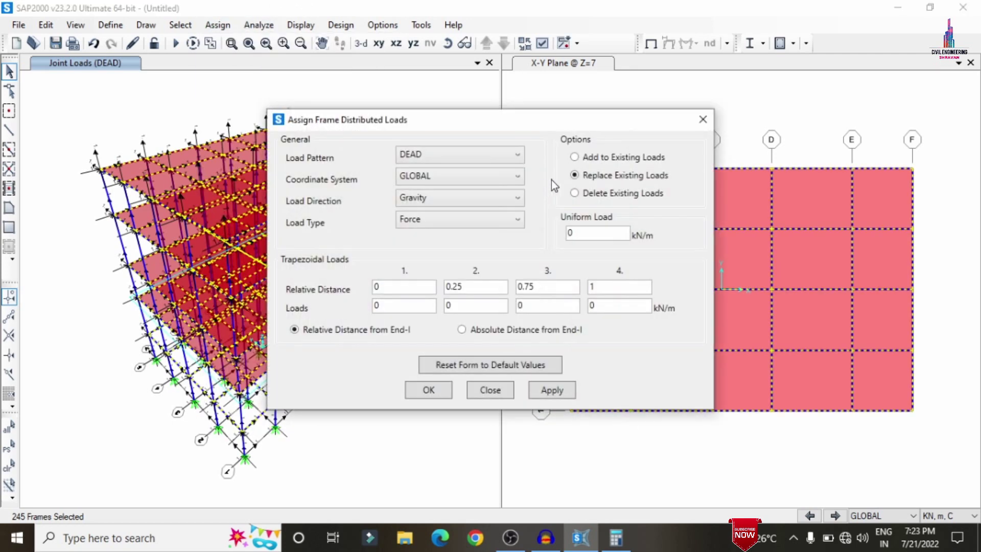
pyautogui.doubleClick(588, 233)
pyautogui.write('24.3')
pyautogui.click(544, 394)
pyautogui.click(427, 393)
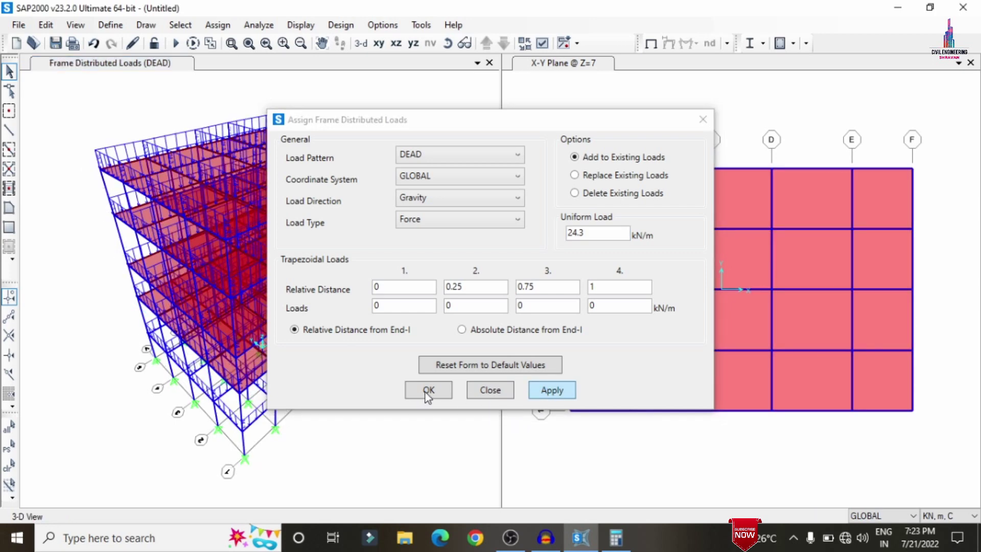
pyautogui.click(429, 392)
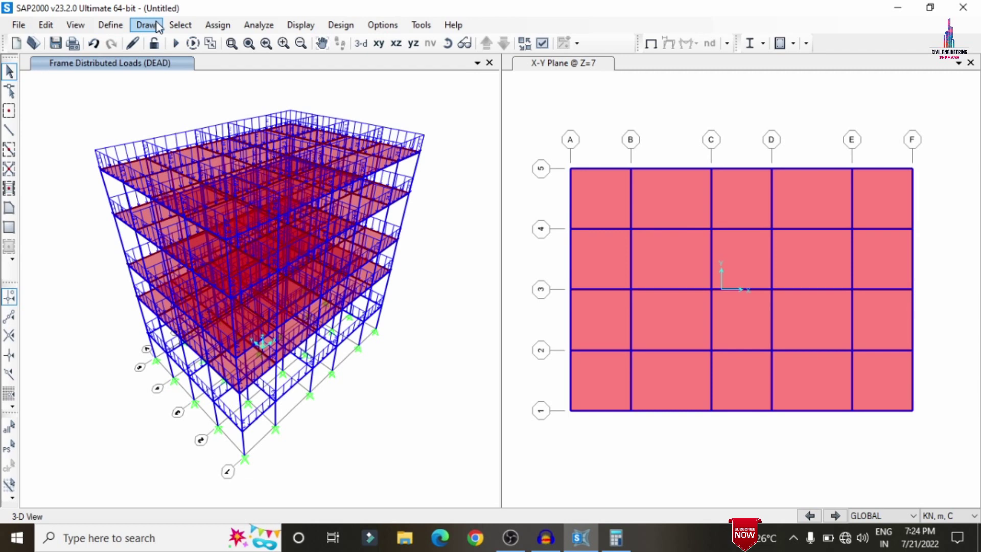
# Step: Select all areas that use the Slab area section
pyautogui.click(173, 26)
pyautogui.moveTo(286, 43)
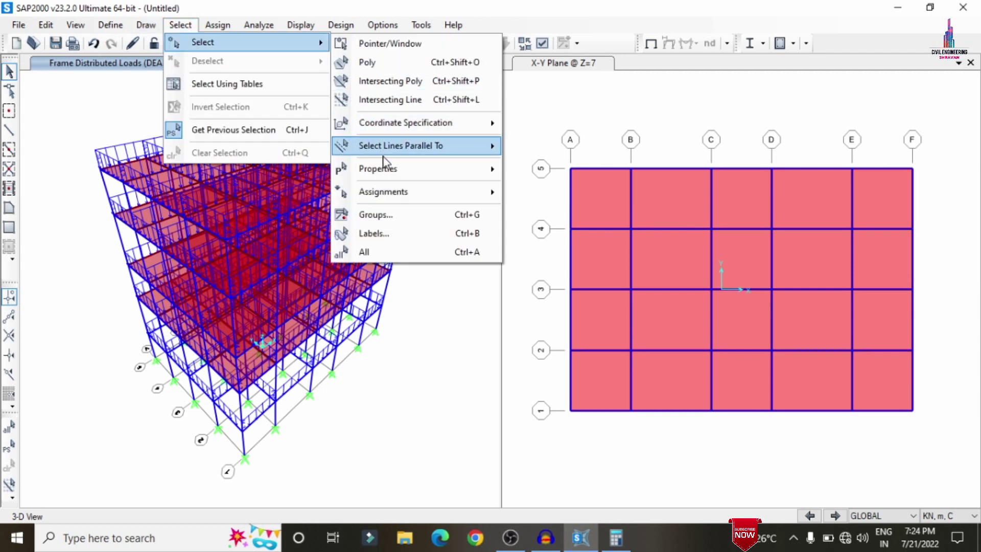
pyautogui.moveTo(391, 169)
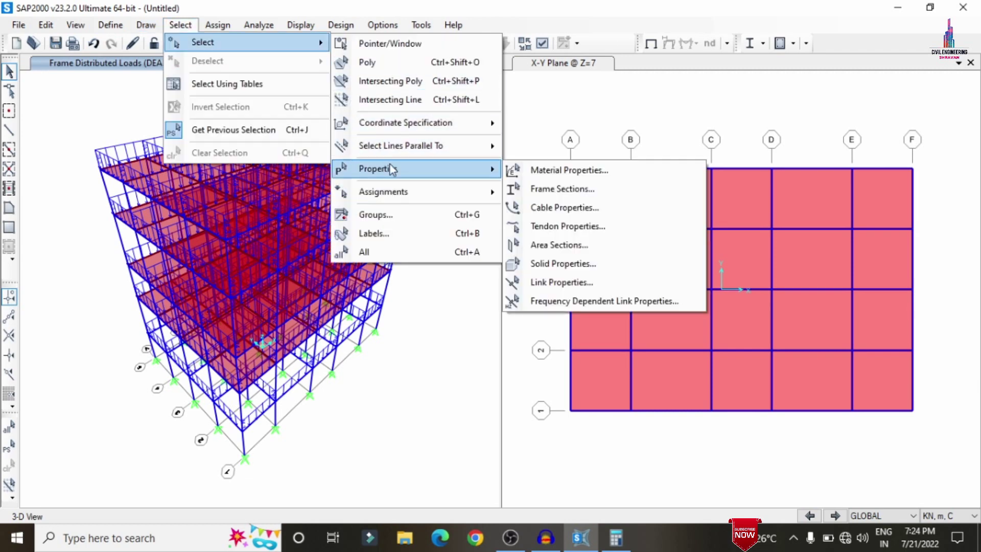
pyautogui.click(562, 246)
pyautogui.click(394, 193)
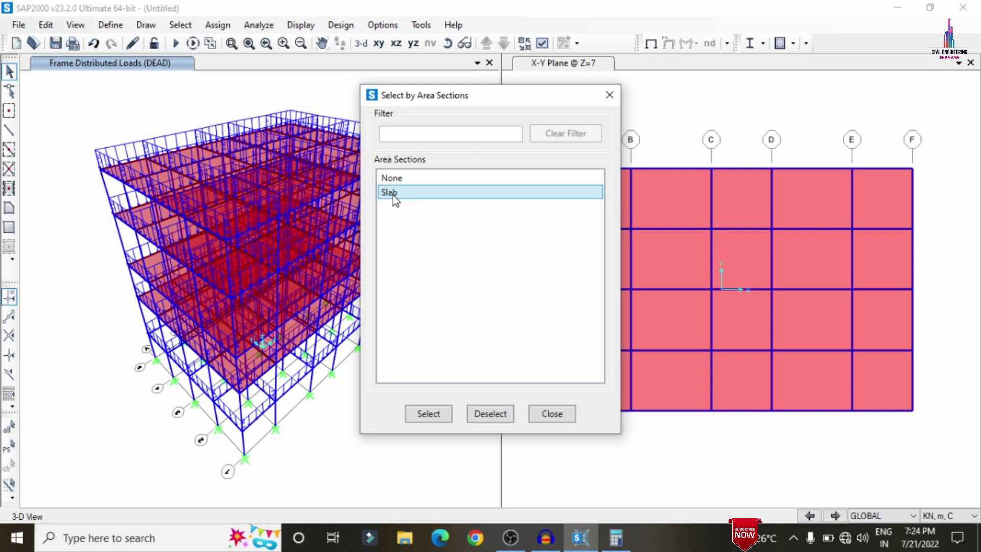
pyautogui.click(427, 414)
pyautogui.click(551, 415)
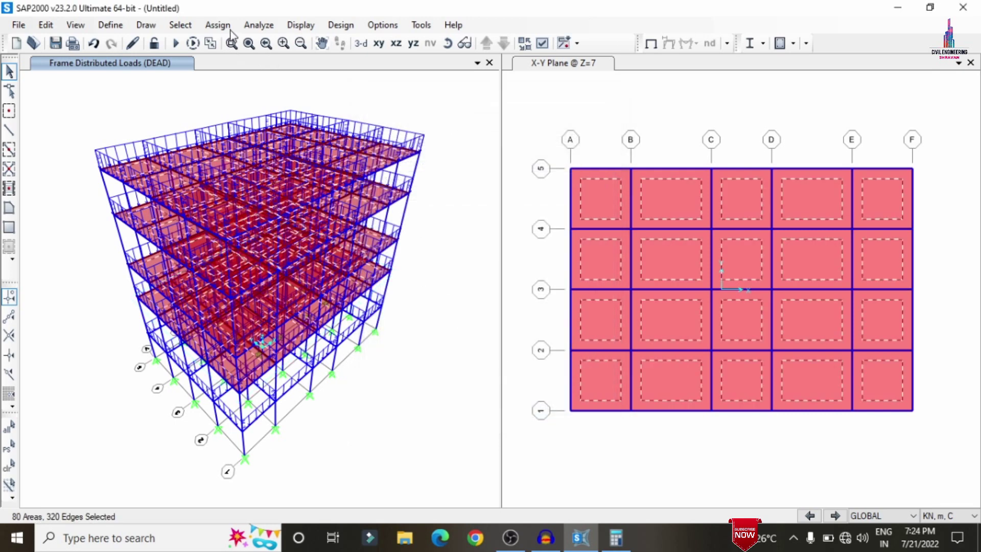
# Step: Assign a uniform 1.5 kN/m² gravity load in the DEAD pattern to the selected slabs, adding to existing loads
pyautogui.click(225, 26)
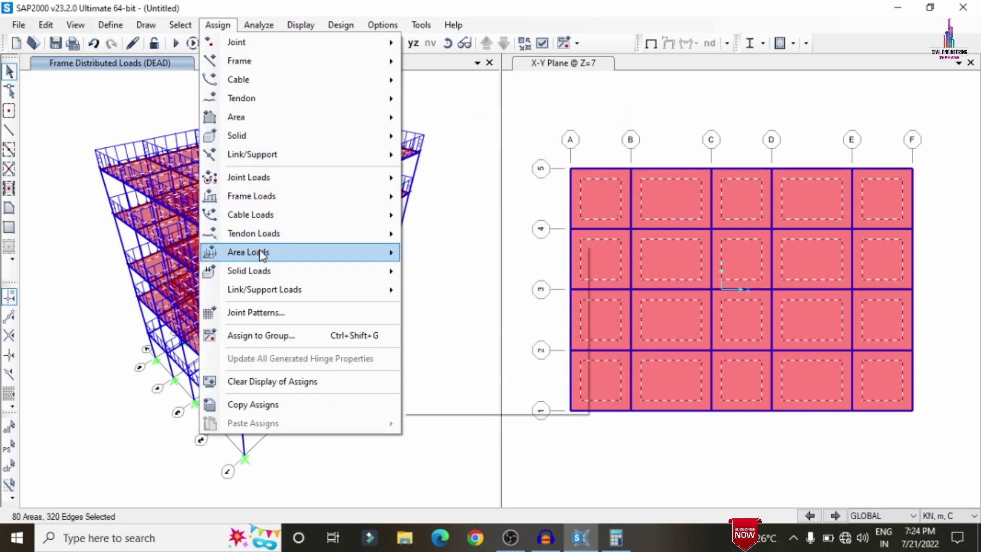
pyautogui.moveTo(256, 252)
pyautogui.click(439, 273)
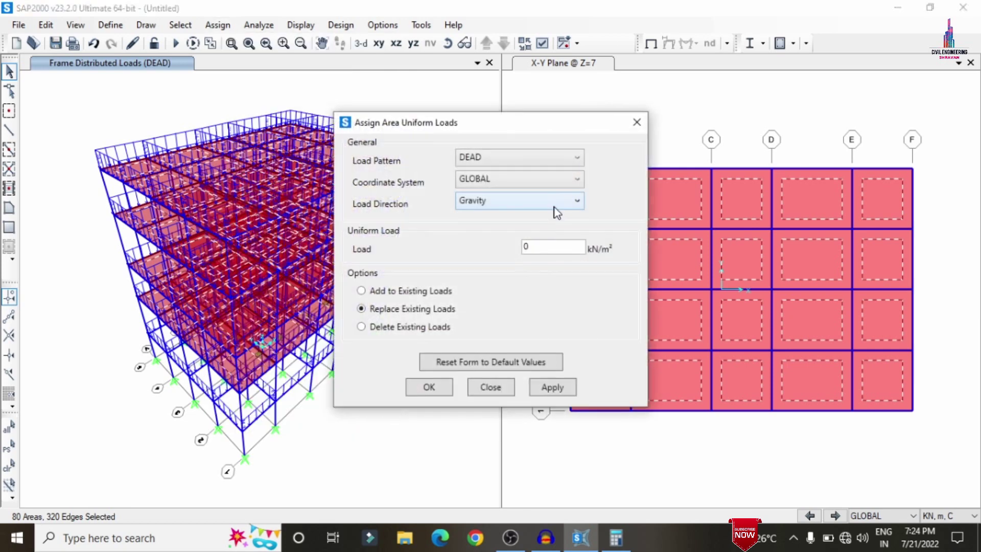
pyautogui.doubleClick(540, 250)
pyautogui.write('1.5')
pyautogui.click(399, 291)
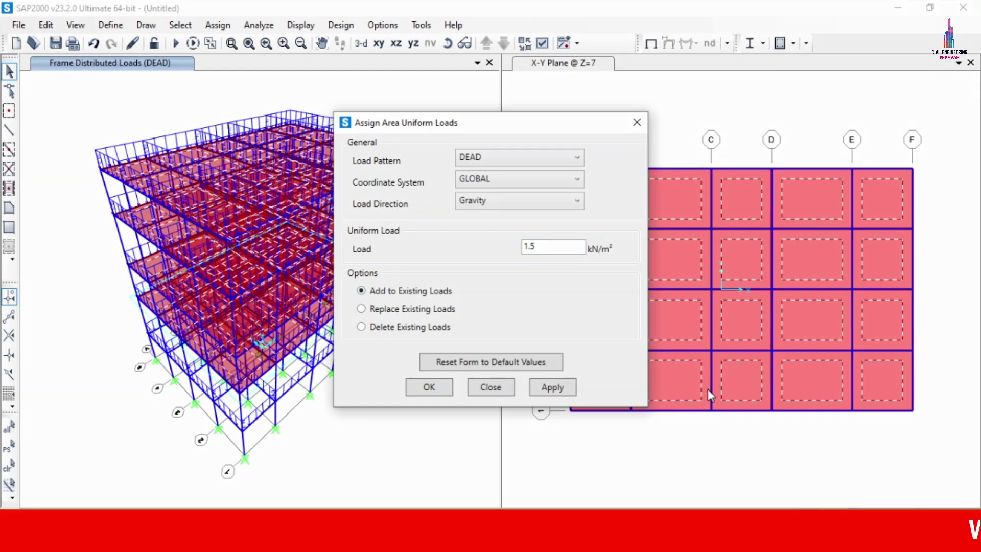
pyautogui.click(562, 392)
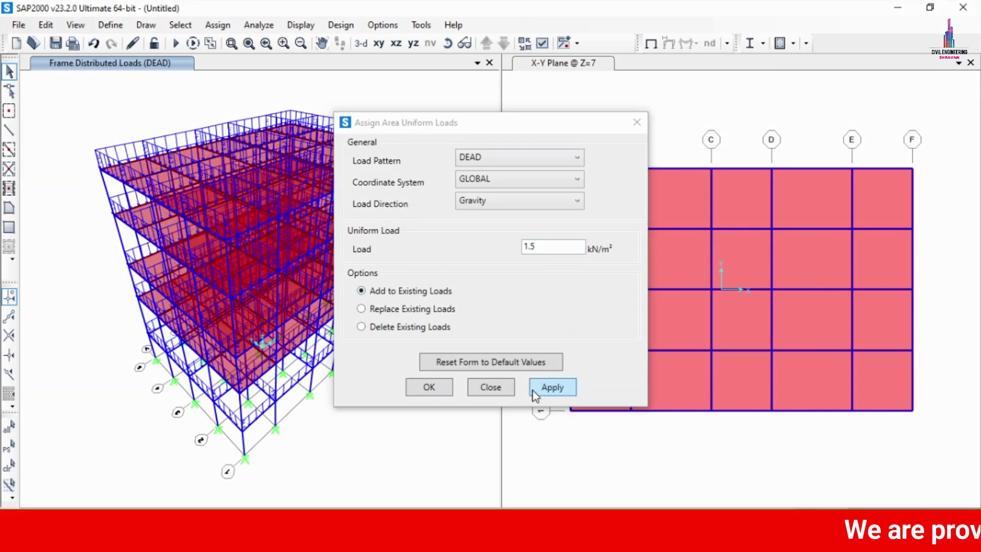
pyautogui.click(423, 392)
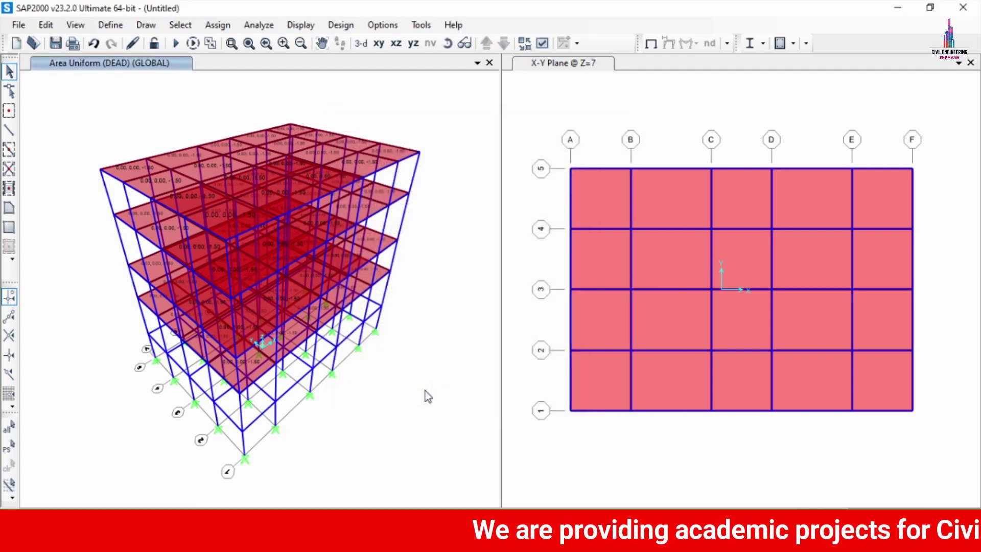
# Step: Restore the previous slab selection and assign a uniform 3 kN/m² gravity load in the LL pattern, adding to existing loads
pyautogui.click(10, 449)
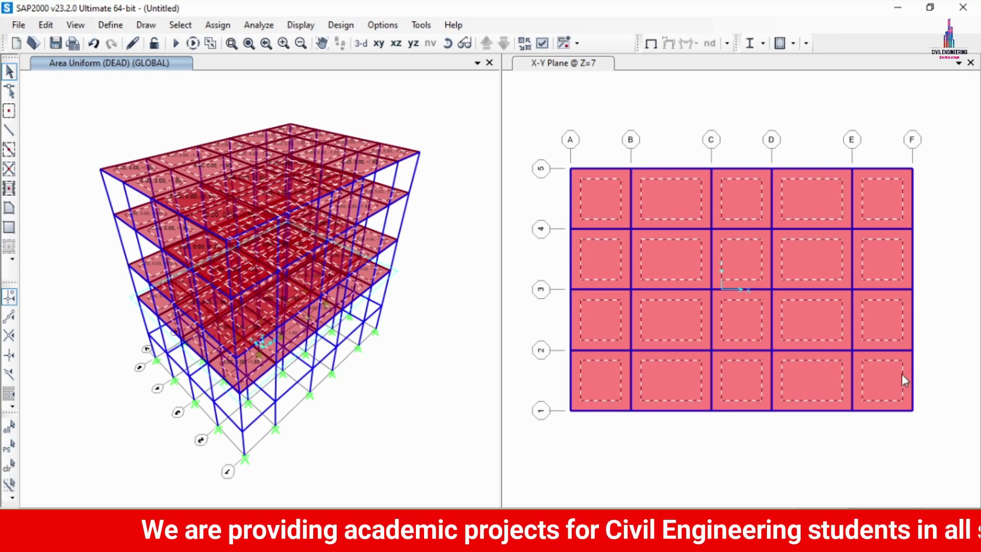
pyautogui.click(218, 25)
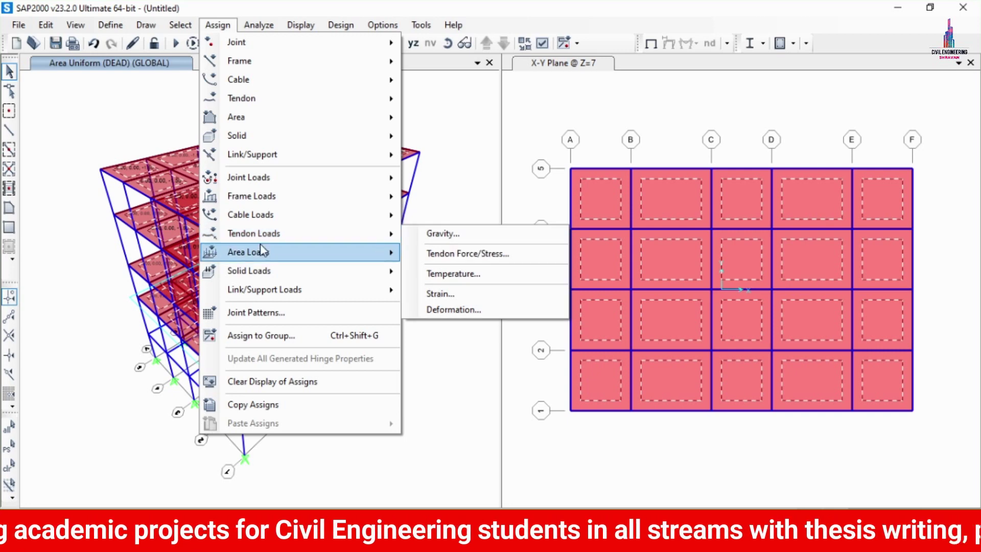
pyautogui.moveTo(260, 244)
pyautogui.click(496, 273)
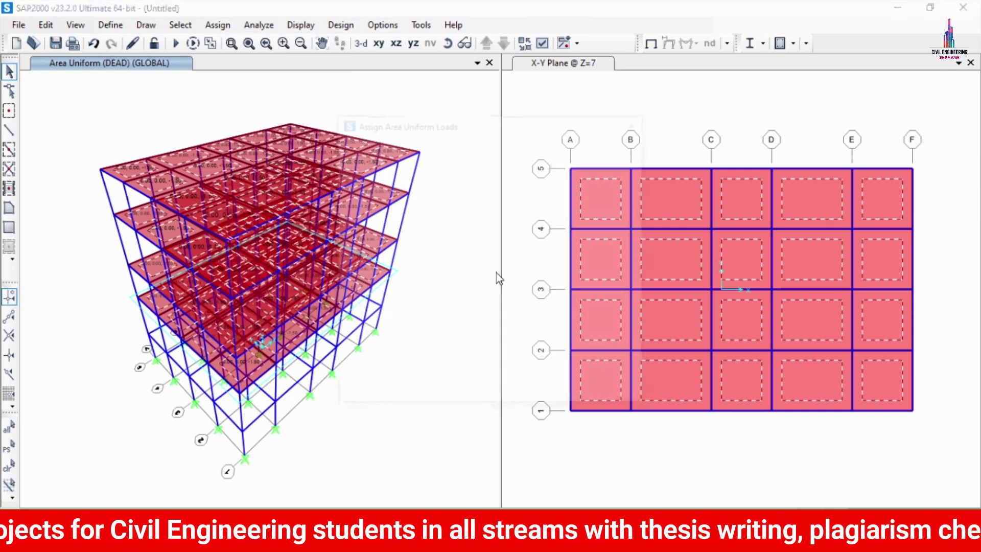
pyautogui.click(513, 166)
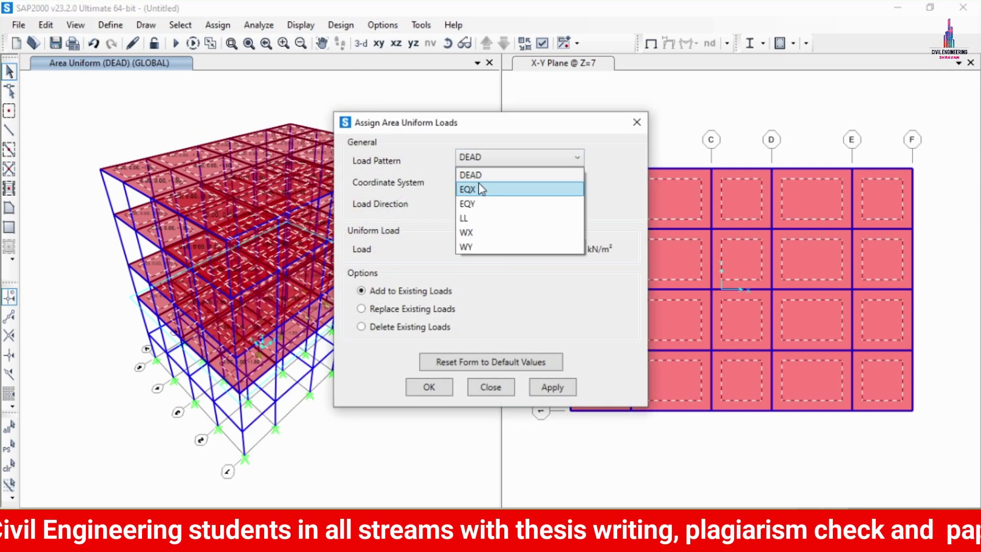
pyautogui.click(465, 217)
pyautogui.moveTo(561, 248); pyautogui.dragTo(523, 248)
pyautogui.write('3')
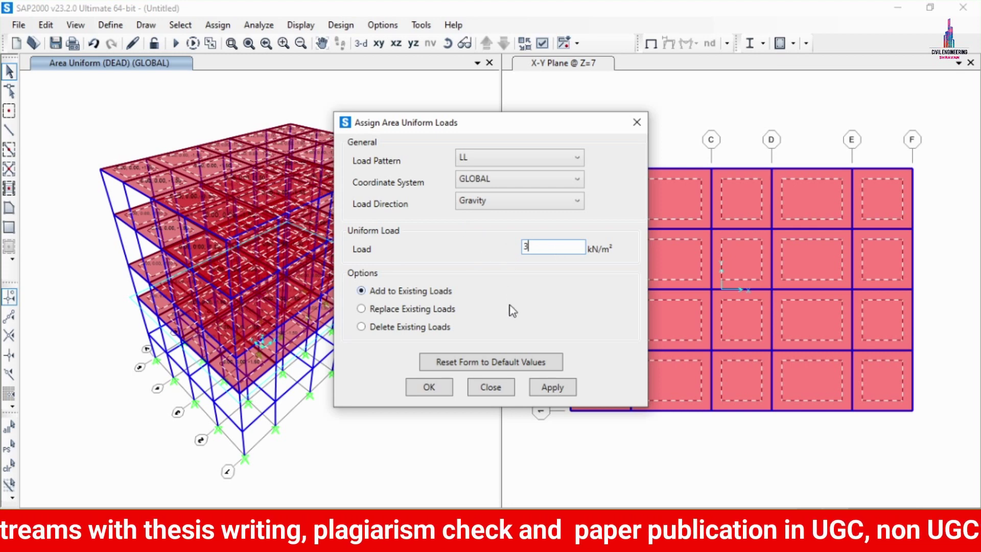
pyautogui.click(543, 384)
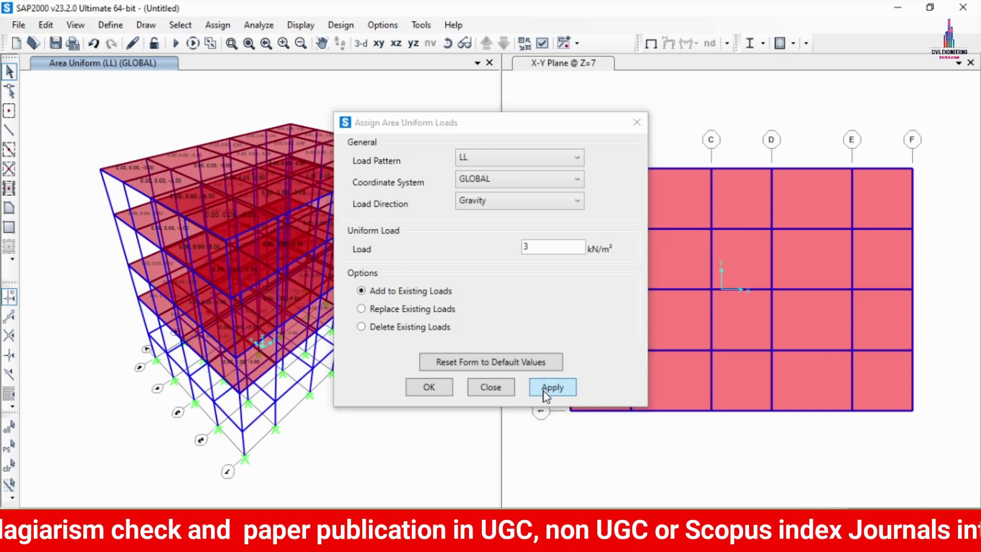
pyautogui.click(443, 391)
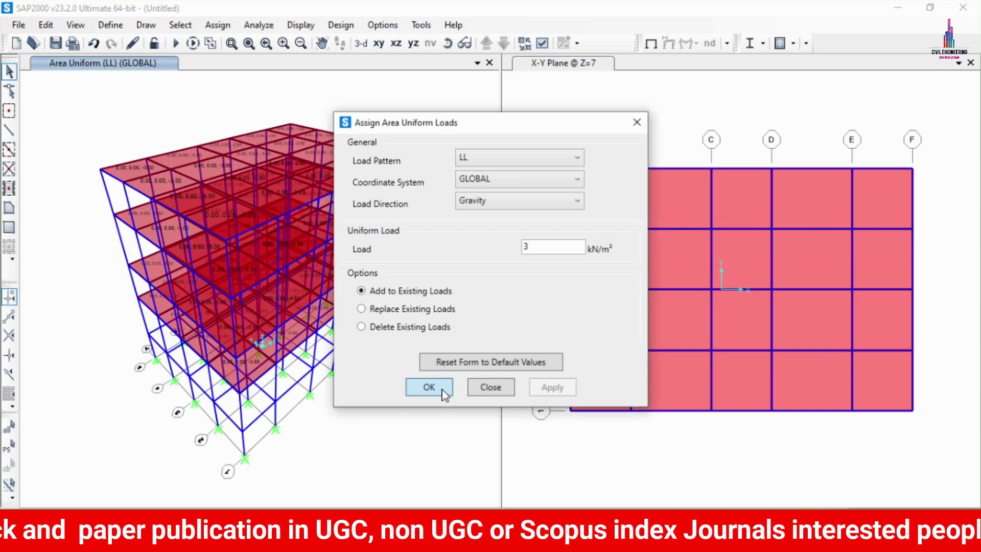
# Step: Select all base joints in the X-Y plane at Z=0 and assign them fixed restraints in all translations and rotations
pyautogui.click(548, 110)
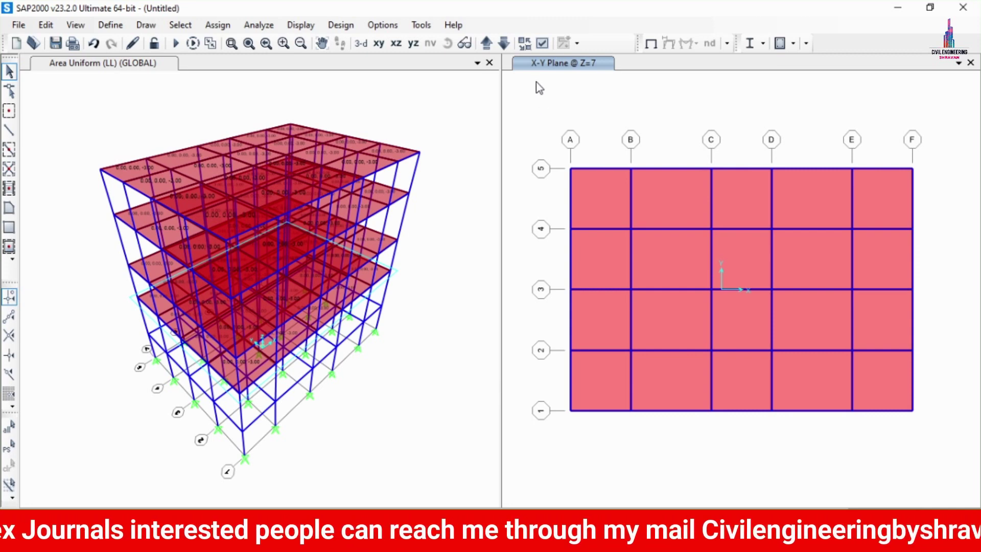
pyautogui.click(504, 44)
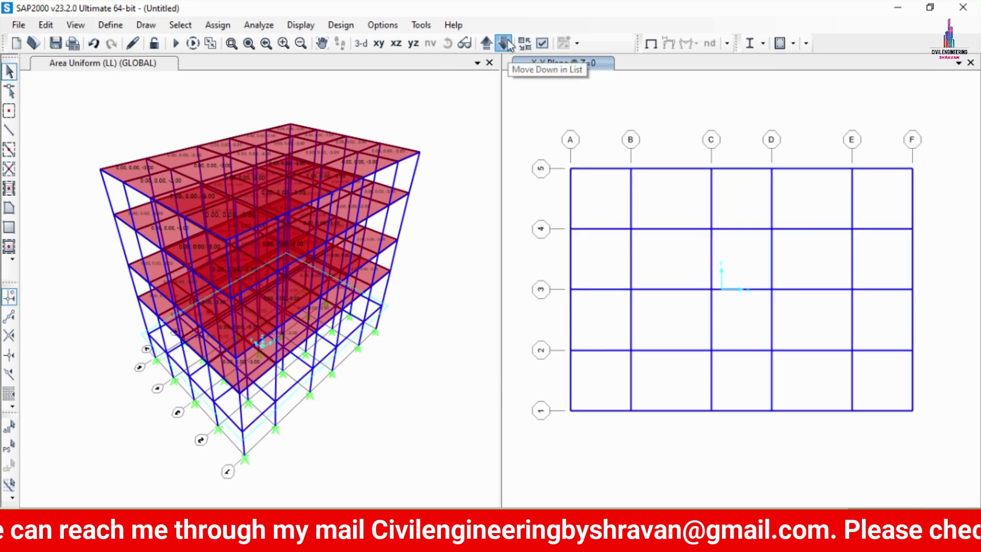
pyautogui.moveTo(550, 124); pyautogui.dragTo(928, 443)
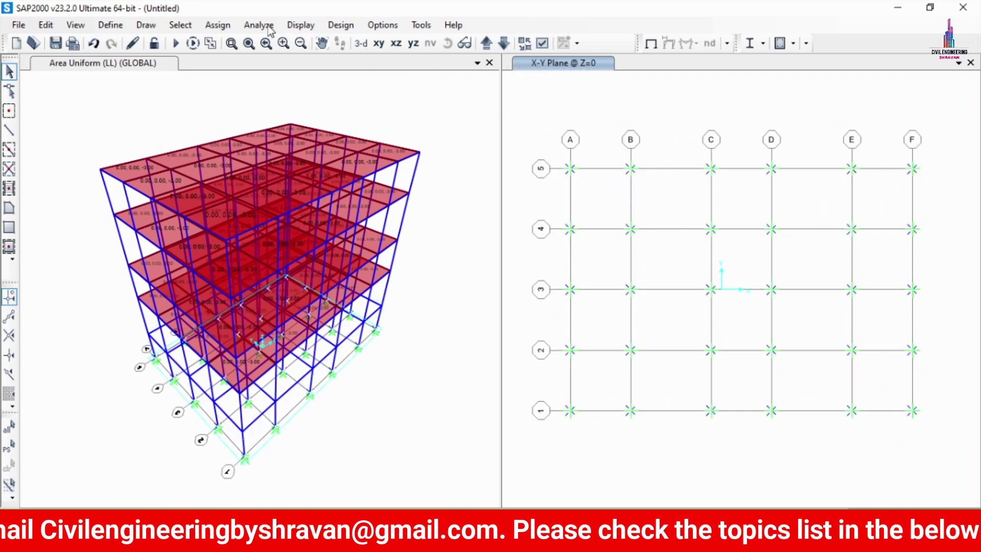
pyautogui.click(218, 25)
pyautogui.moveTo(236, 41)
pyautogui.click(450, 41)
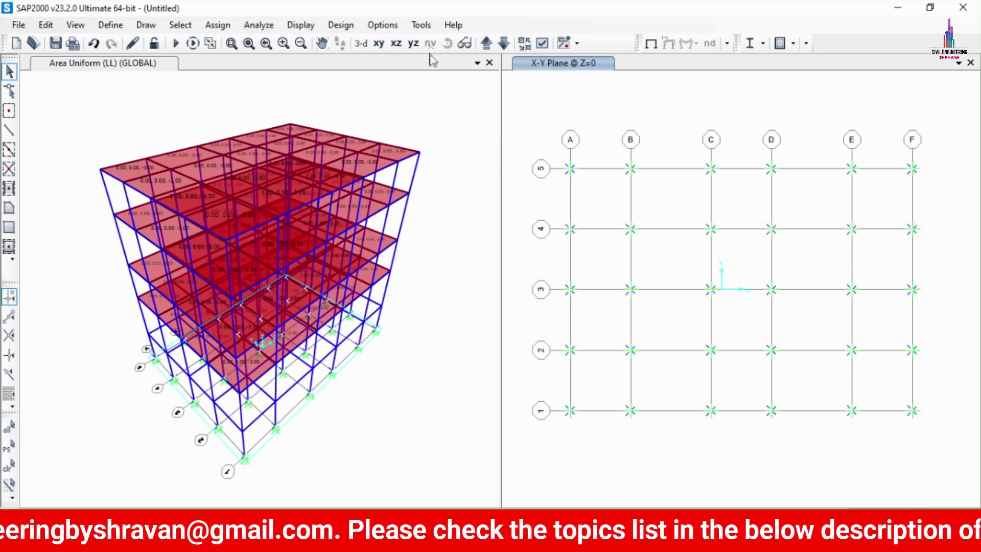
pyautogui.click(406, 298)
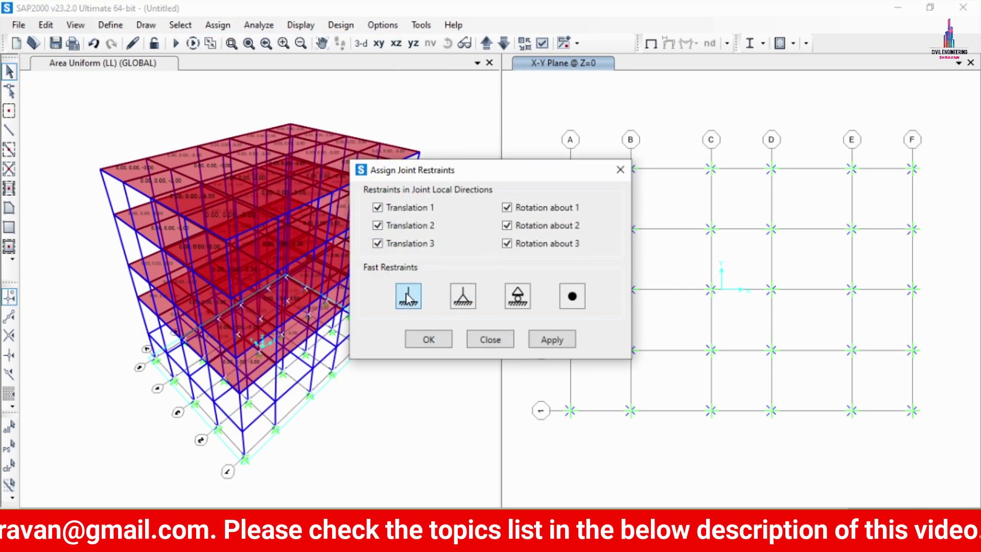
pyautogui.click(563, 340)
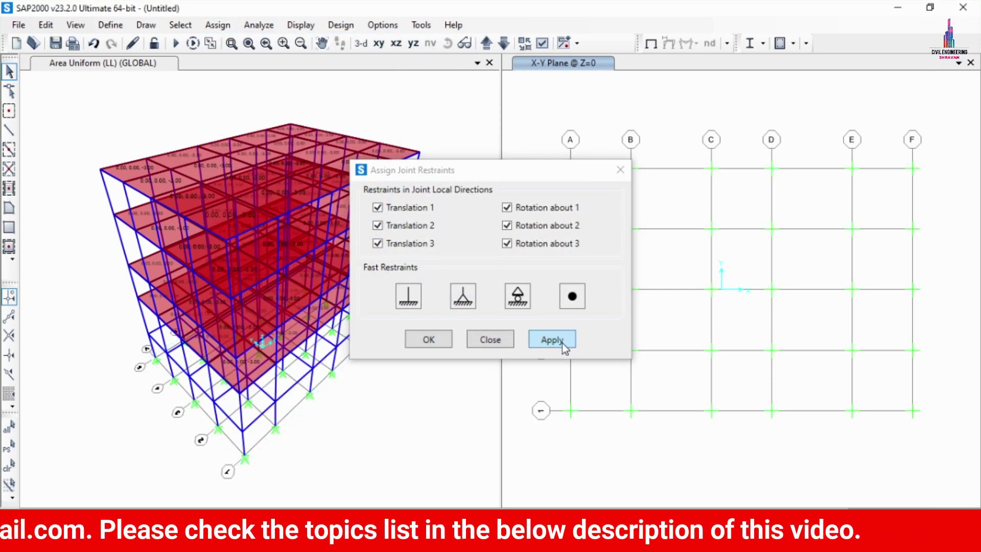
pyautogui.click(444, 340)
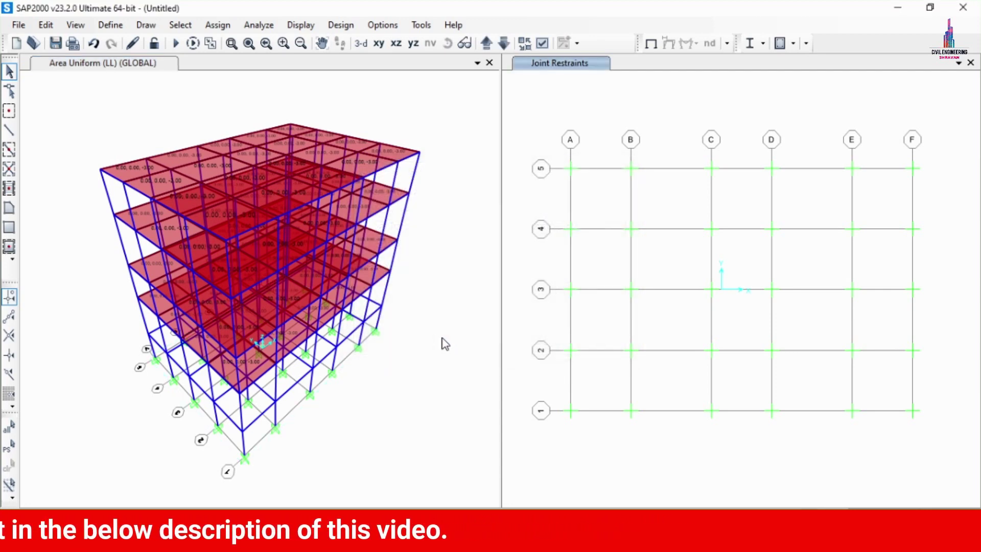
pyautogui.click(725, 324)
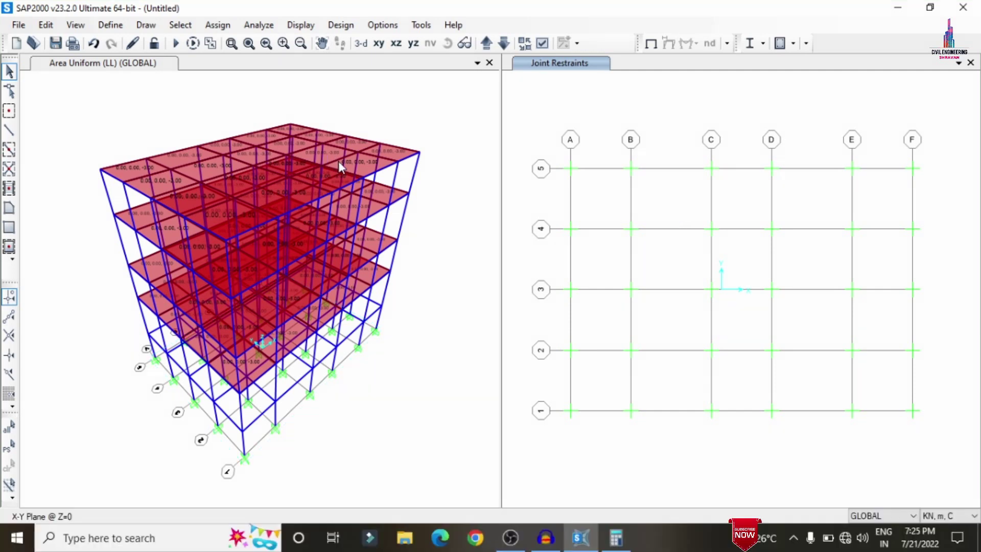
# Step: Add the default design load combinations for Concrete Frame Design
pyautogui.click(100, 27)
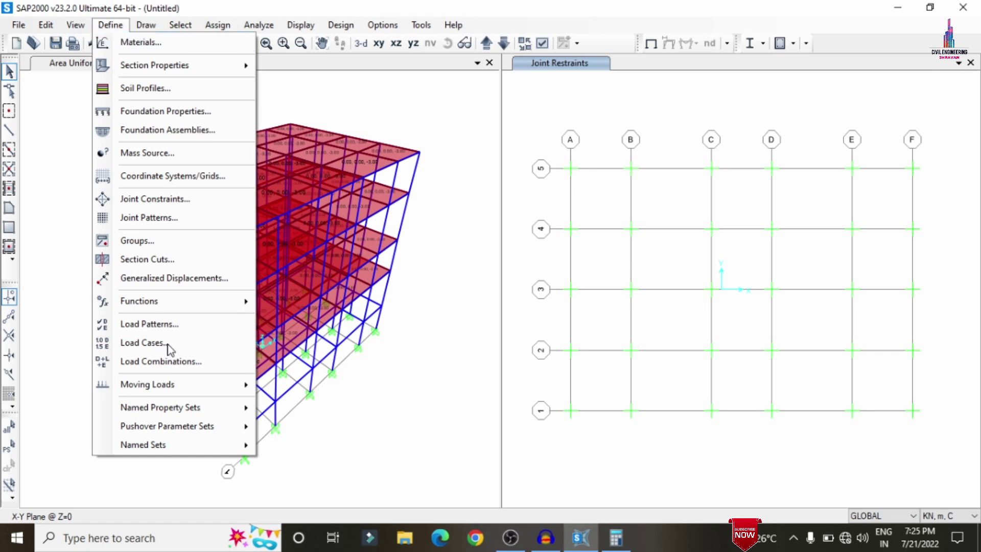
pyautogui.click(168, 362)
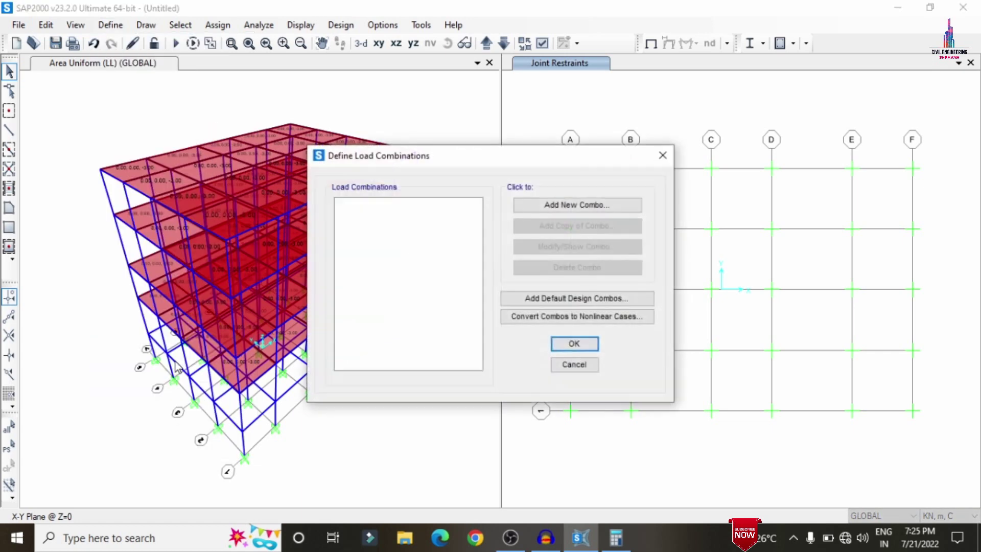
pyautogui.click(546, 300)
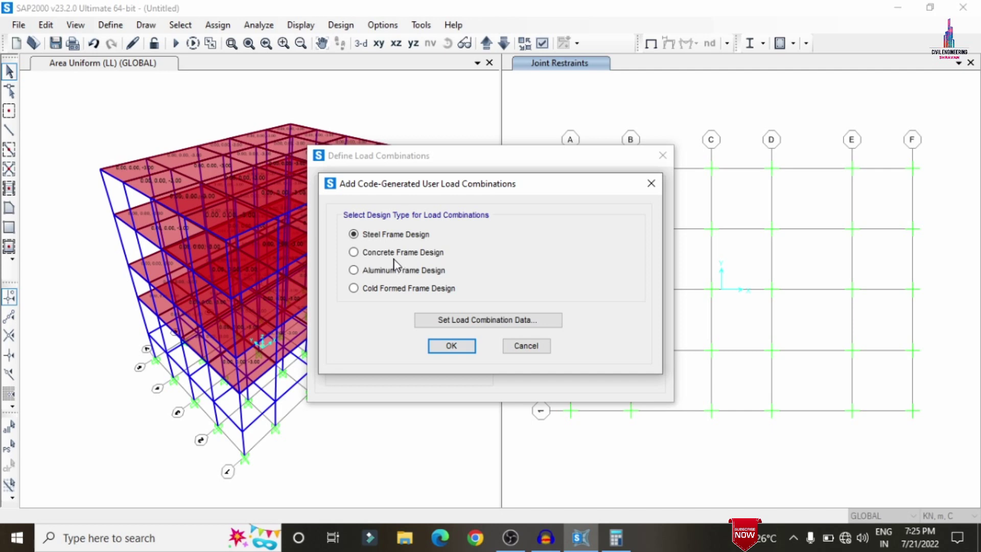
pyautogui.click(358, 252)
pyautogui.click(452, 346)
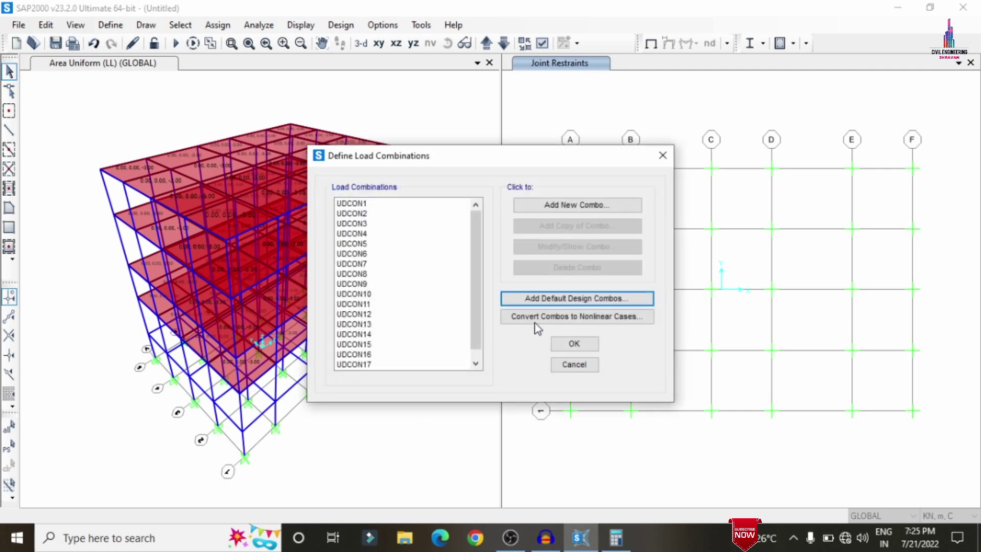
pyautogui.moveTo(471, 269); pyautogui.dragTo(493, 323)
pyautogui.click(573, 344)
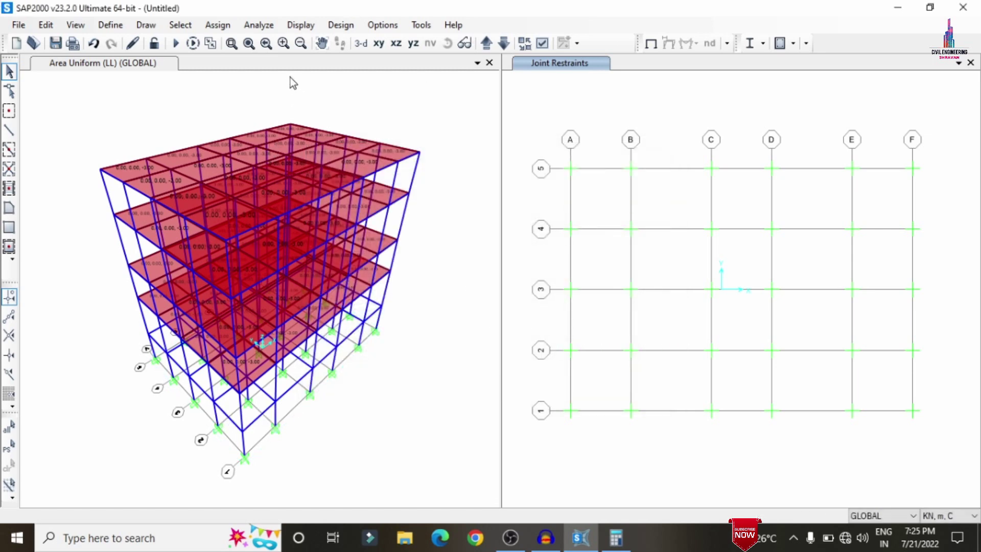
# Step: Accept the analysis options with all six degrees of freedom active and create the analysis model
pyautogui.click(259, 27)
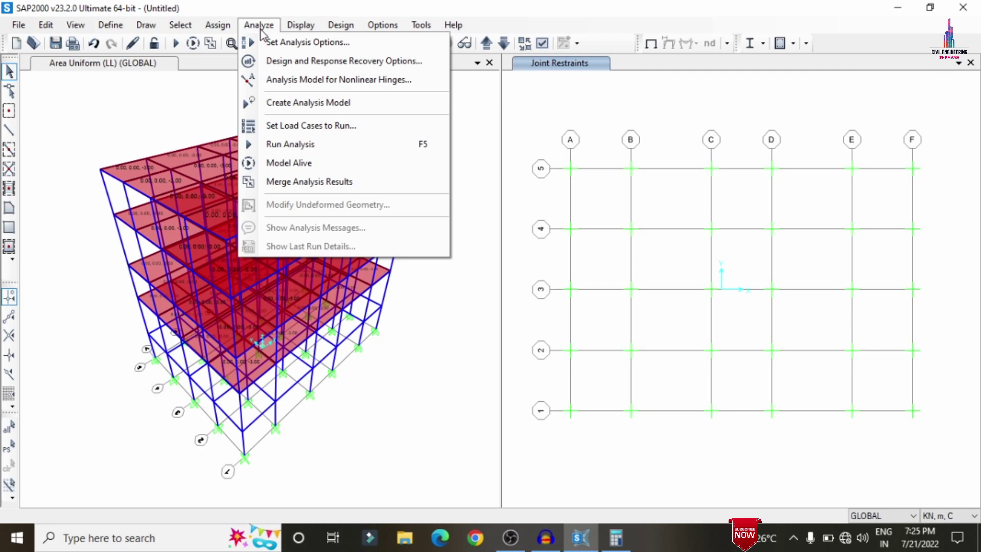
pyautogui.click(290, 45)
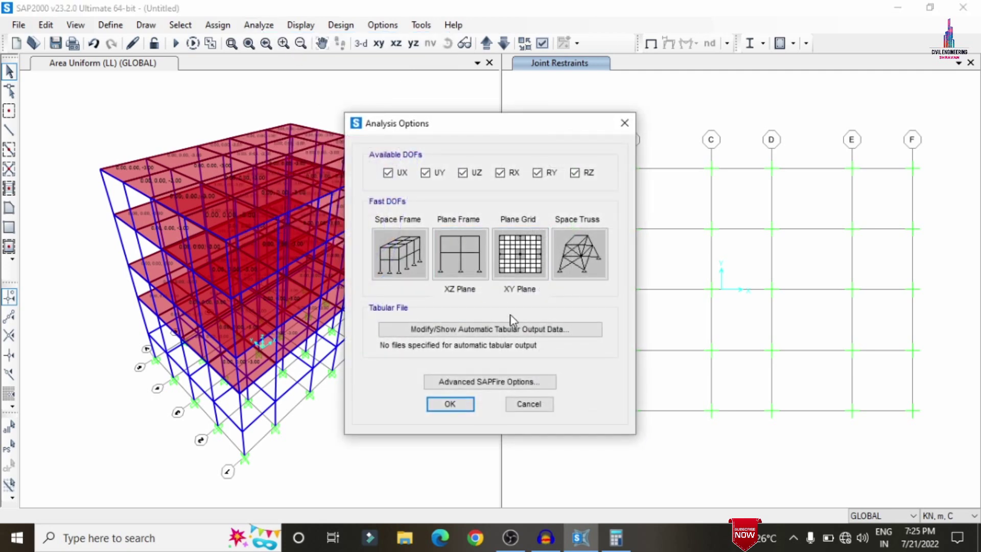
pyautogui.click(453, 404)
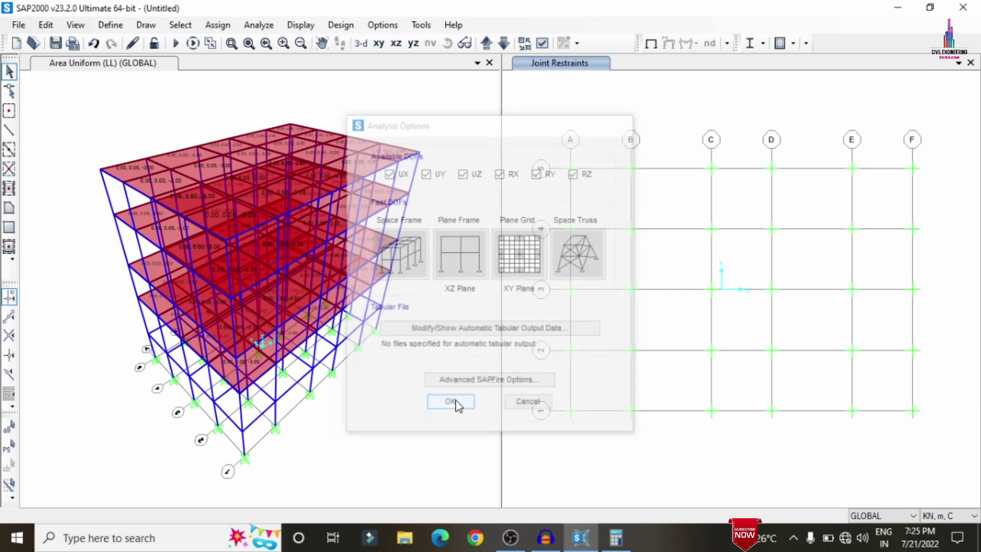
pyautogui.click(261, 25)
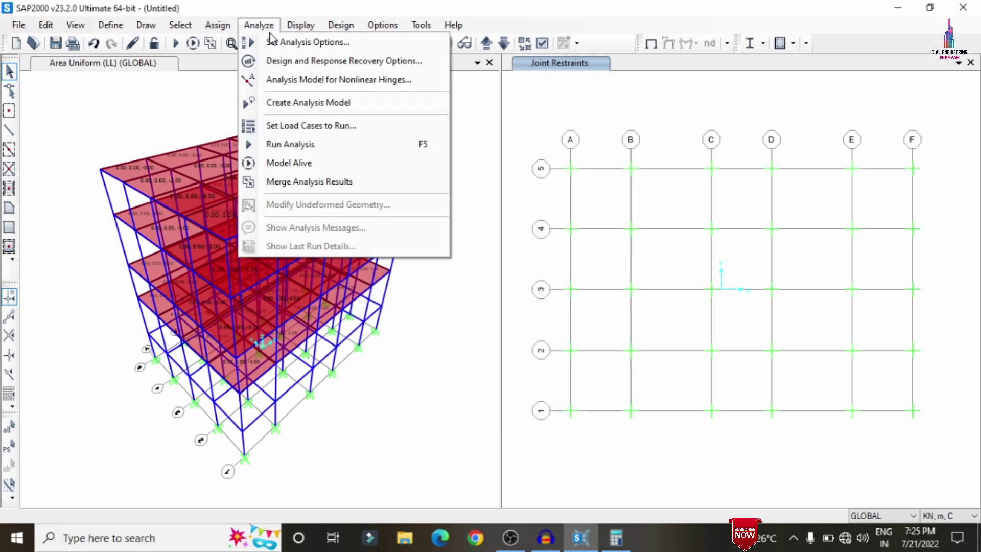
pyautogui.click(295, 104)
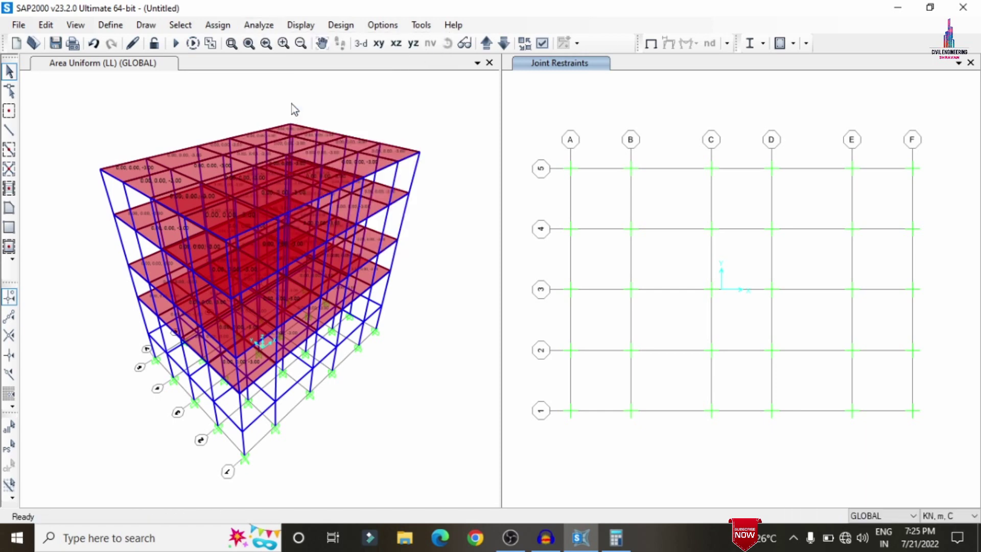
# Step: Run the analysis for all load cases, saving the model file as SAP in the SAP folder on the desktop
pyautogui.click(261, 26)
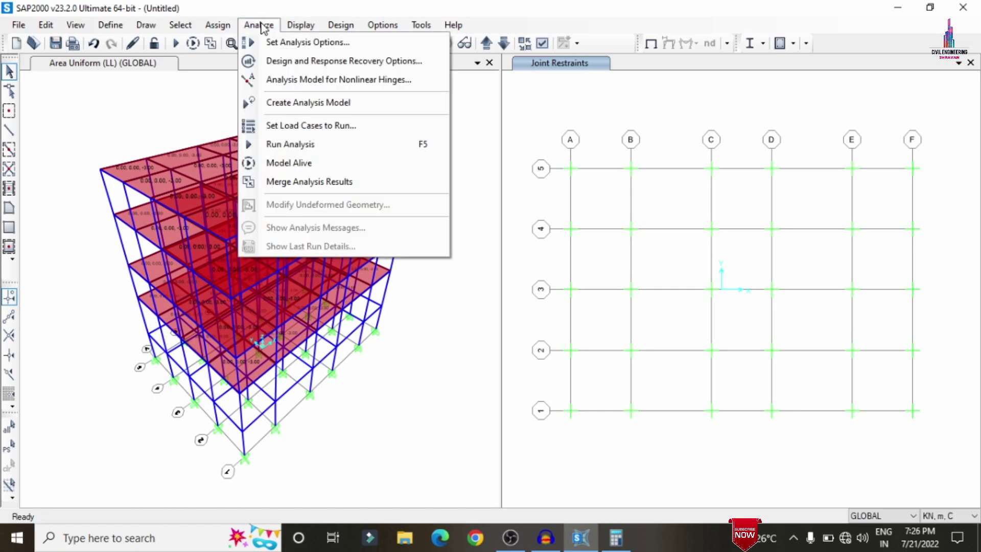
pyautogui.click(296, 126)
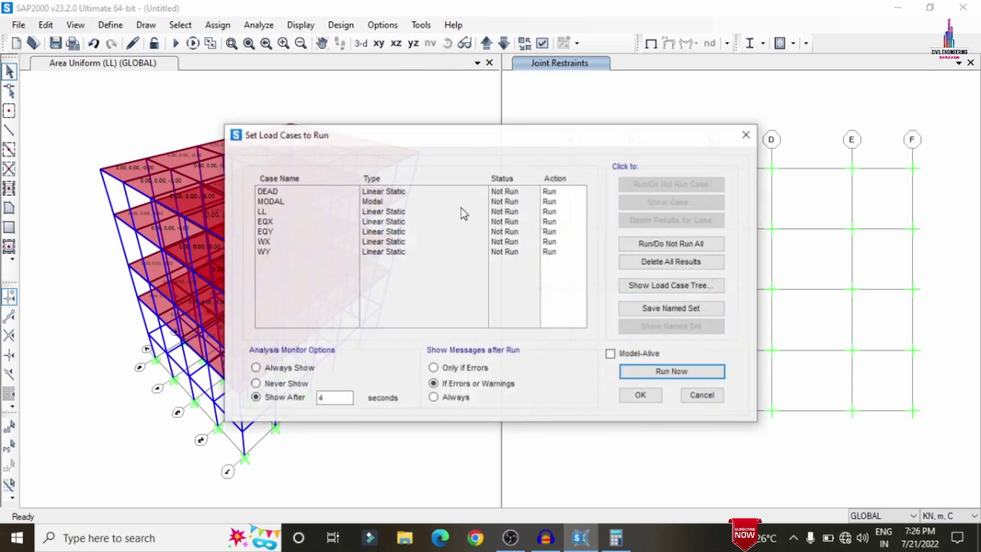
pyautogui.click(659, 372)
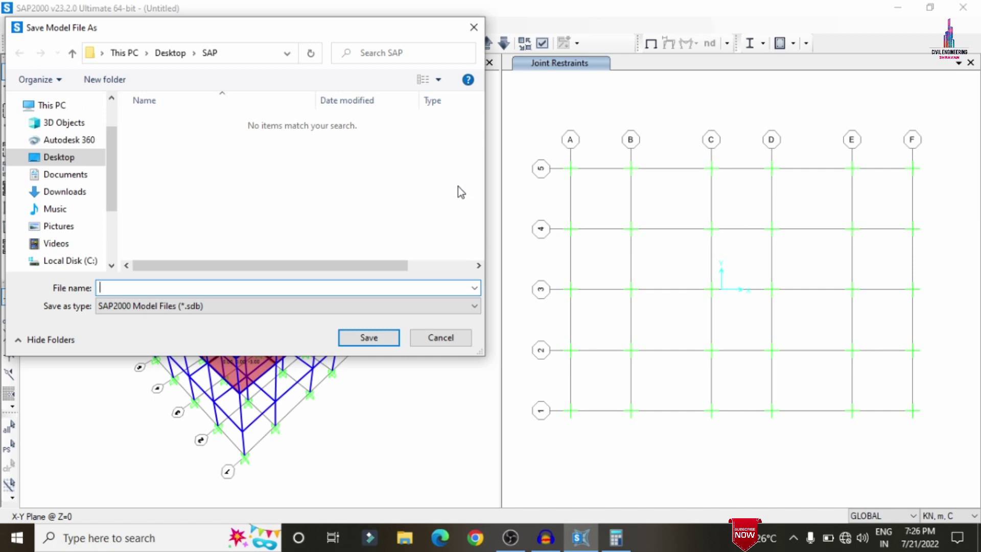
pyautogui.write('SAP')
pyautogui.press('Return')
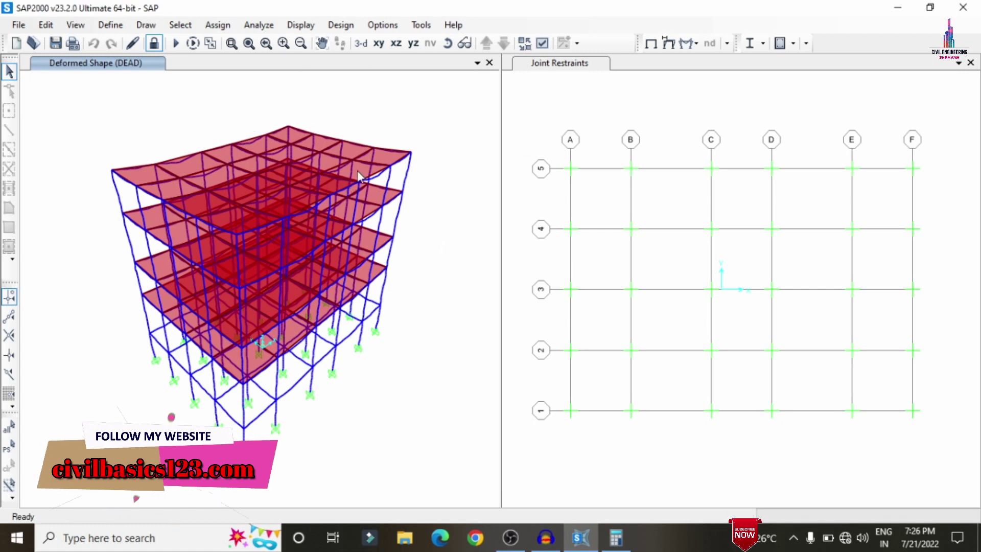
pyautogui.click(158, 114)
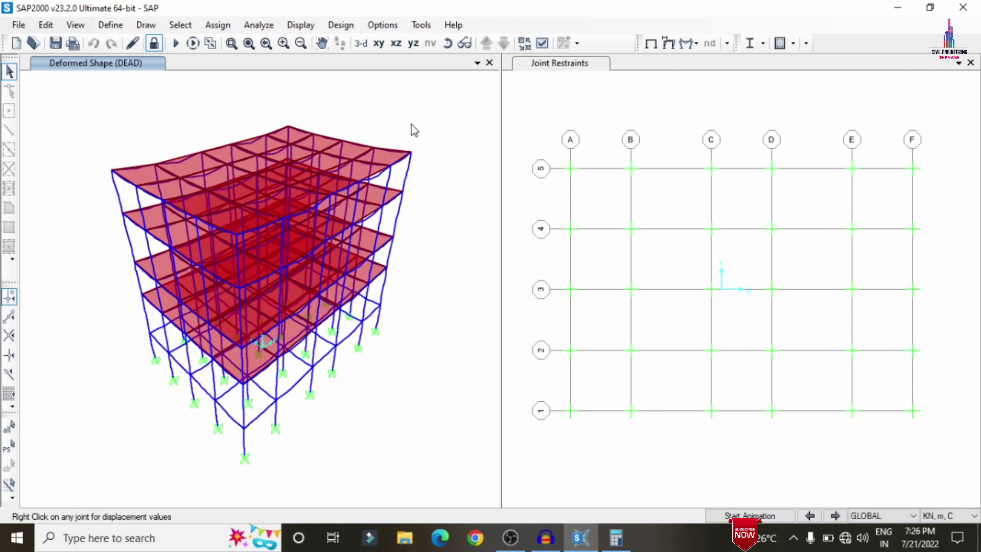
# Step: Display the Shear 2-2 force diagram of the frames for the DEAD load case in the 3D view
pyautogui.click(301, 26)
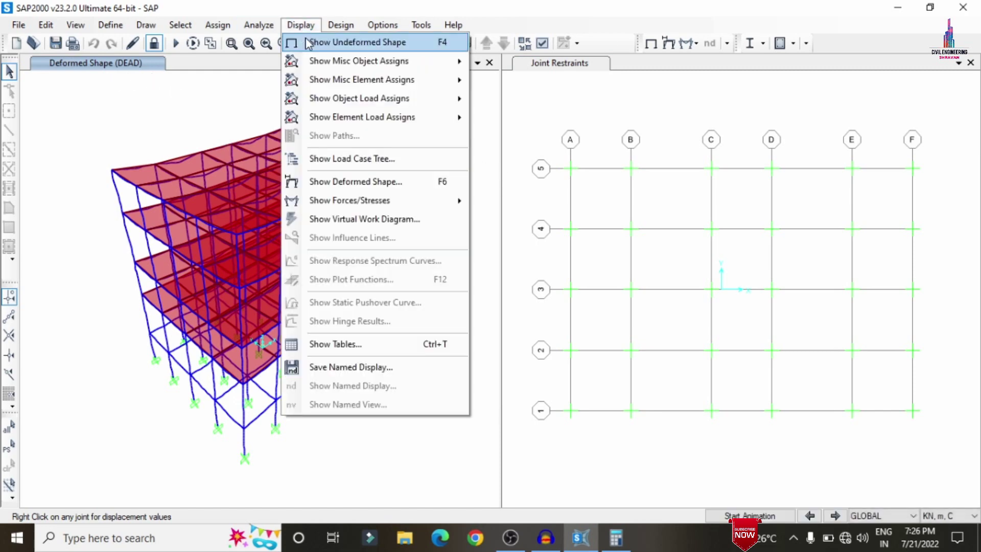
pyautogui.moveTo(351, 201)
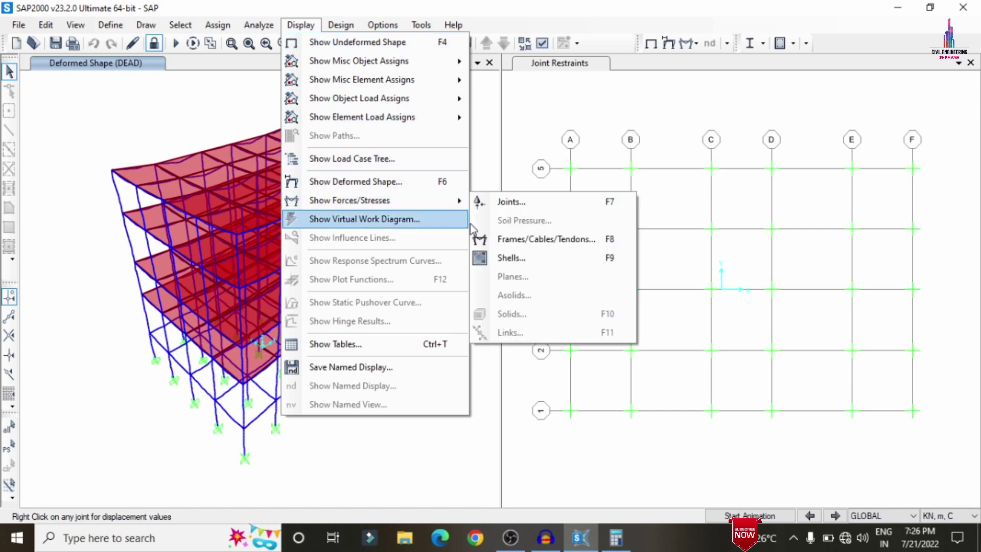
pyautogui.click(533, 243)
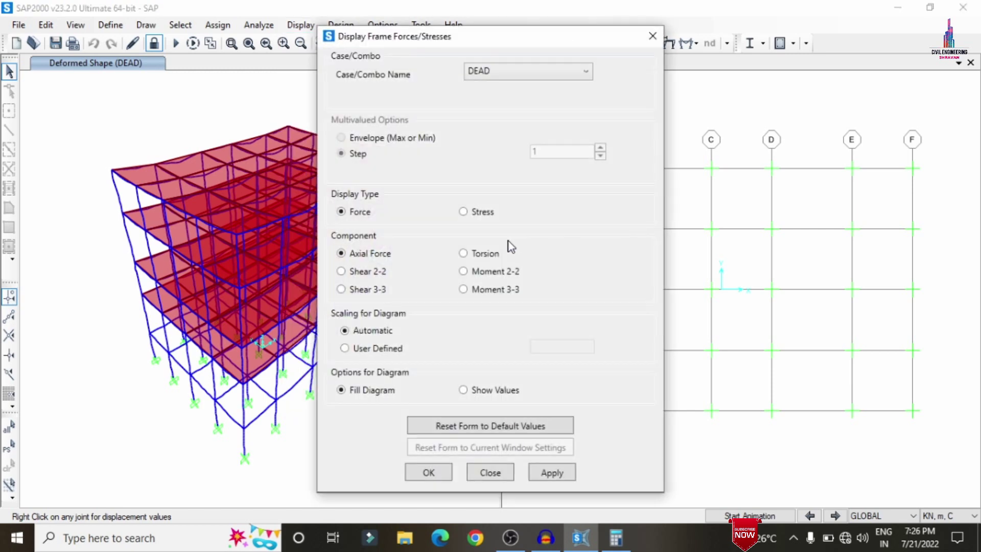
pyautogui.moveTo(439, 41); pyautogui.dragTo(556, 15)
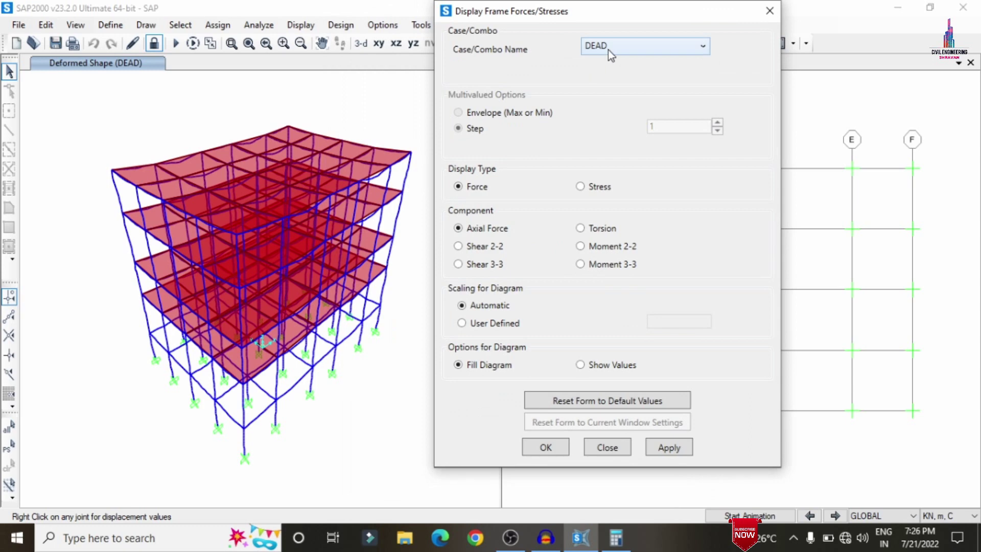
pyautogui.click(491, 251)
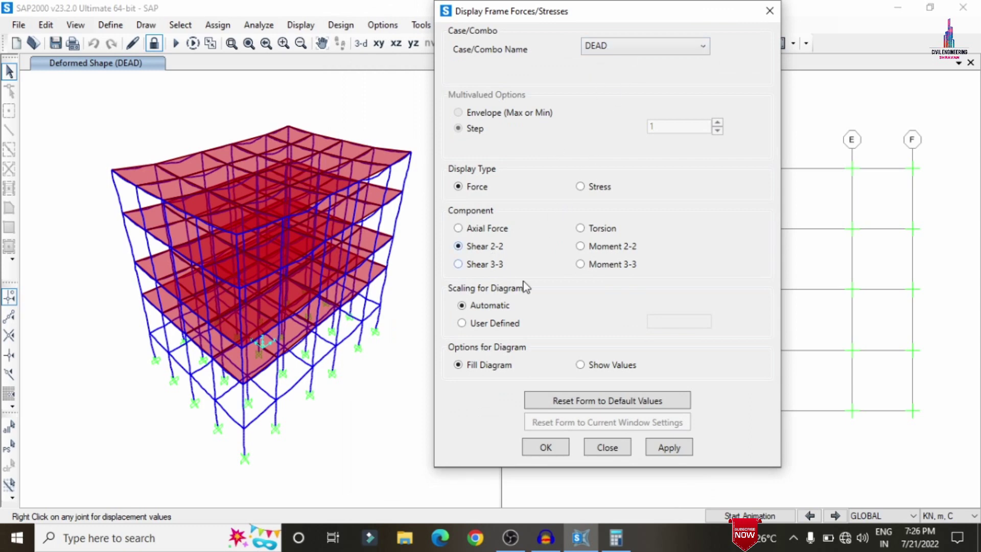
pyautogui.click(659, 447)
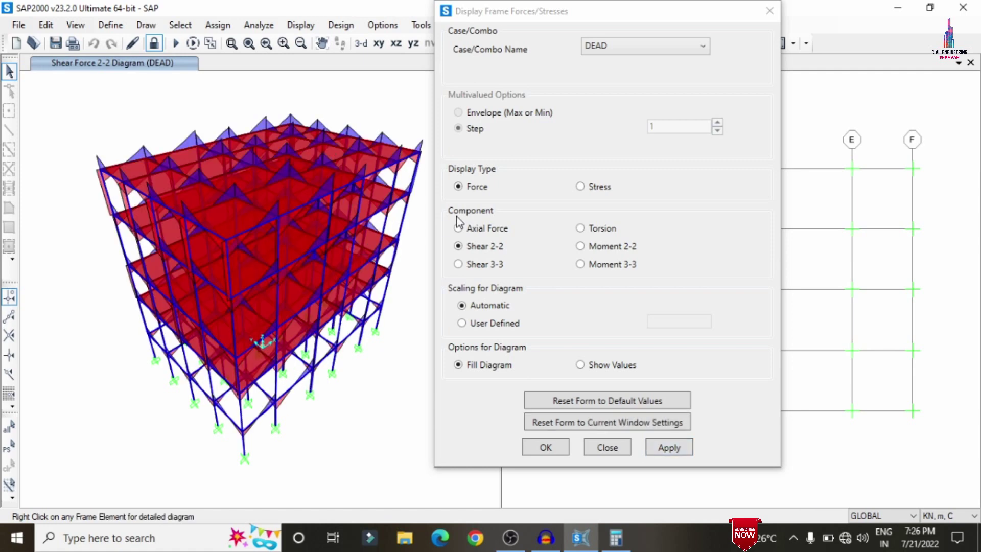
# Step: Display the Moment 3-3 diagram of the frames for the DEAD load case with filled diagrams
pyautogui.click(581, 264)
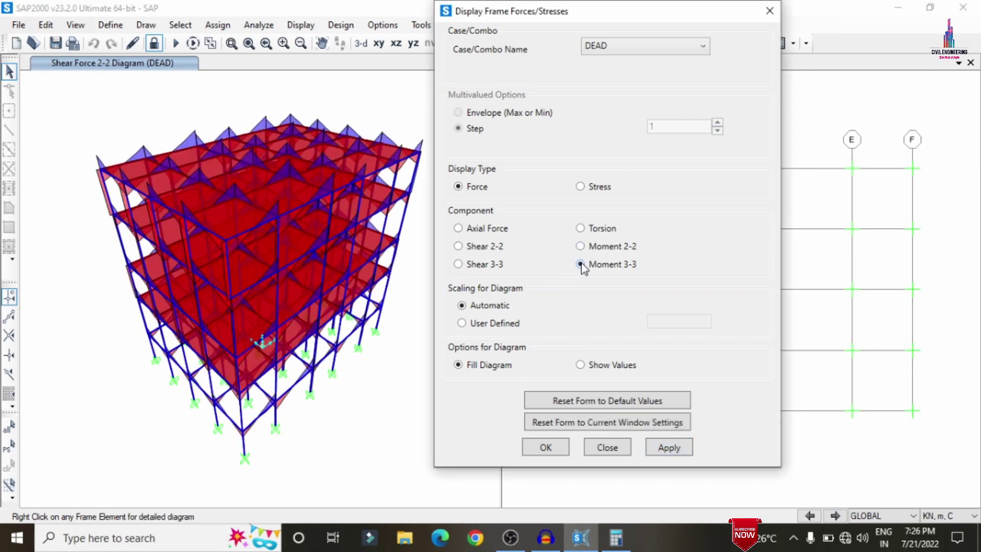
pyautogui.click(677, 448)
pyautogui.moveTo(368, 255)
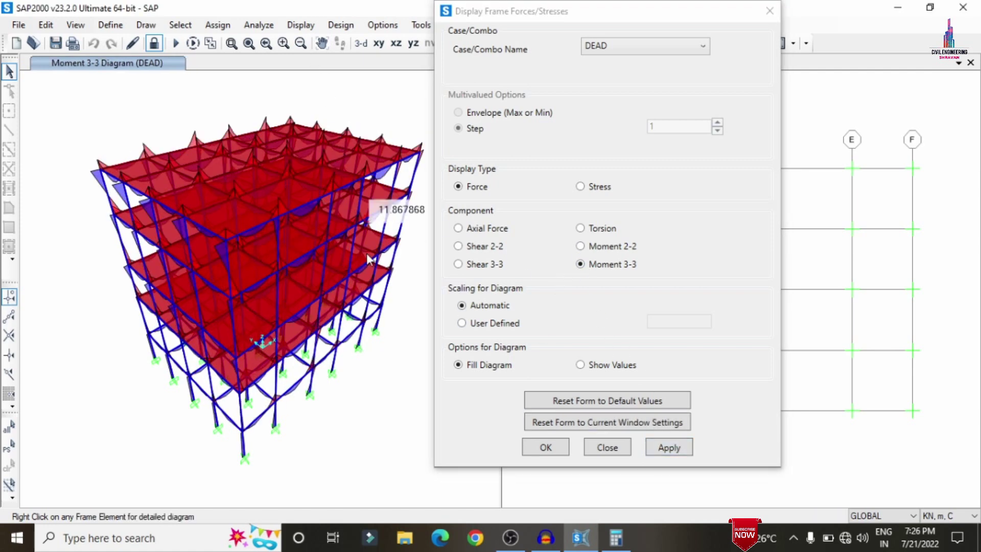
pyautogui.click(559, 448)
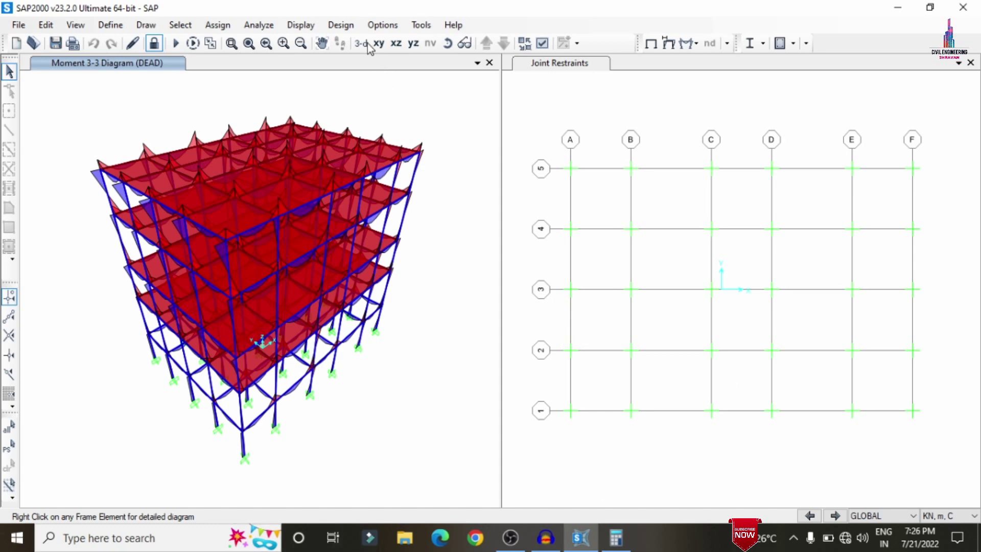
# Step: Set the concrete frame design code to Indian IS 456-2000 in the design preferences
pyautogui.click(351, 27)
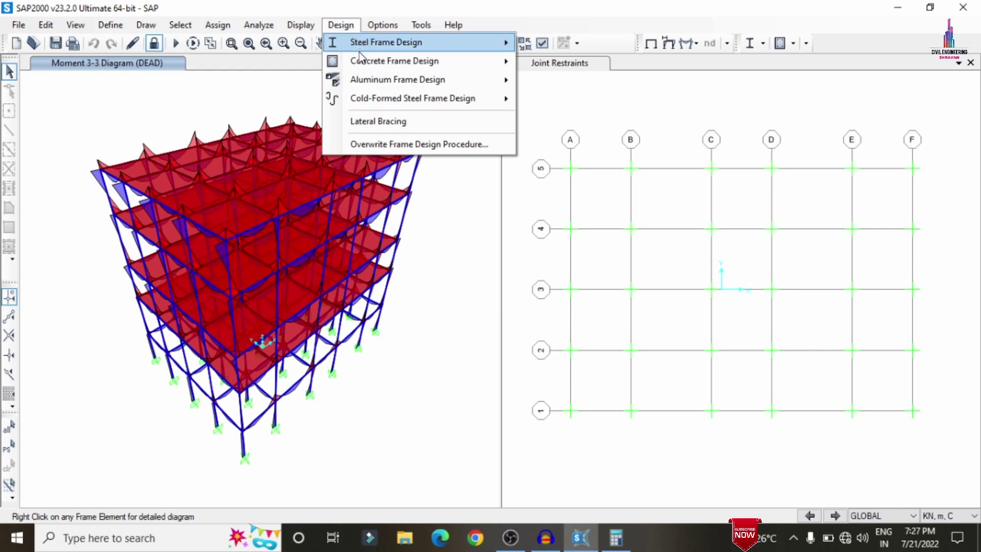
pyautogui.moveTo(362, 62)
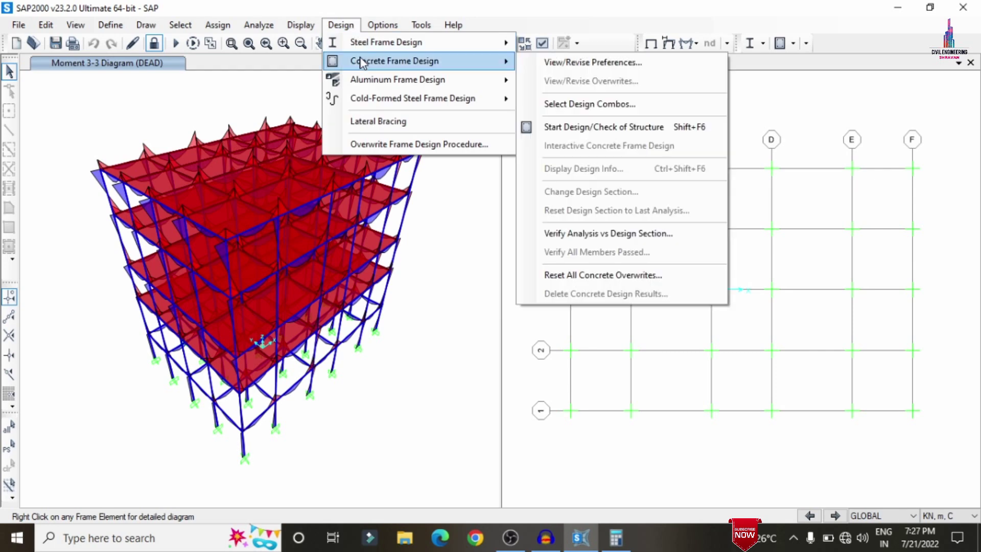
pyautogui.click(638, 70)
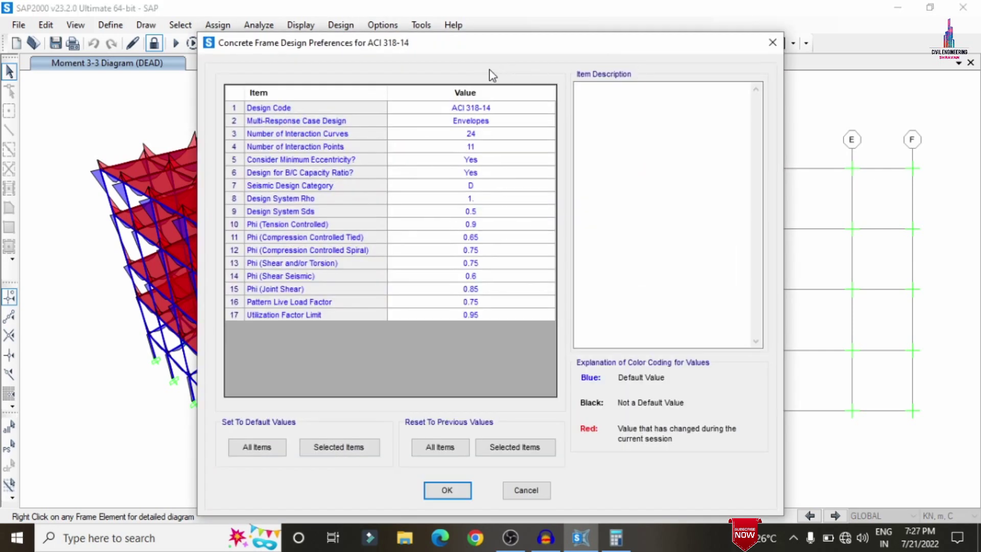
pyautogui.click(474, 108)
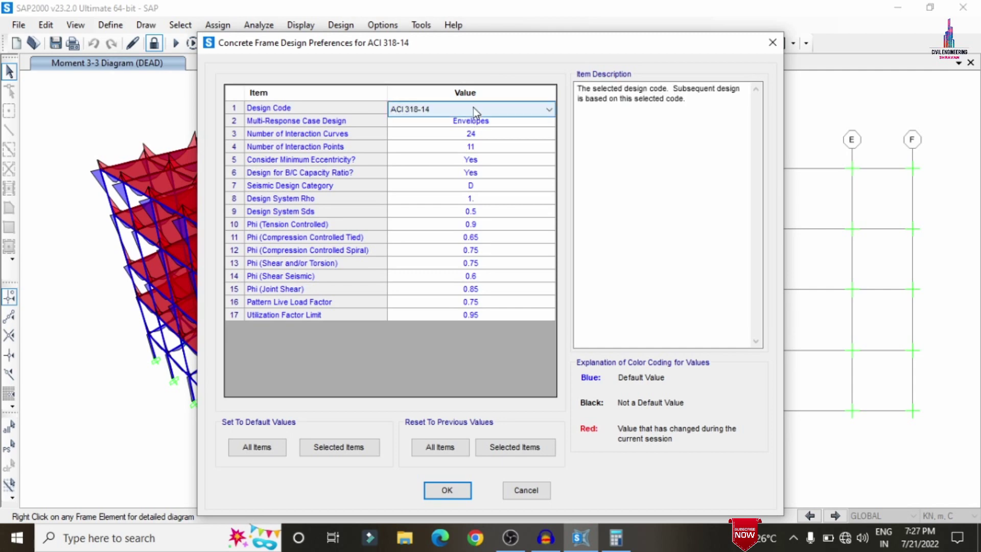
pyautogui.press('i')
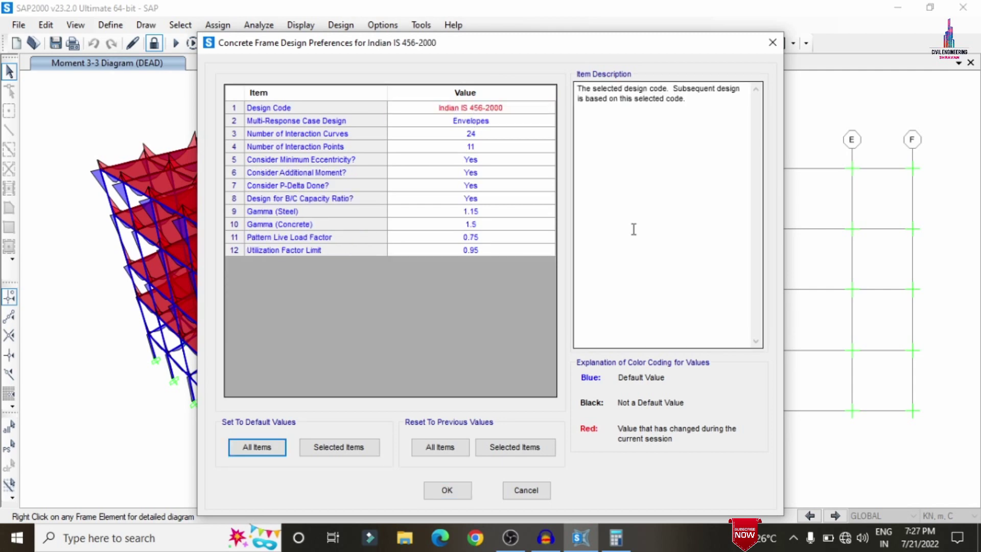
pyautogui.click(438, 491)
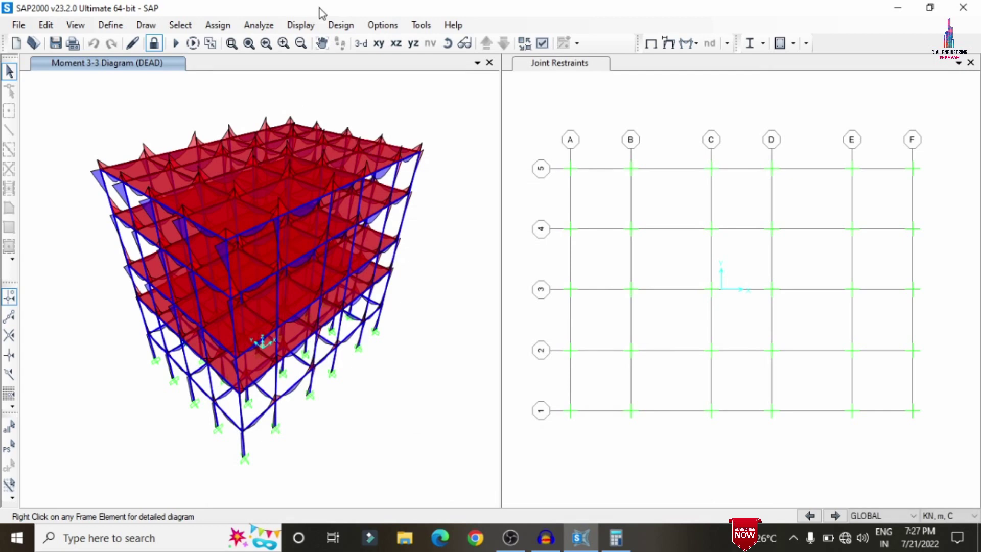
# Step: Review and accept the strength design load combinations for concrete frame design, keeping automatic code-based generation enabled
pyautogui.click(338, 24)
pyautogui.moveTo(354, 63)
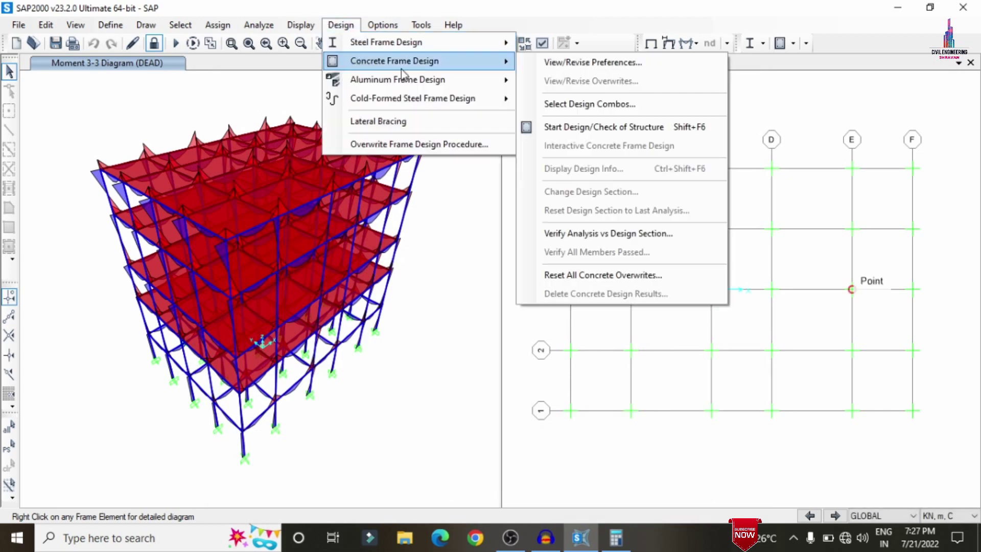
pyautogui.click(631, 112)
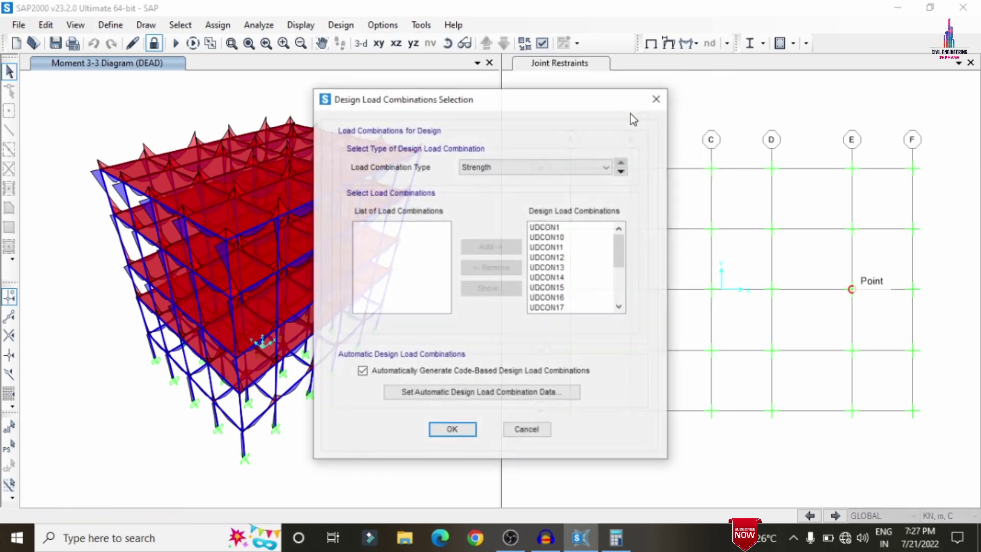
pyautogui.scroll(-3, 608, 284)
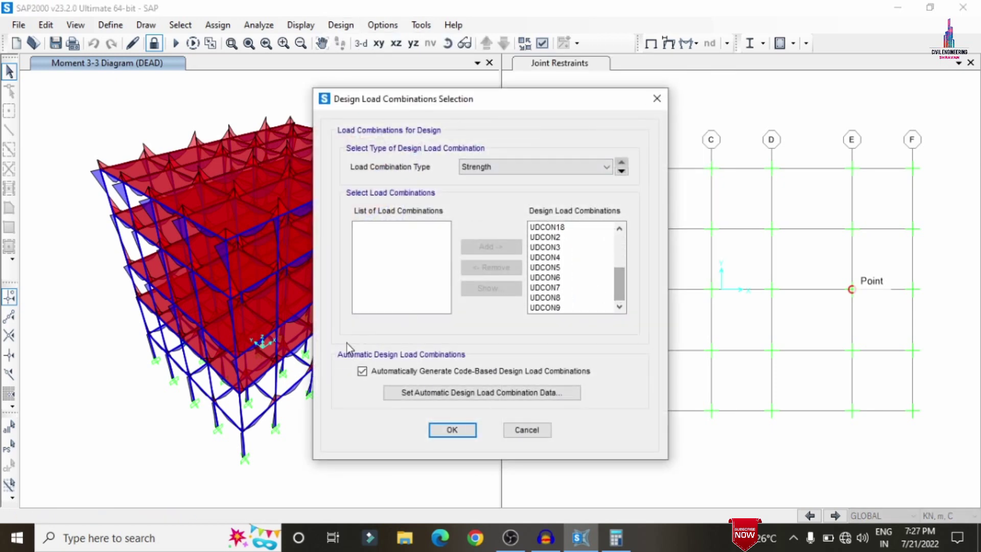
pyautogui.click(444, 432)
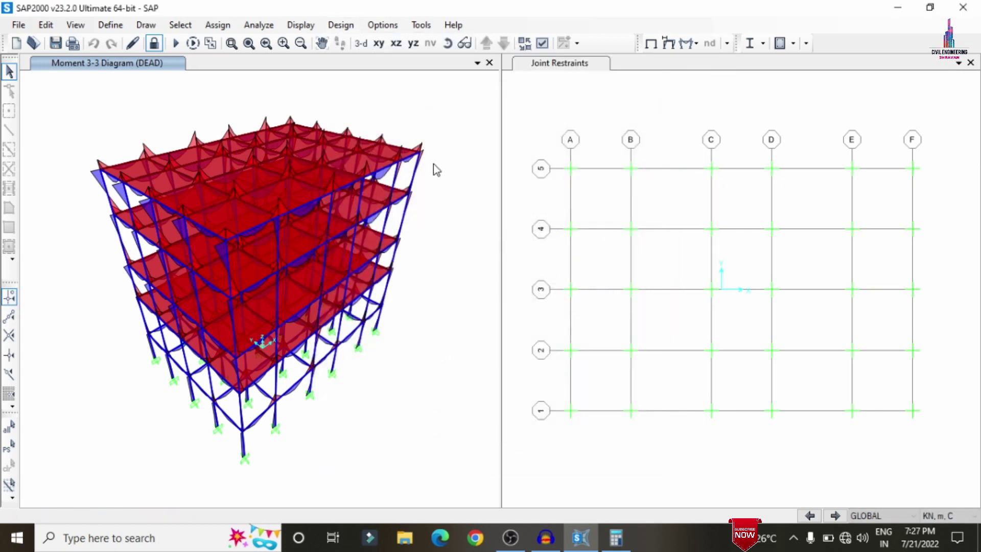
# Step: Run the concrete frame design and check of the structure
pyautogui.click(333, 26)
pyautogui.moveTo(394, 61)
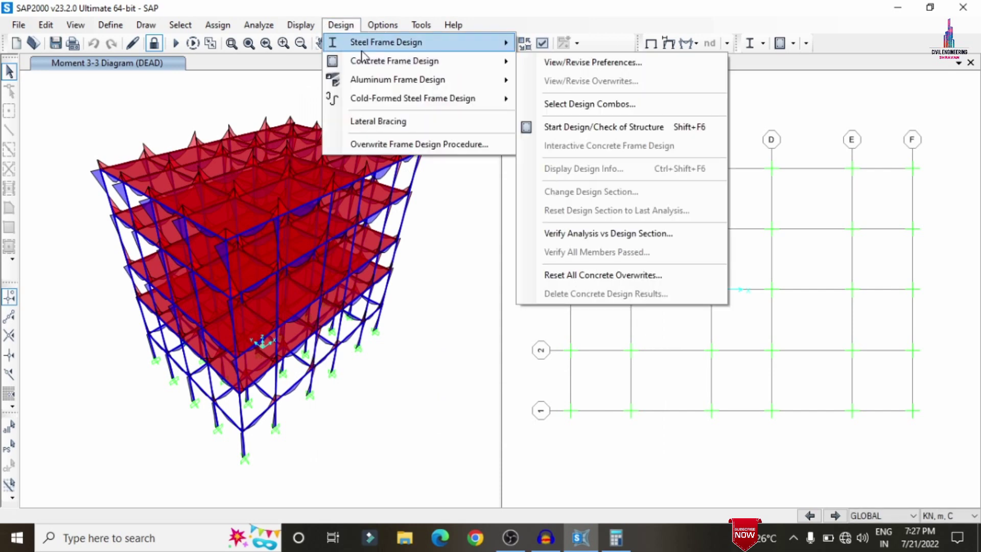
pyautogui.click(574, 134)
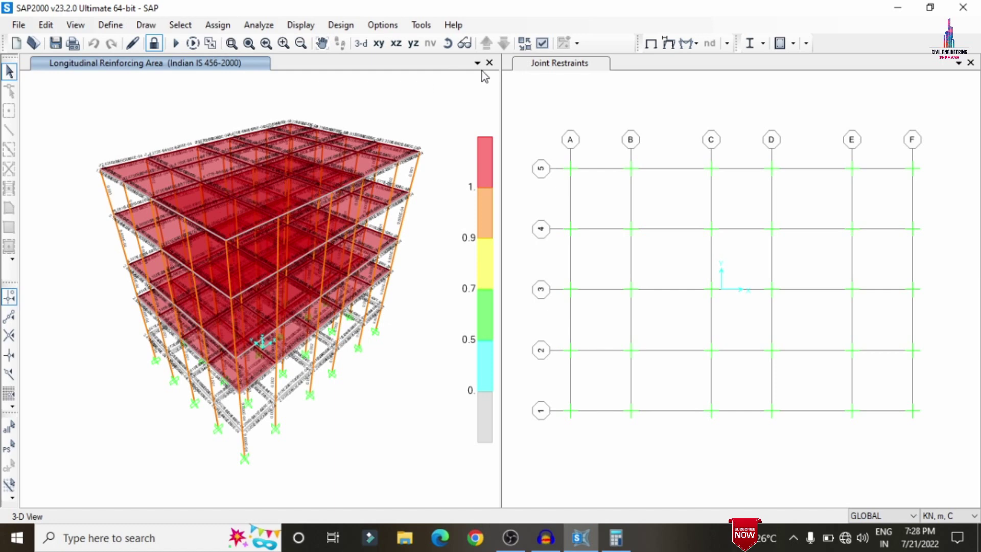
# Step: Open the design information of the top-story edge beam (frame 175) and examine its design summary for combination DCON19
pyautogui.click(408, 163)
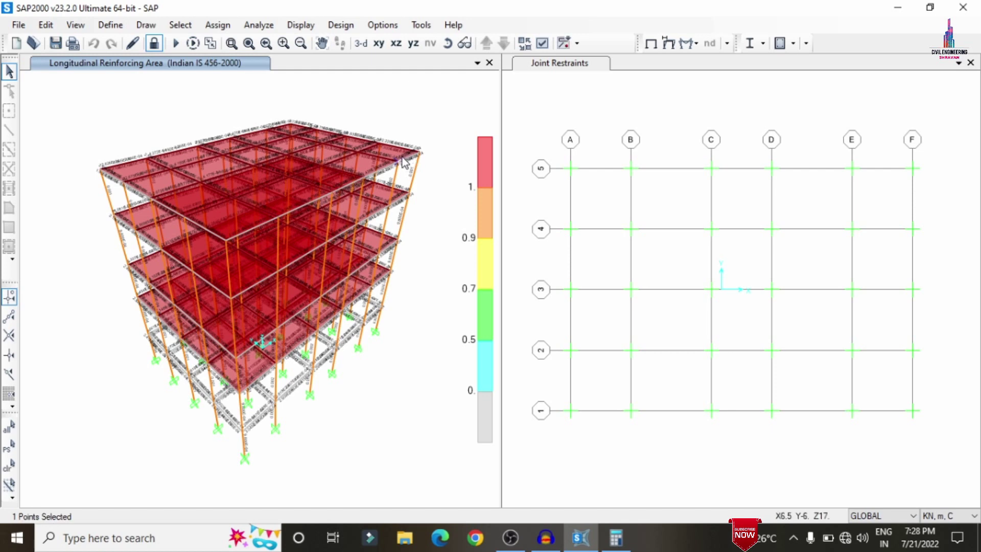
pyautogui.click(407, 163)
pyautogui.click(409, 162)
pyautogui.rightClick(410, 162)
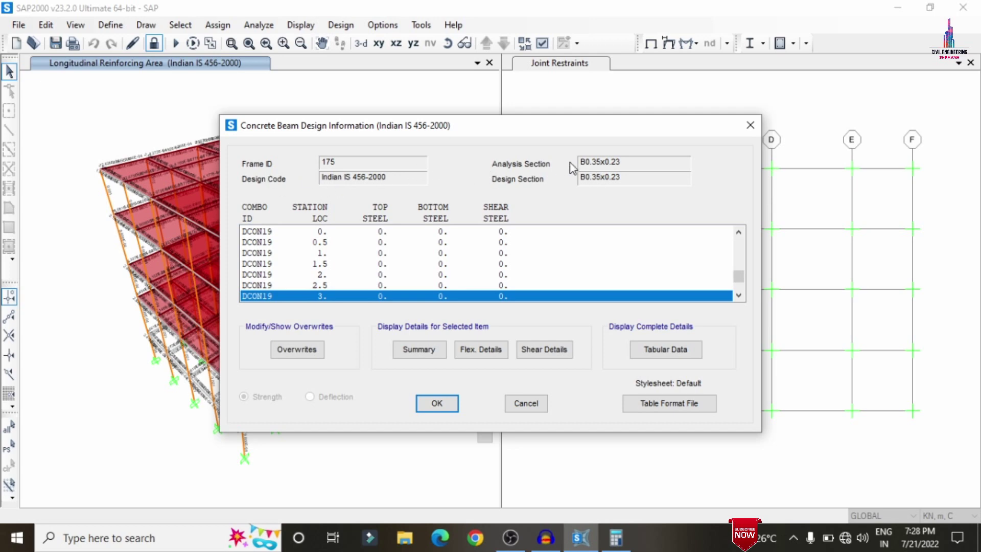
pyautogui.press('Tab')
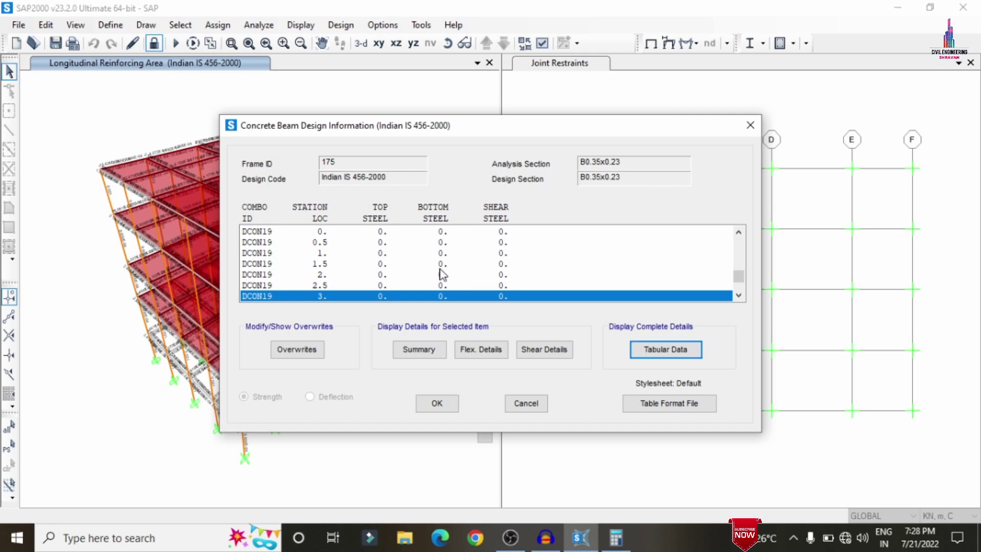
pyautogui.click(417, 351)
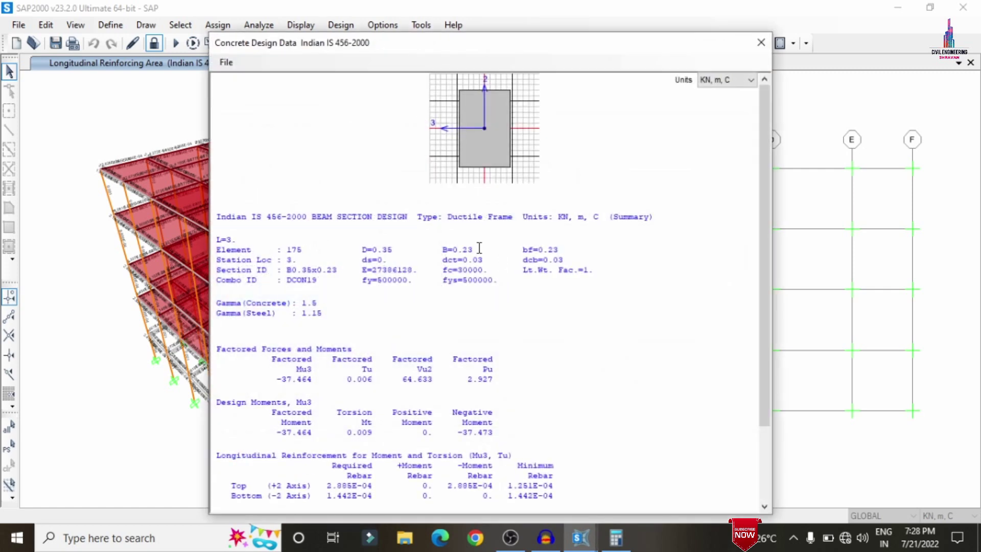
pyautogui.scroll(-3, 480, 248)
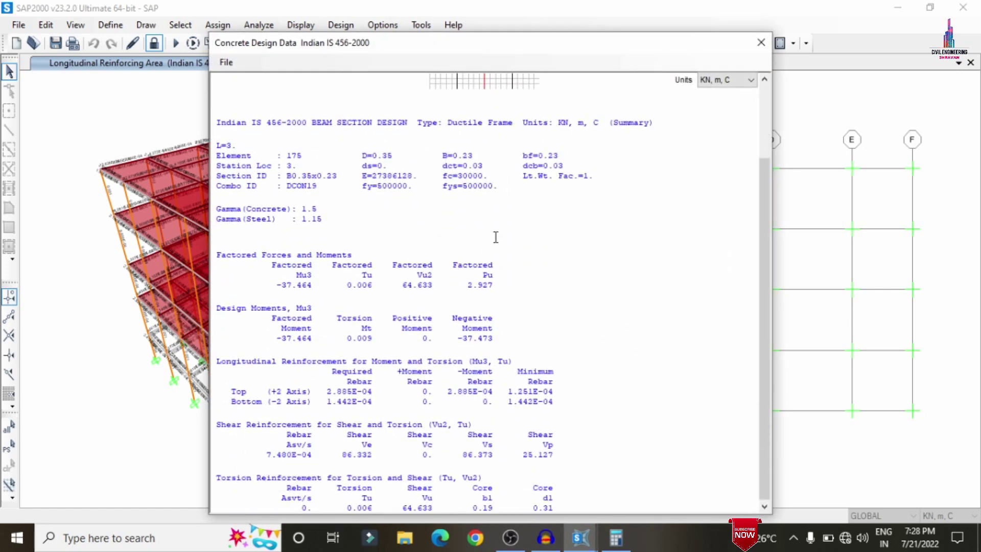
pyautogui.click(760, 43)
# Step: Examine the flexural and shear design details of the same beam, and close its design information
pyautogui.click(480, 350)
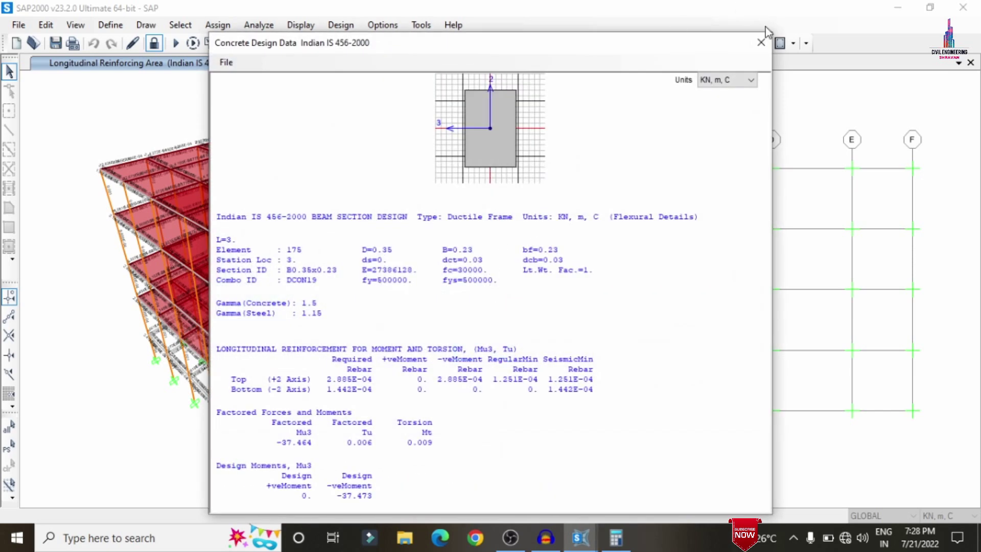
pyautogui.click(761, 43)
pyautogui.click(521, 348)
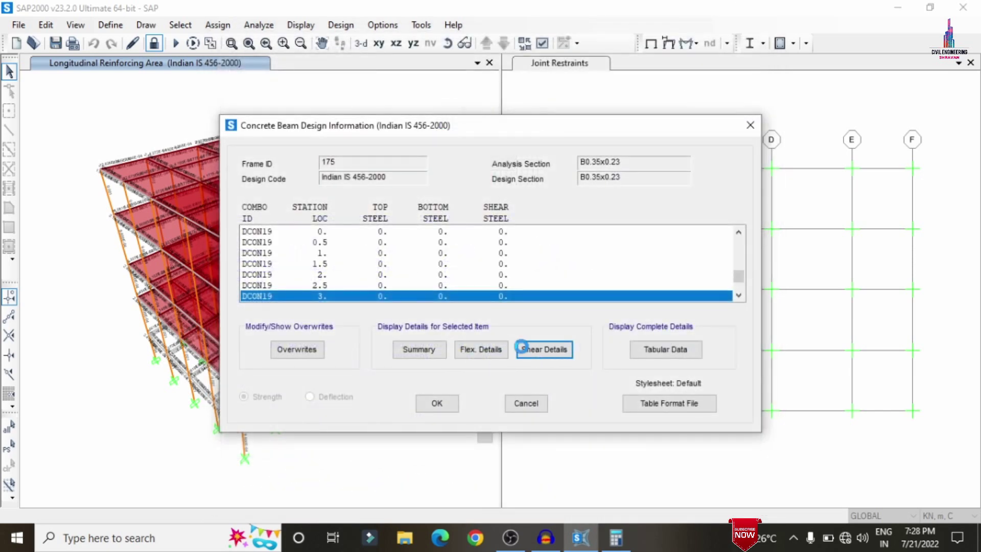
pyautogui.scroll(-8, 491, 253)
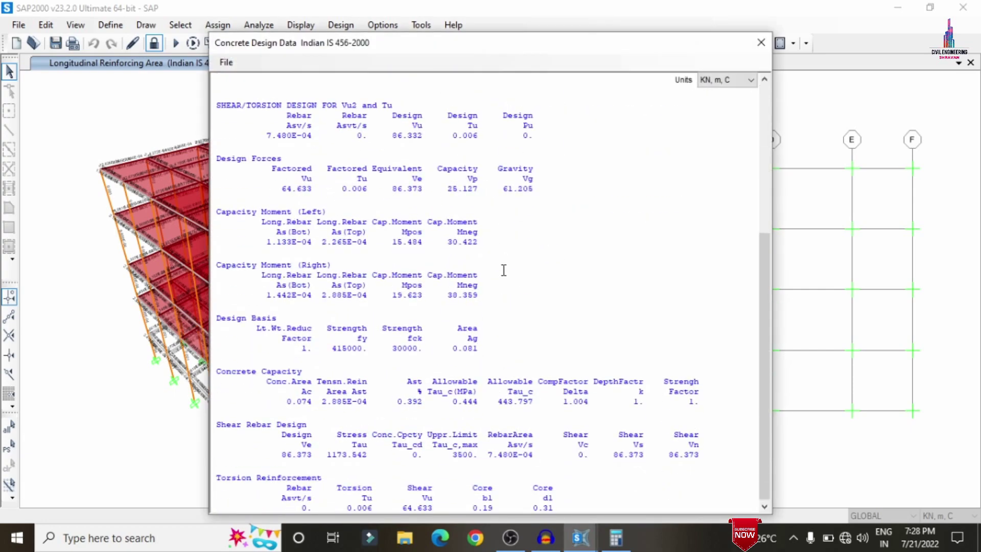
pyautogui.scroll(8, 504, 270)
pyautogui.click(761, 43)
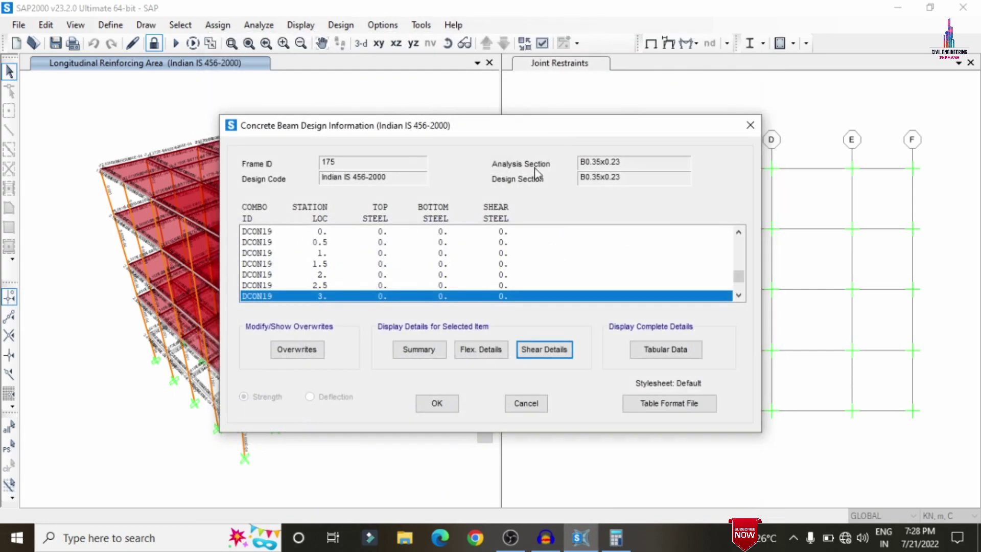
pyautogui.click(531, 404)
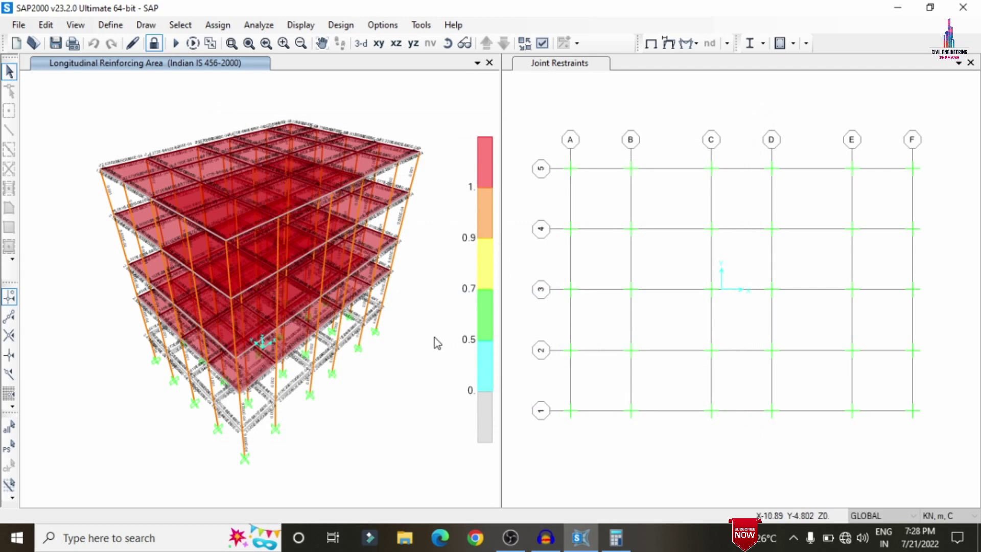
# Step: Open the design information of the top-story corner column (frame 25) and examine its design summary for combination DCON20
pyautogui.click(112, 203)
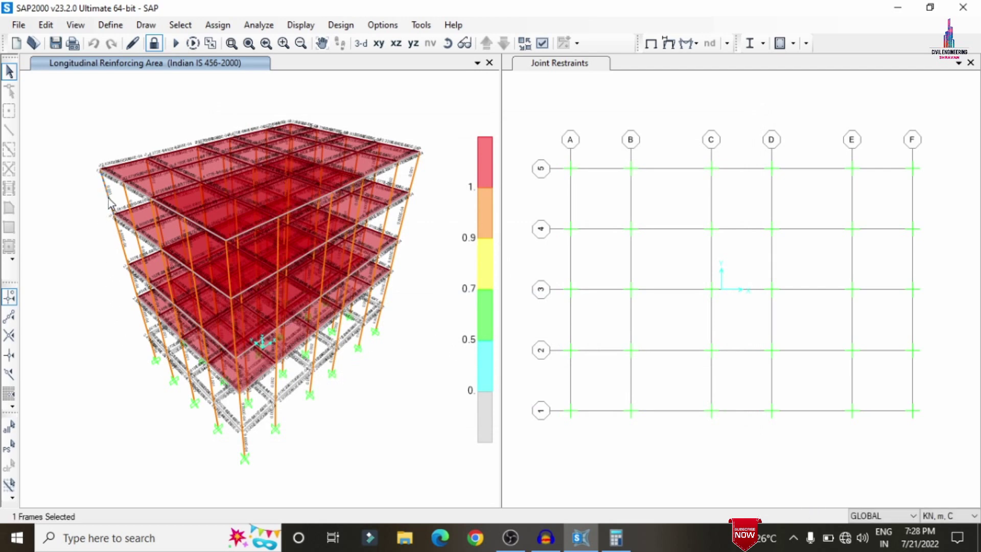
pyautogui.rightClick(111, 204)
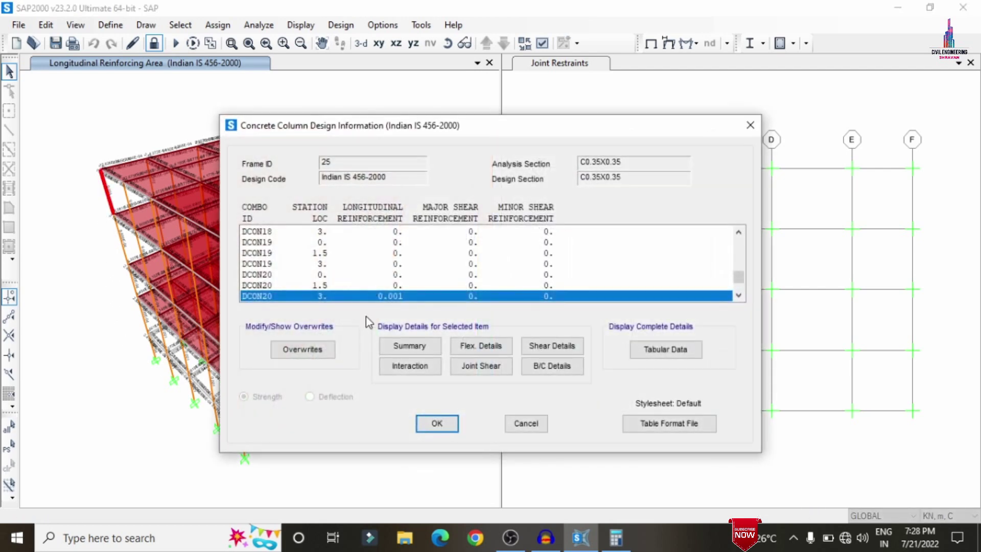
pyautogui.click(394, 347)
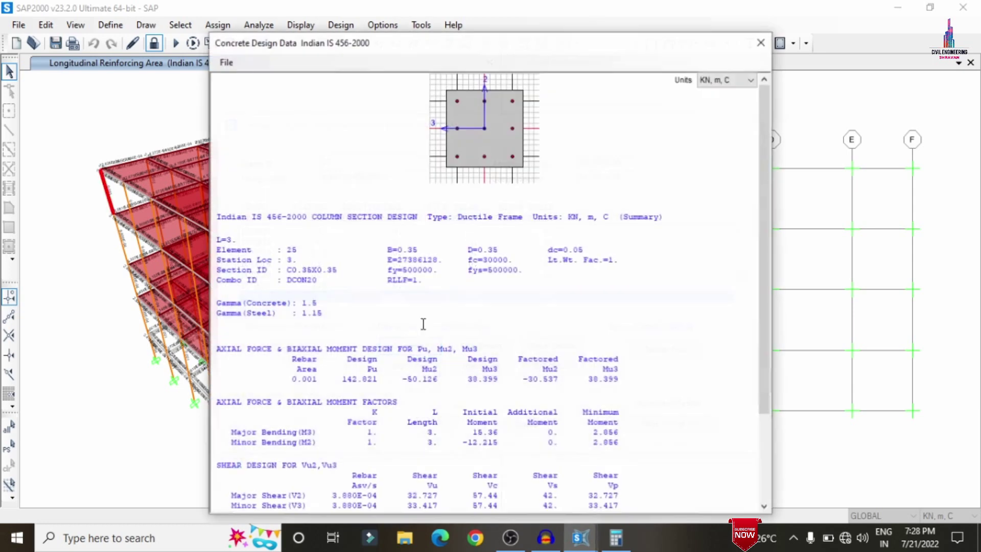
pyautogui.scroll(-2, 452, 292)
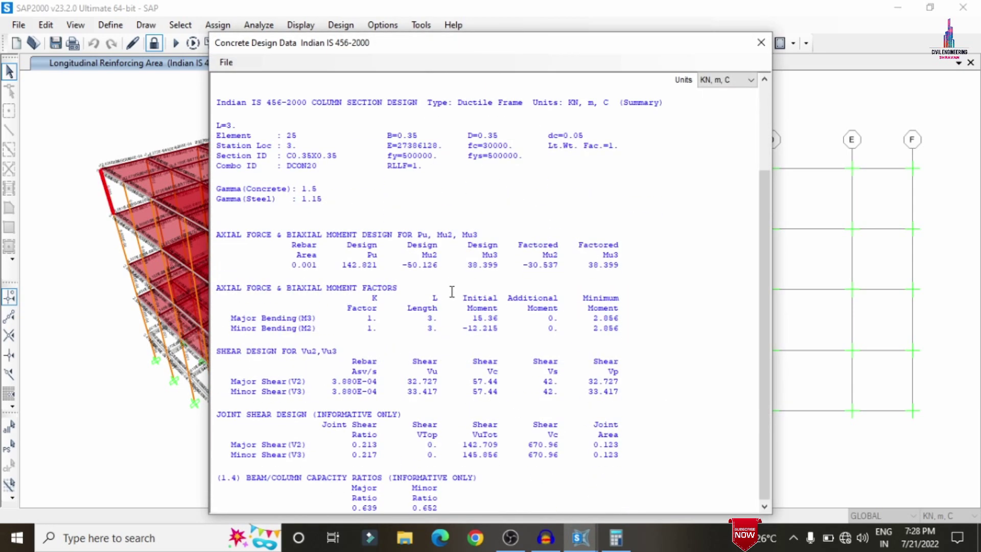
# Step: Close the corner column's design summary and examine its flexural and shear design details for combination DCON20
pyautogui.scroll(3, 452, 293)
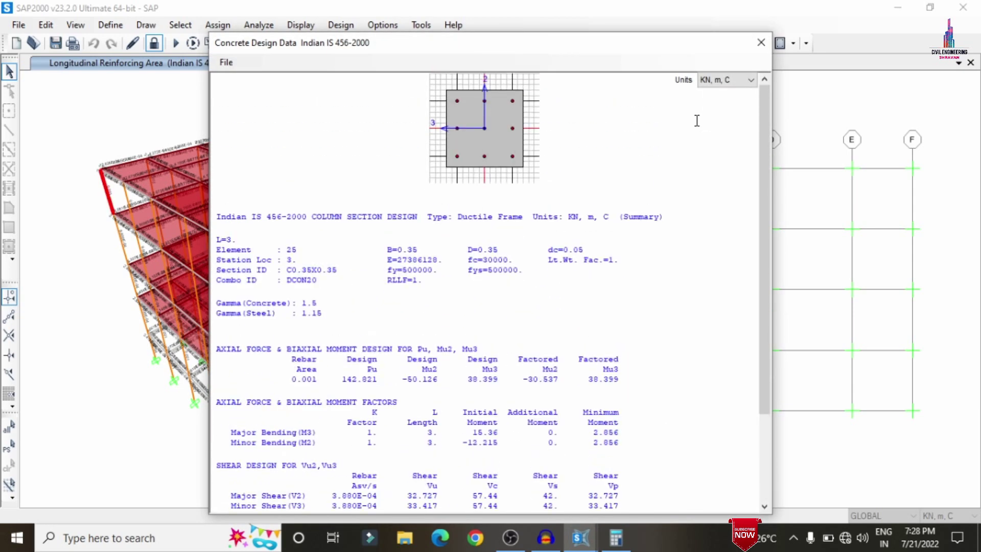
pyautogui.click(761, 43)
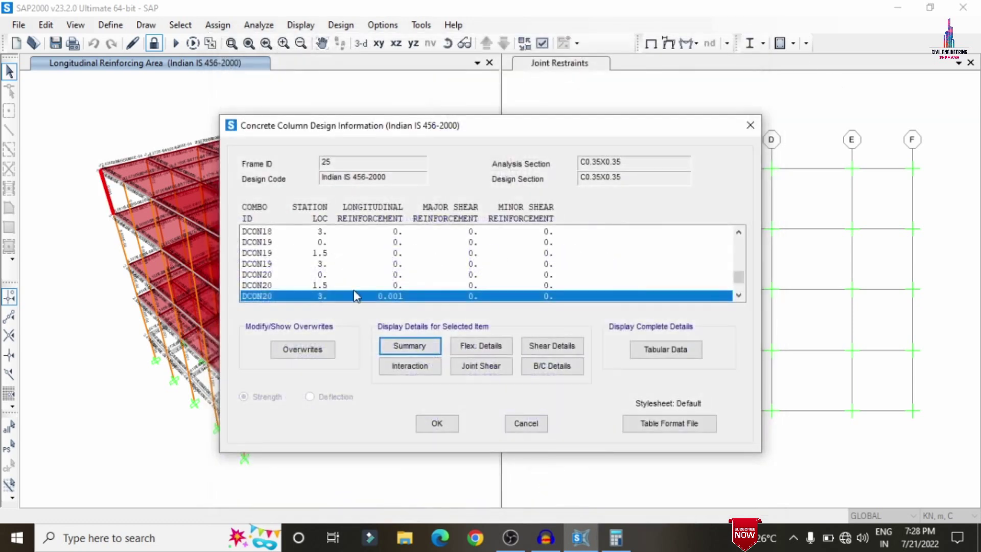
pyautogui.click(475, 353)
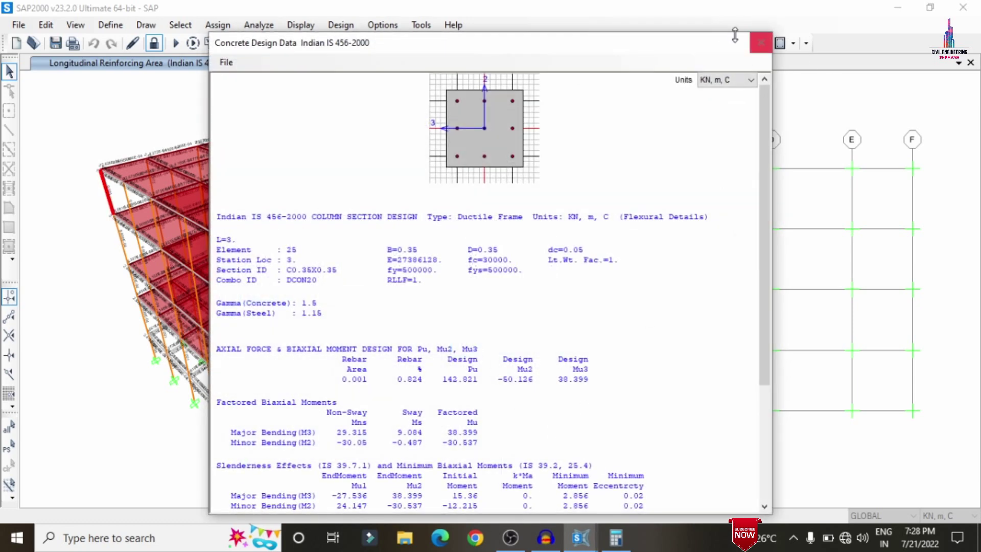
pyautogui.click(761, 44)
pyautogui.click(547, 350)
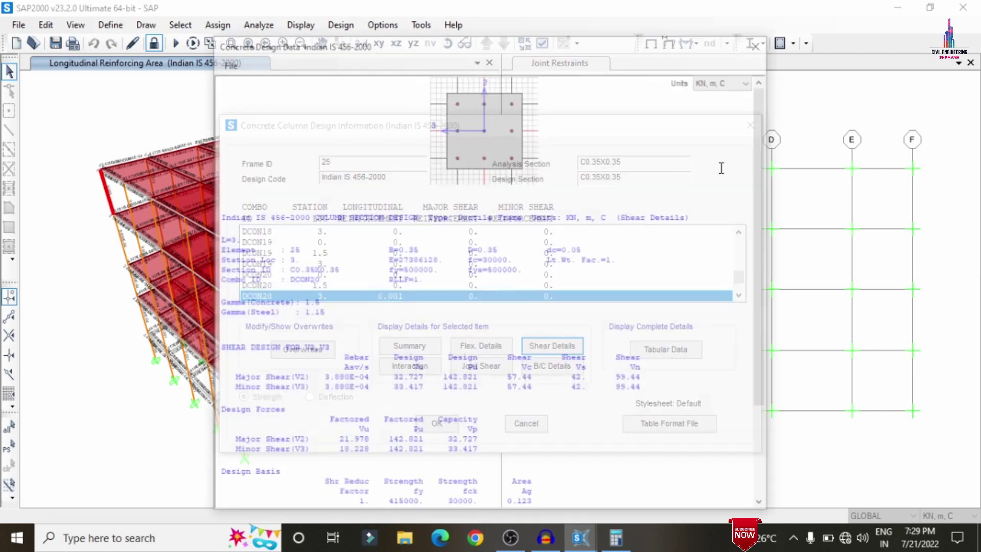
pyautogui.click(761, 42)
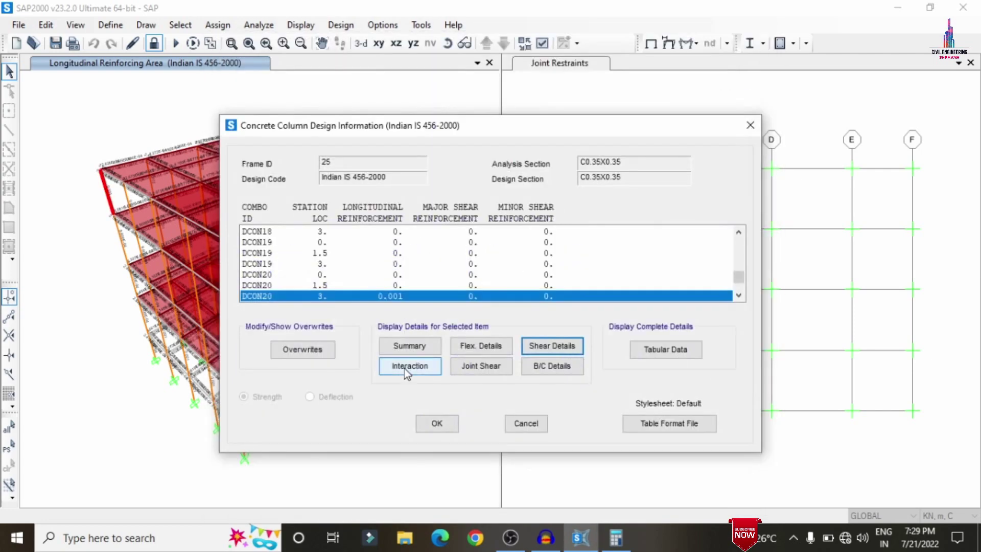
# Step: View the interaction surface of column section C0.35X0.35 and the corner column's joint shear details
pyautogui.click(405, 366)
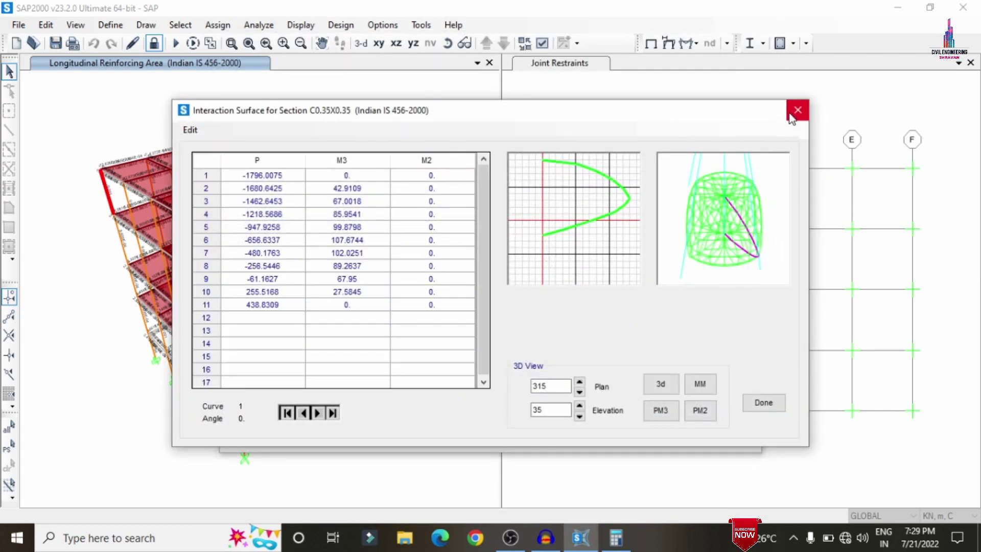
pyautogui.click(793, 112)
pyautogui.click(475, 368)
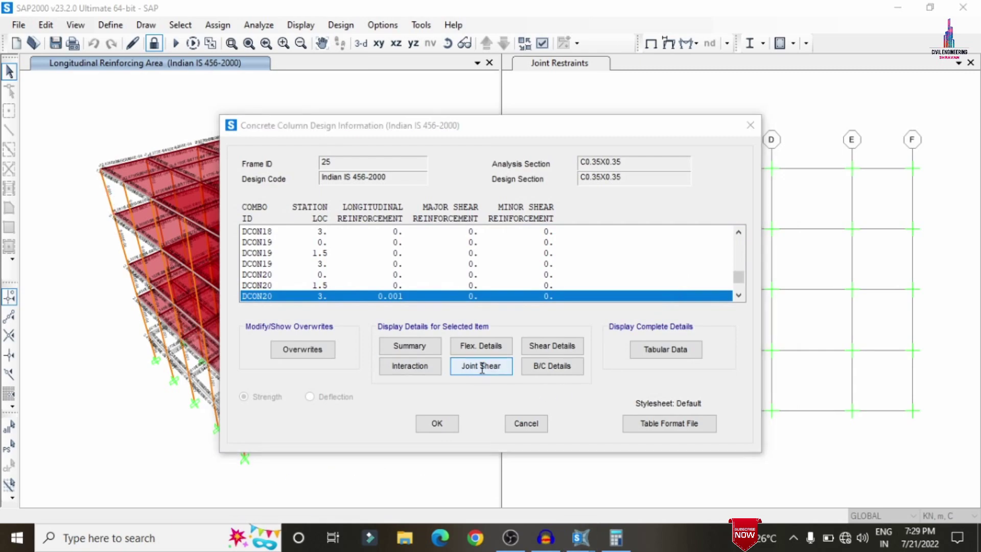
pyautogui.click(761, 42)
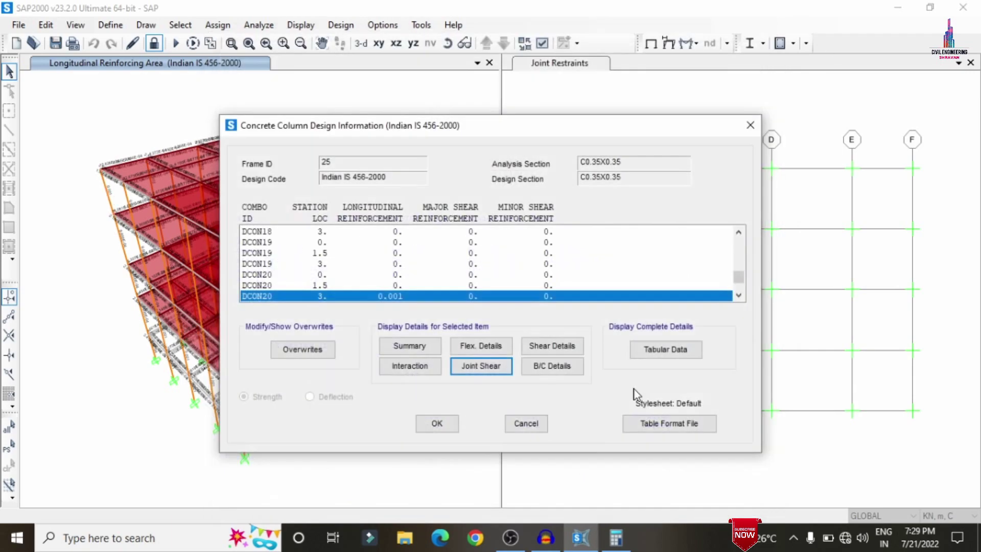
# Step: Examine the corner column's beam/column capacity details and the table format file options, and close its design information
pyautogui.click(552, 367)
pyautogui.scroll(-8, 550, 368)
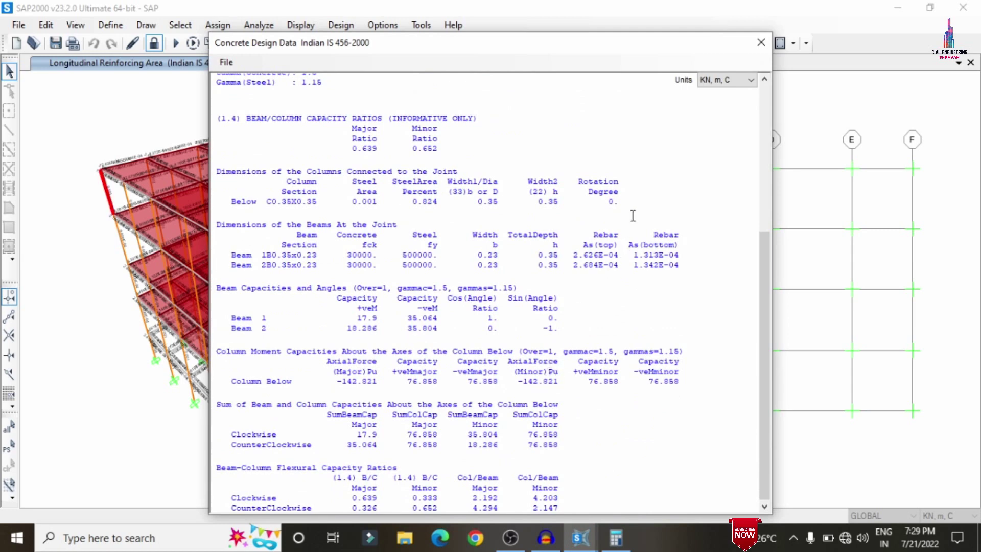
pyautogui.click(759, 49)
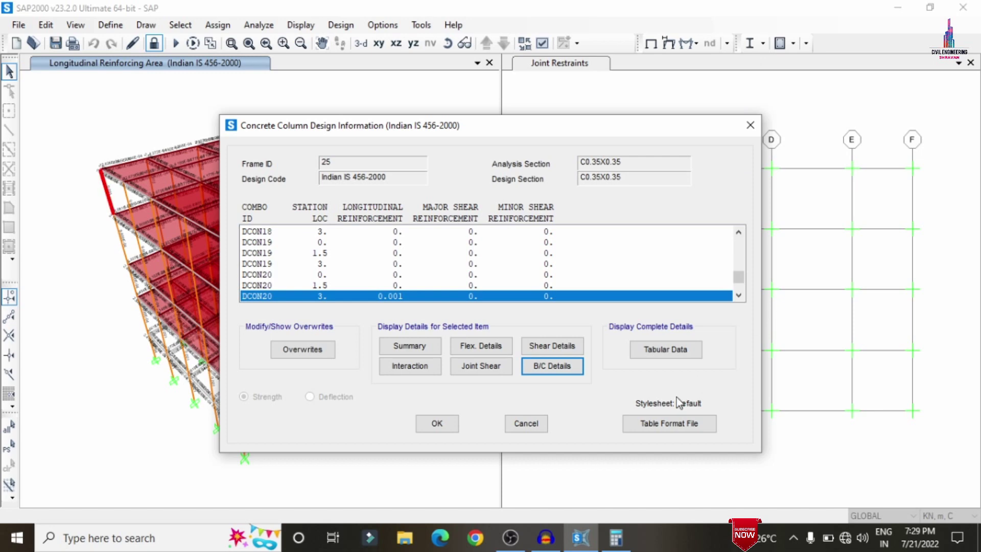
pyautogui.click(672, 427)
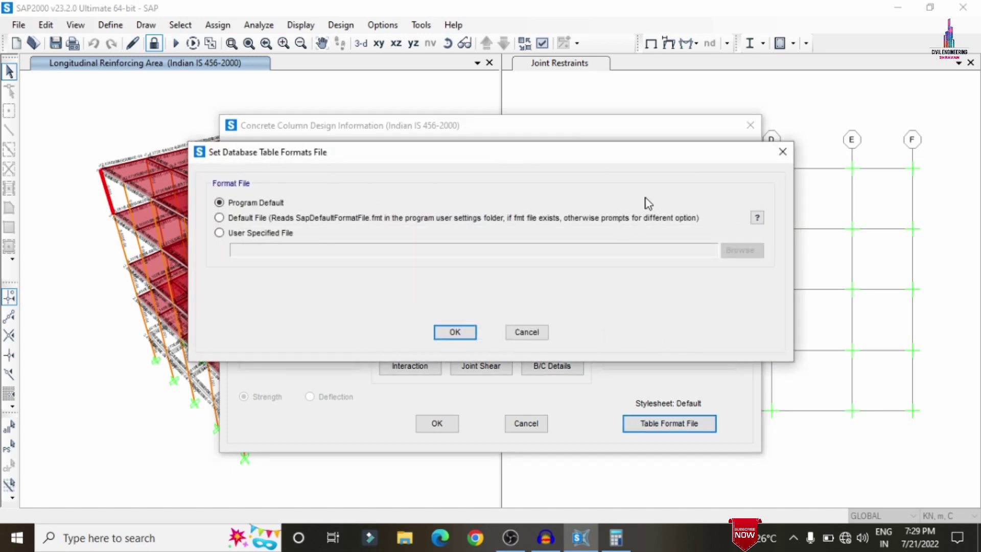
pyautogui.click(782, 153)
pyautogui.click(536, 423)
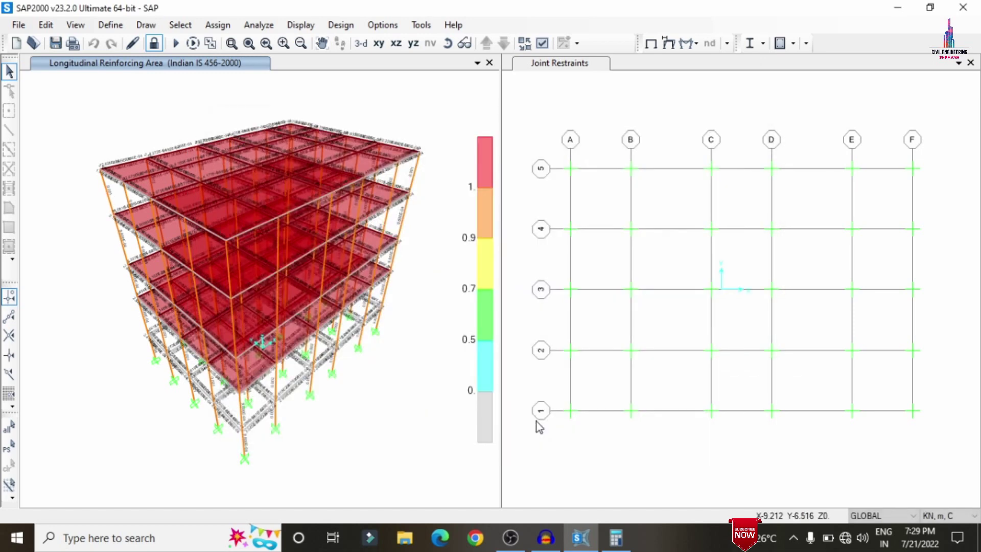
# Step: Display the Shear Reinforcing design output of the concrete frame design on the 3D model
pyautogui.click(303, 27)
pyautogui.moveTo(351, 29)
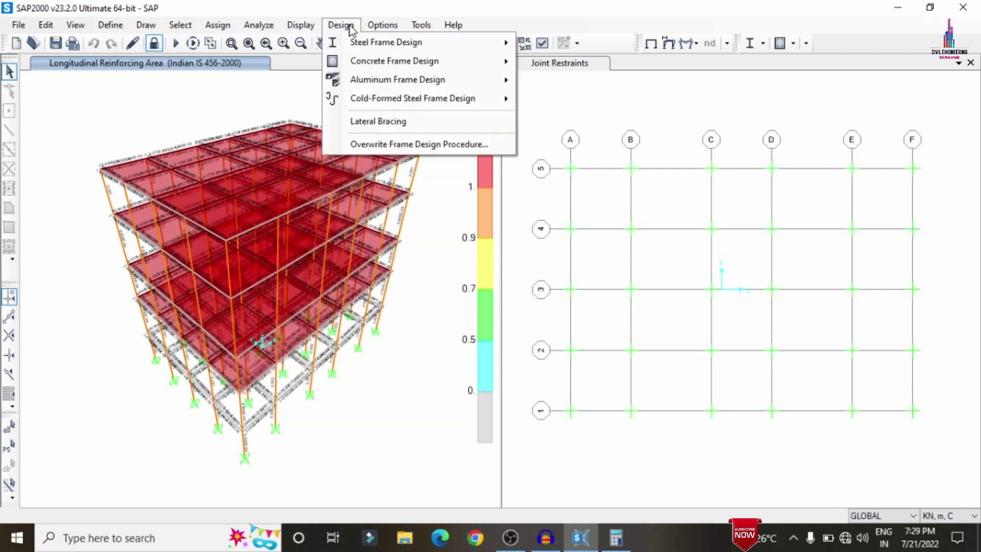
pyautogui.moveTo(399, 60)
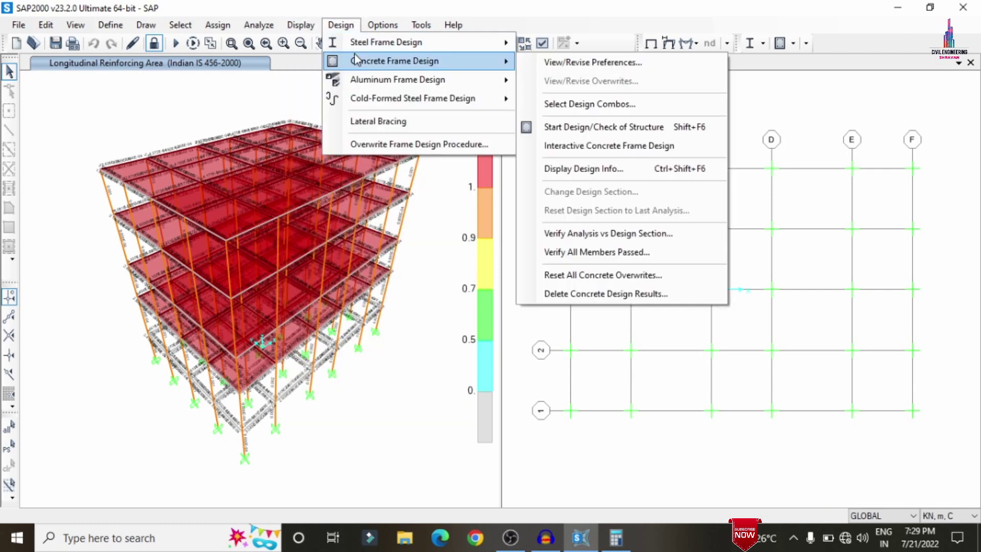
pyautogui.click(598, 169)
pyautogui.click(519, 238)
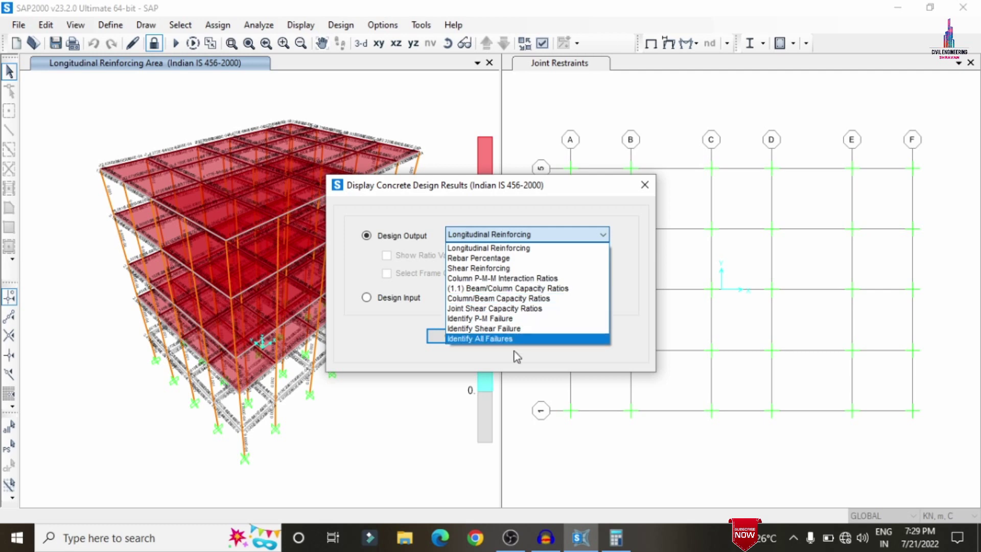
pyautogui.click(496, 270)
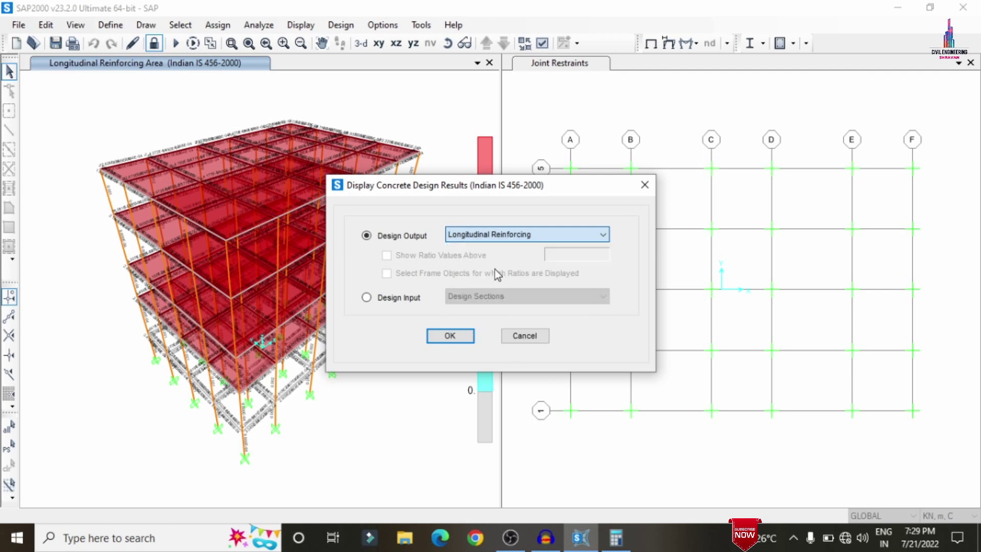
pyautogui.click(450, 336)
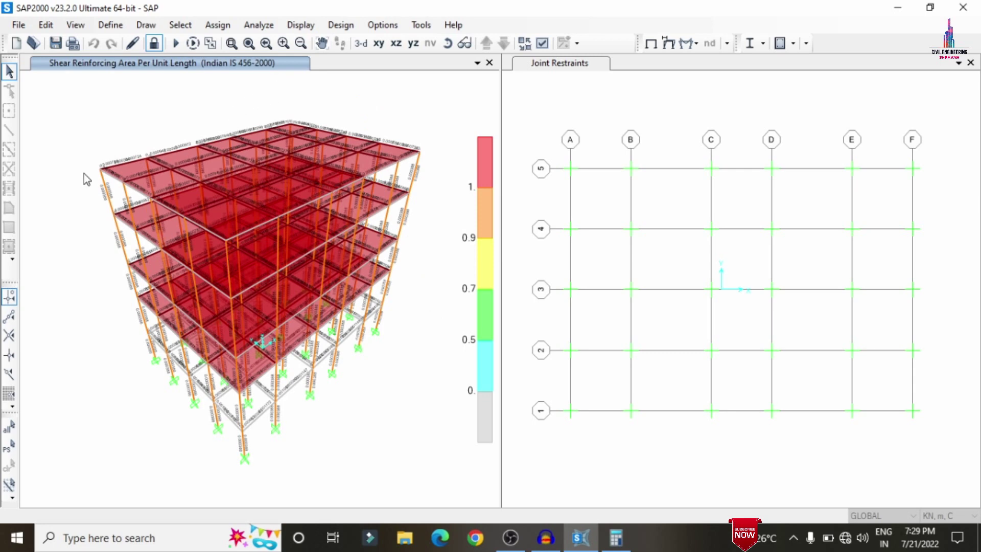
# Step: Review the top-story corner column's (frame 25) DCON20 design summary from the shear reinforcing view, and close its design information
pyautogui.click(104, 197)
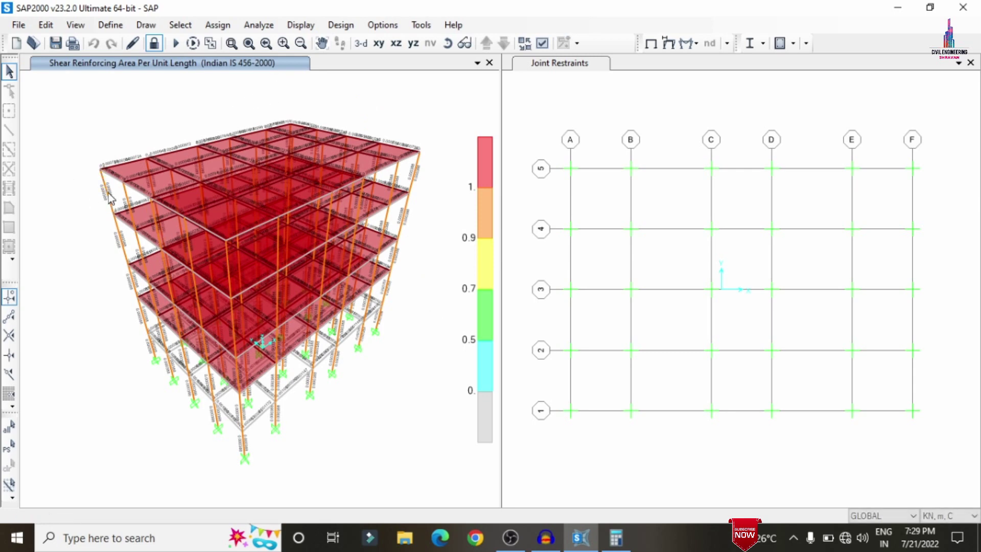
pyautogui.rightClick(109, 199)
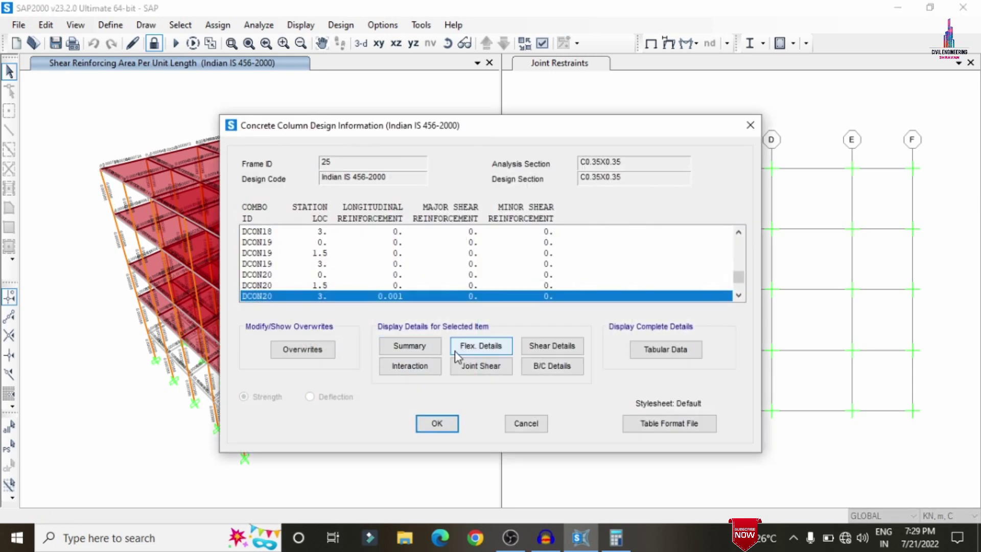
pyautogui.click(402, 346)
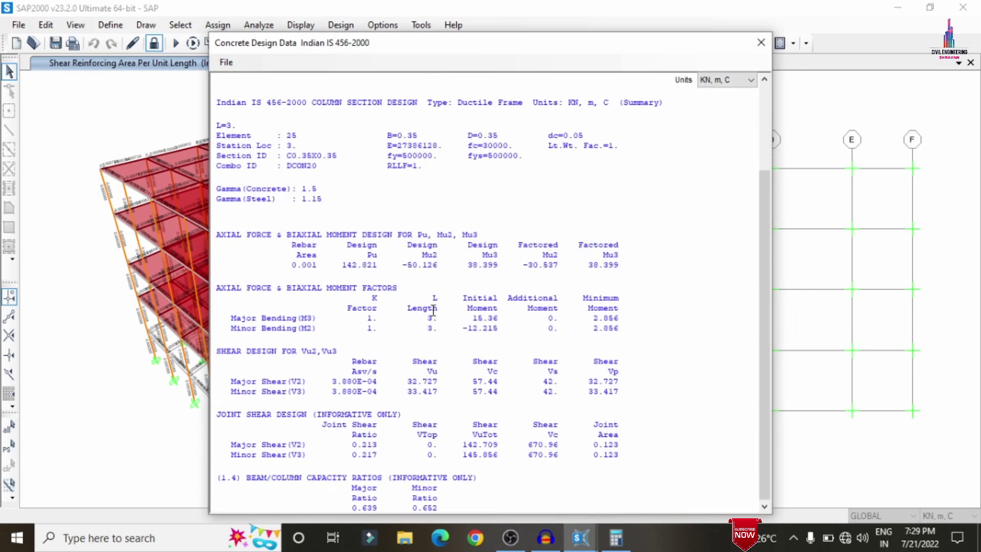
pyautogui.scroll(4, 434, 310)
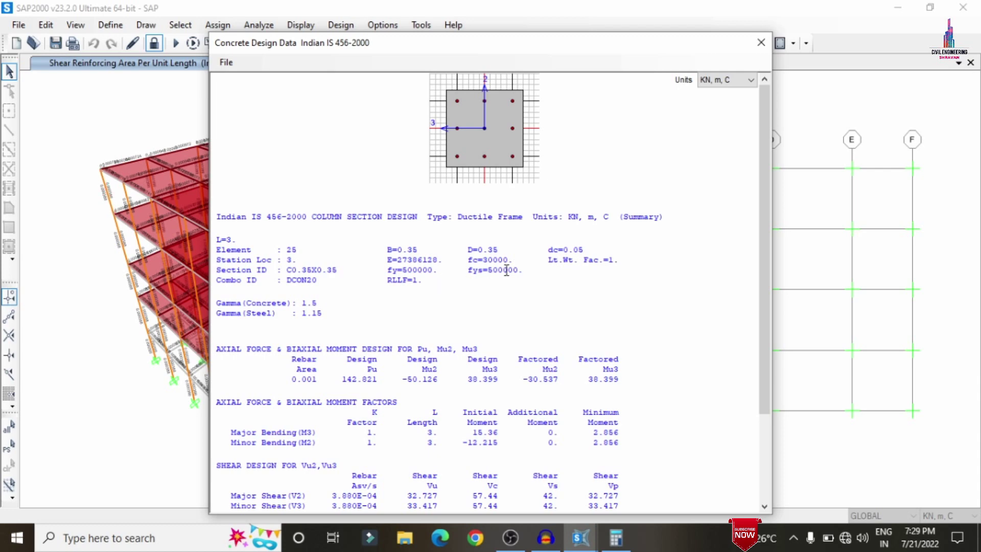
pyautogui.click(761, 43)
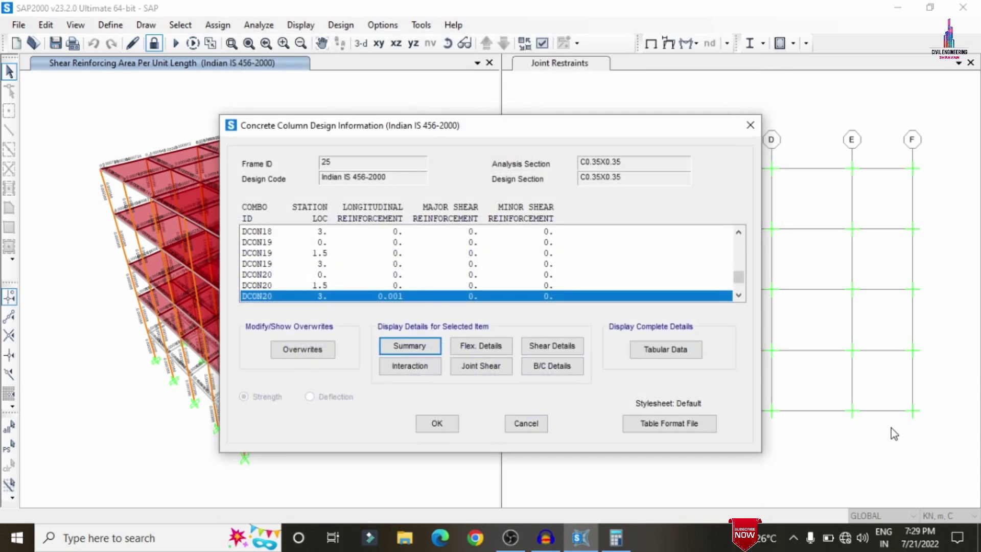
pyautogui.click(517, 424)
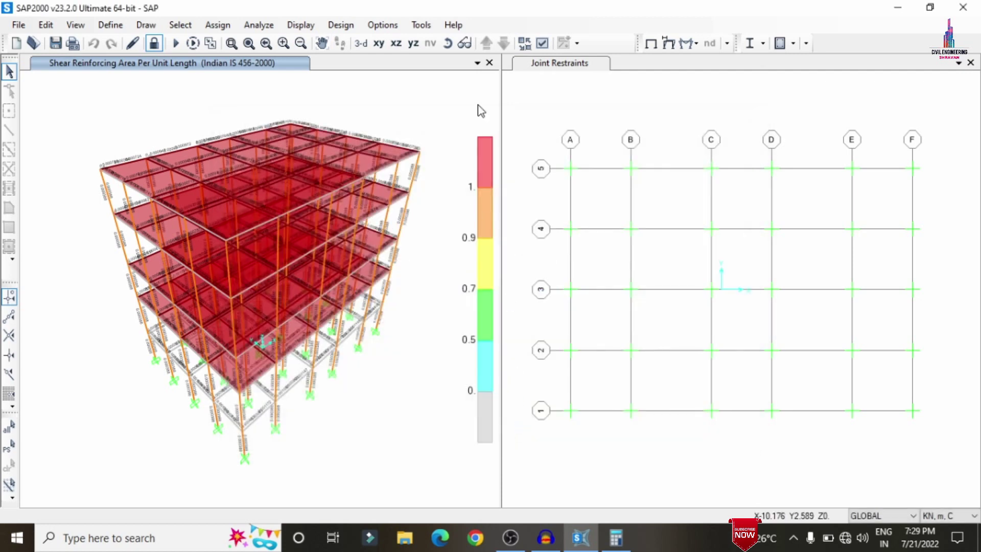